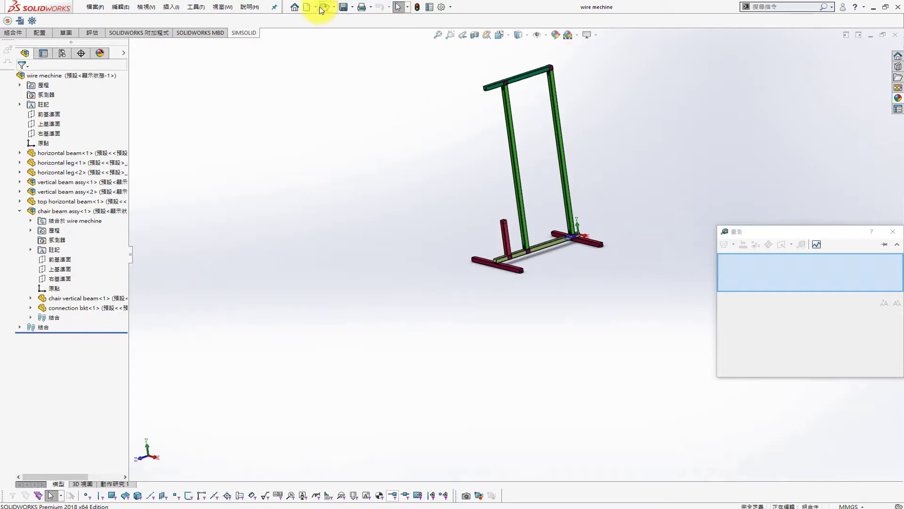
- Create a new blank part and start a sketch on its Front Plane
click(306, 7)
click(185, 165)
click(371, 337)
click(72, 124)
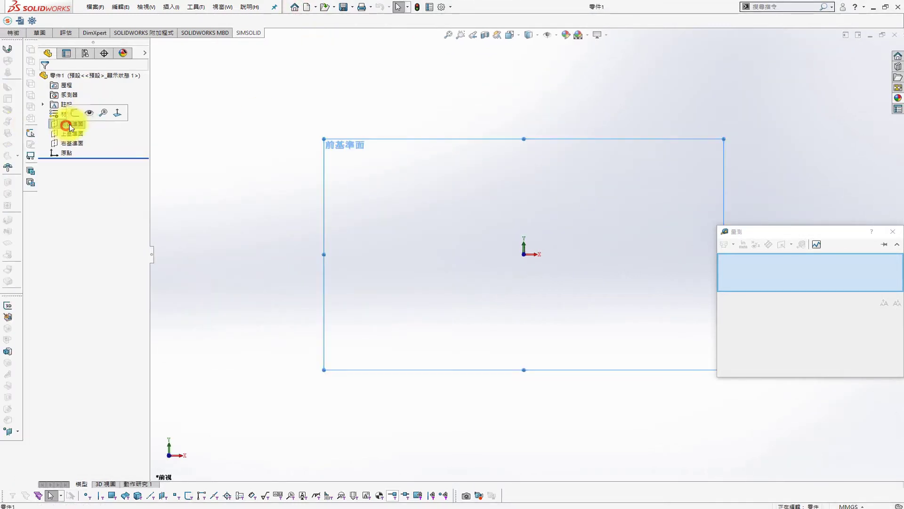
- Draw a vertical centerline through the origin
click(47, 20)
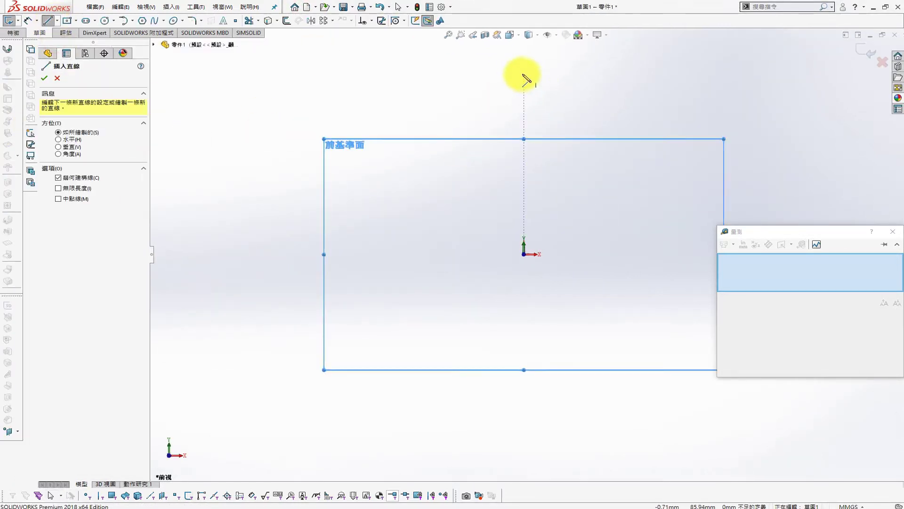
click(523, 74)
click(526, 434)
key(Escape)
scroll(580, 217, down, 2)
- Draw a center rectangle and make its center level with the origin
key(s)
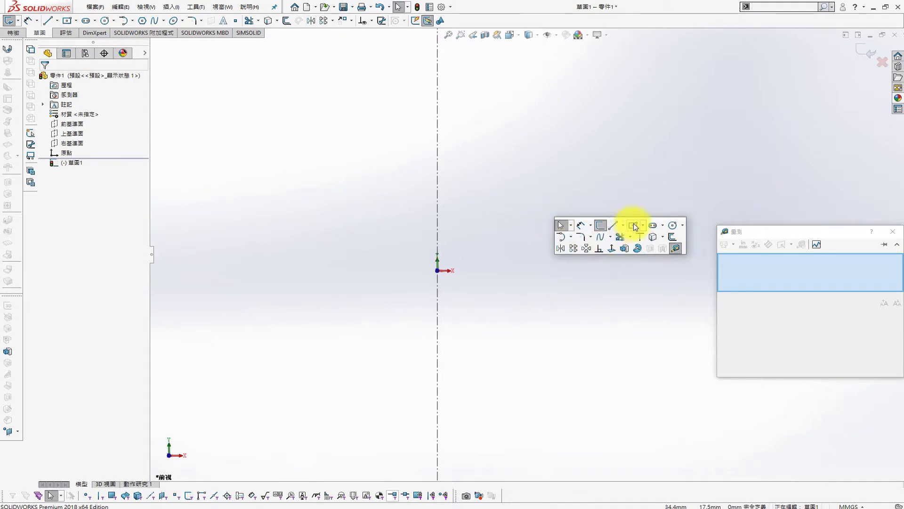
click(641, 228)
click(634, 247)
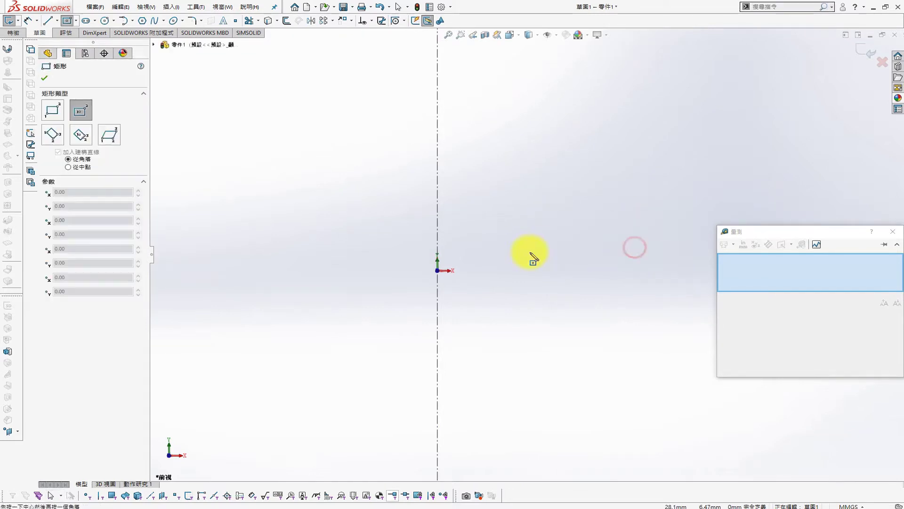
click(607, 270)
key(Escape)
click(606, 271)
ctrl+click(437, 270)
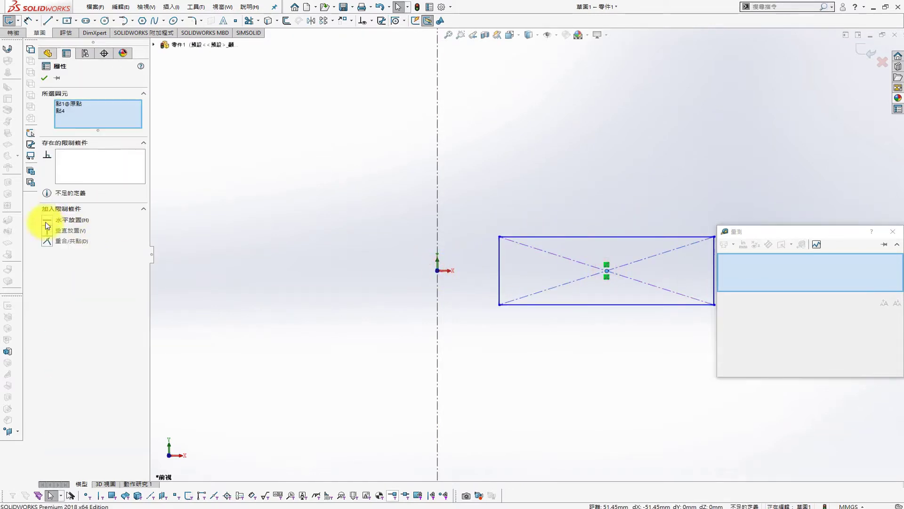
click(44, 225)
click(628, 156)
click(893, 231)
scroll(696, 212, up, 2)
scroll(688, 210, down, 3)
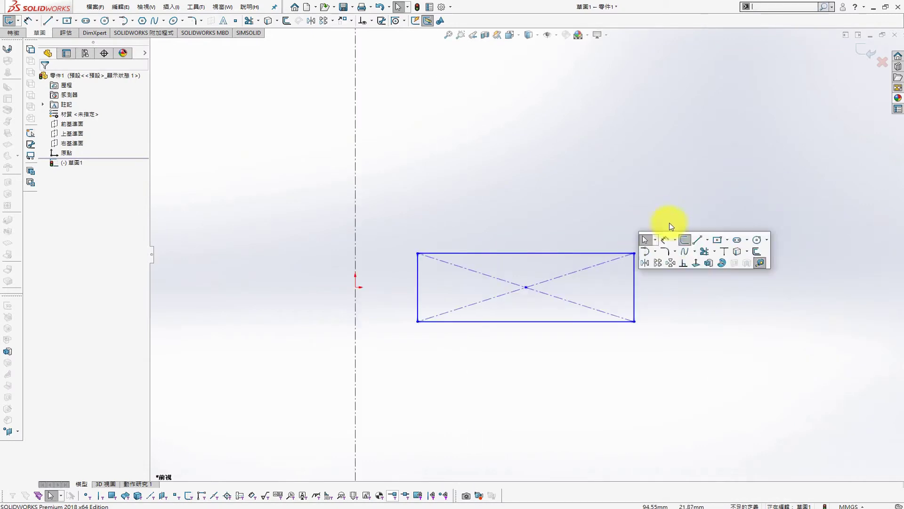
- Dimension the rectangle 25 and 110 from the centerline and 15 tall
click(418, 292)
click(293, 219)
text(25)
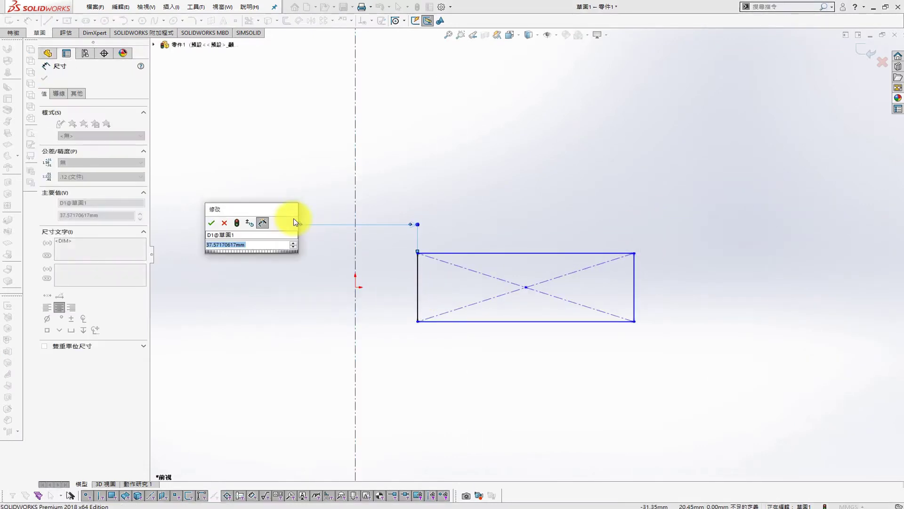
key(Return)
click(634, 295)
click(380, 164)
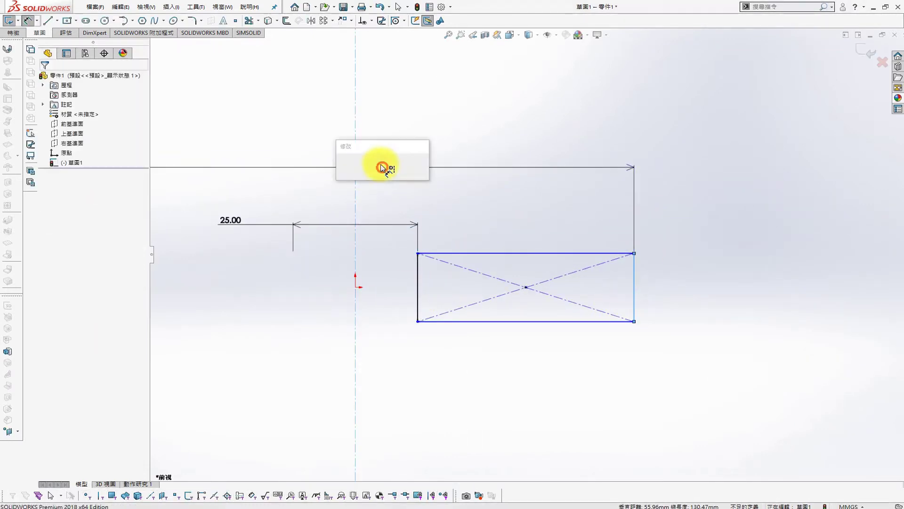
text(110)
key(Return)
click(630, 282)
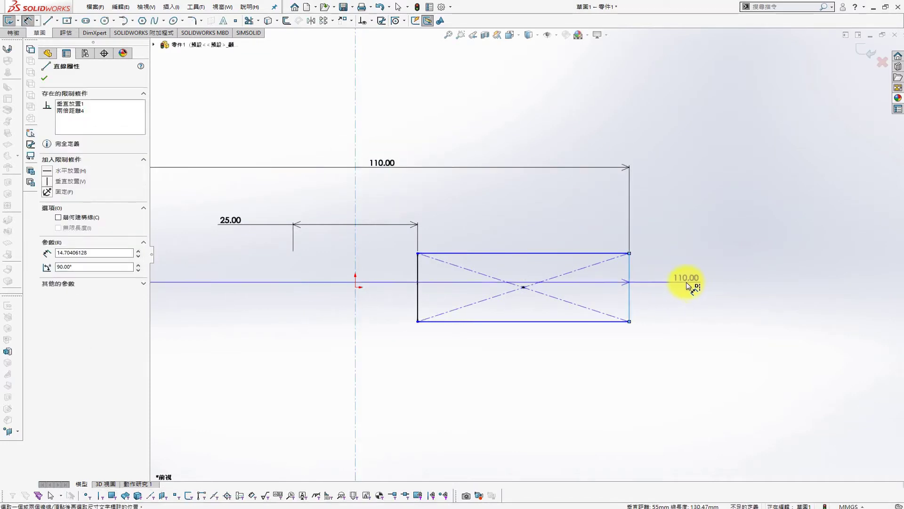
click(690, 290)
text(15)
key(Return)
key(Escape)
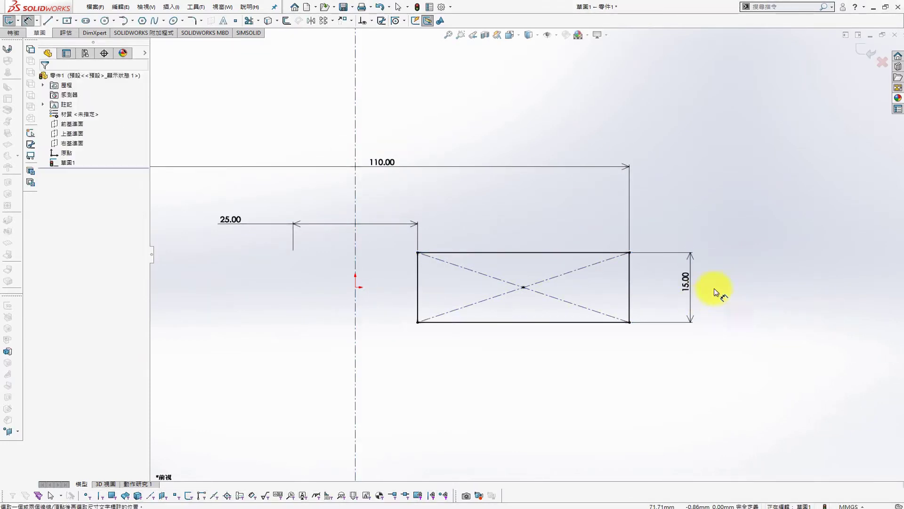
- Draw a circle in the rectangle's right half, its center 100 from the centerline
click(104, 20)
click(593, 287)
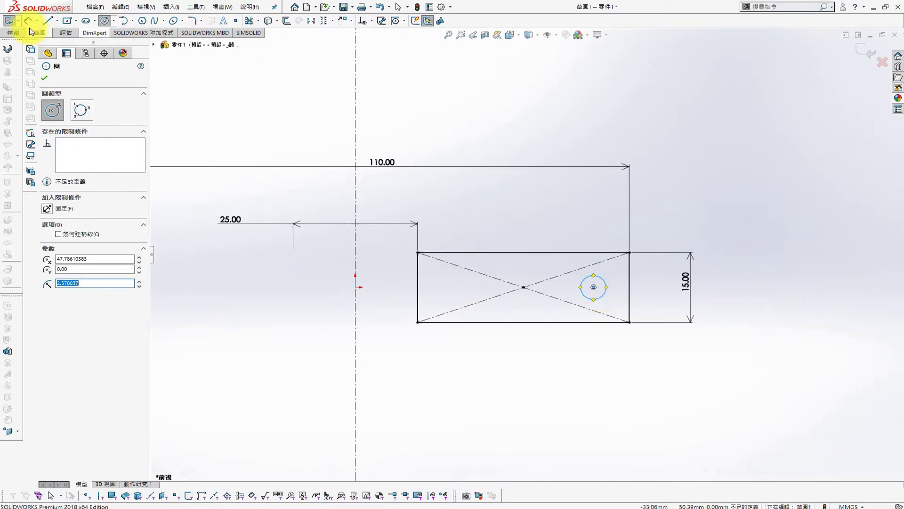
click(28, 20)
click(594, 286)
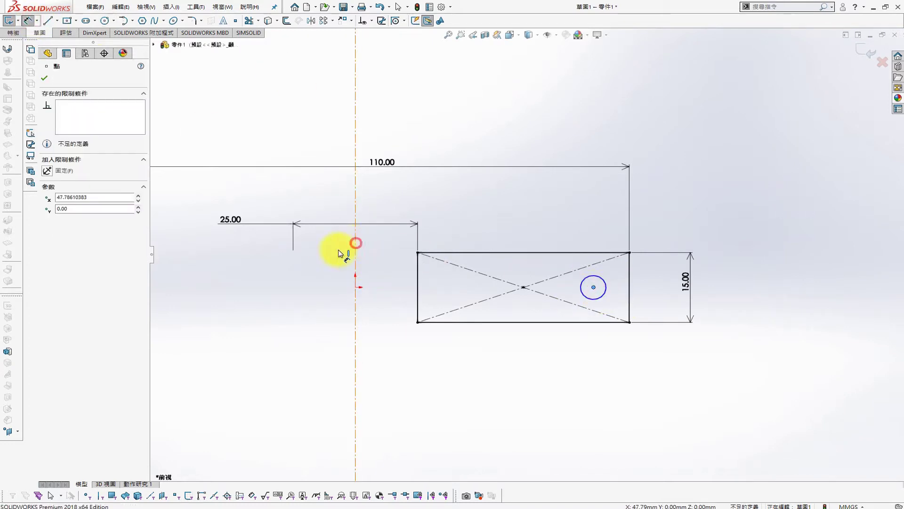
click(283, 366)
text(100)
key(Return)
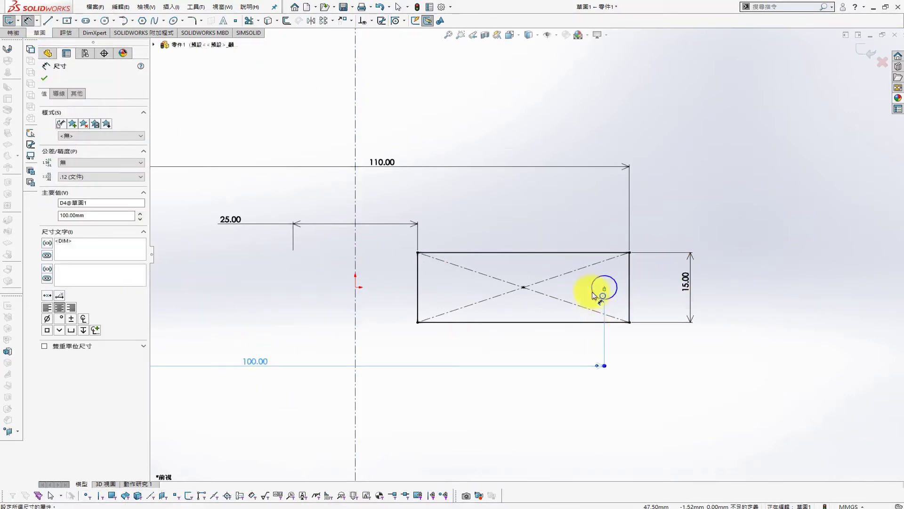
scroll(592, 292, down, 3)
- Make the circle center level with the origin and delete the conflicting Vertical relation
key(Escape)
click(599, 284)
scroll(259, 276, up, 2)
ctrl+click(212, 269)
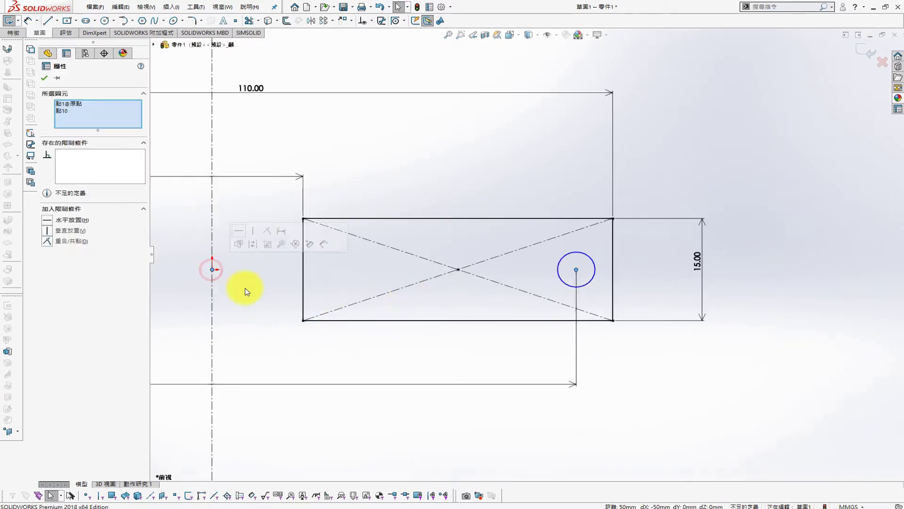
click(47, 230)
right_click(75, 154)
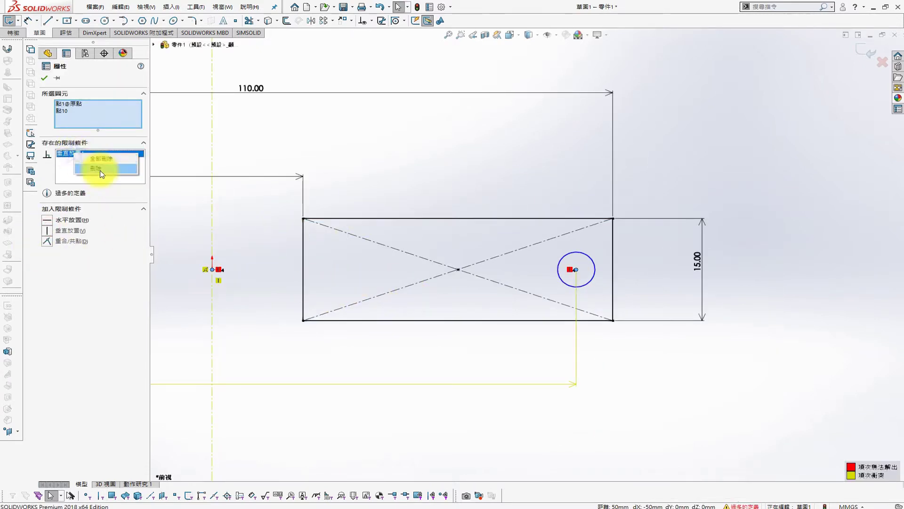
click(100, 168)
key(Escape)
- Dimension the circle's diameter as 7 mm, correcting an initial 8
key(s)
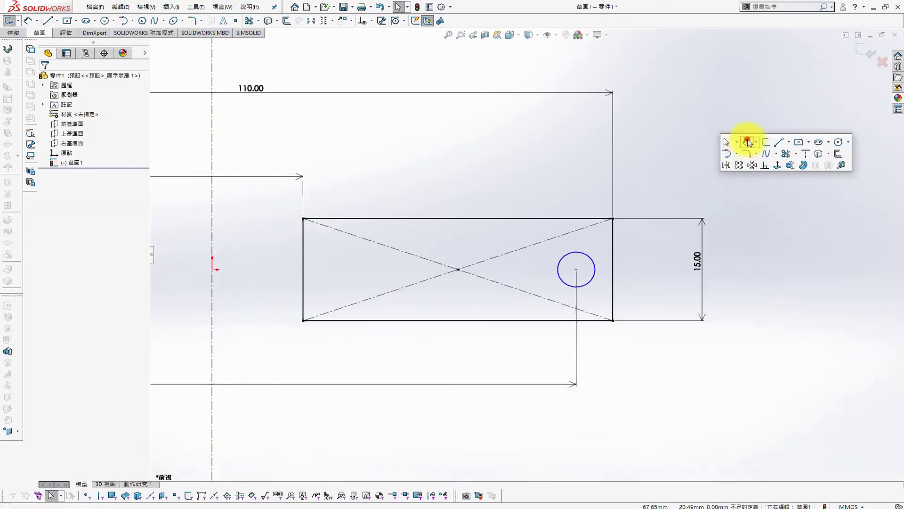
click(747, 137)
click(583, 252)
click(693, 164)
text(8)
key(Return)
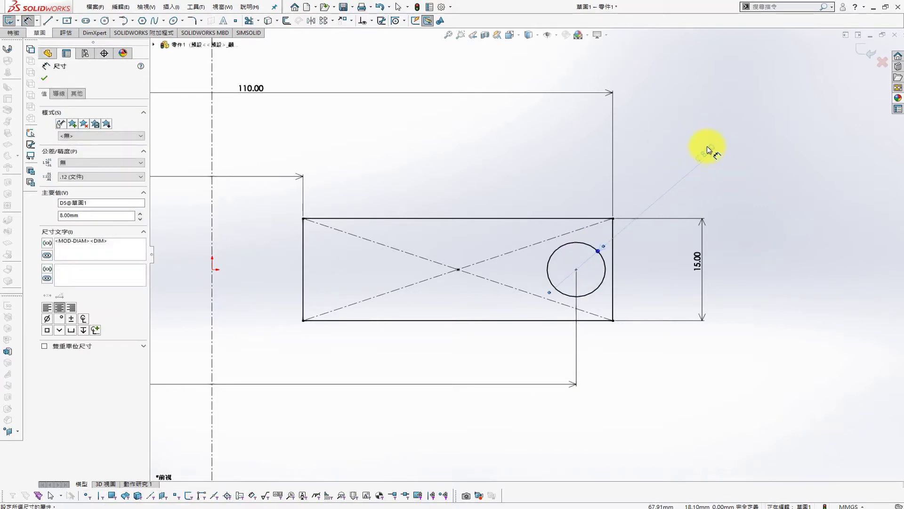
click(707, 150)
text(7)
key(Return)
scroll(669, 209, down, 2)
- Draw two lines across the circle, reaching past the rectangle's right edge
key(s)
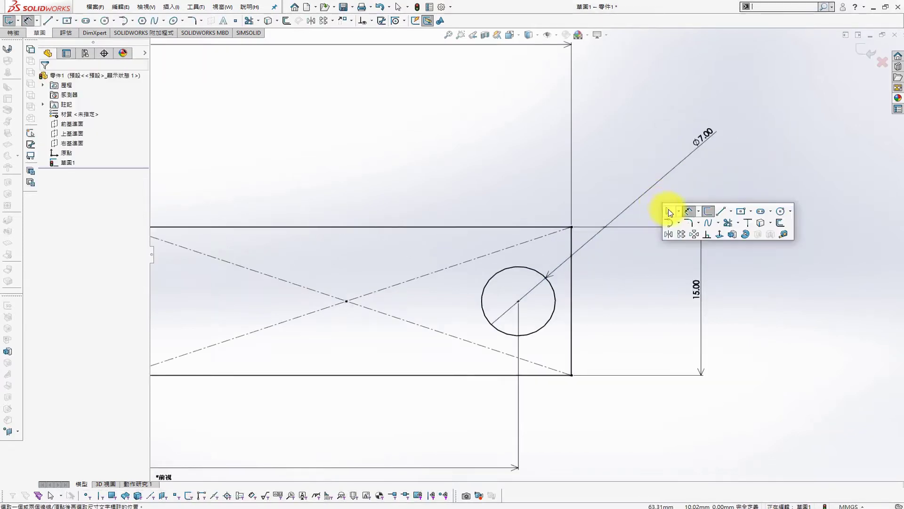
click(715, 214)
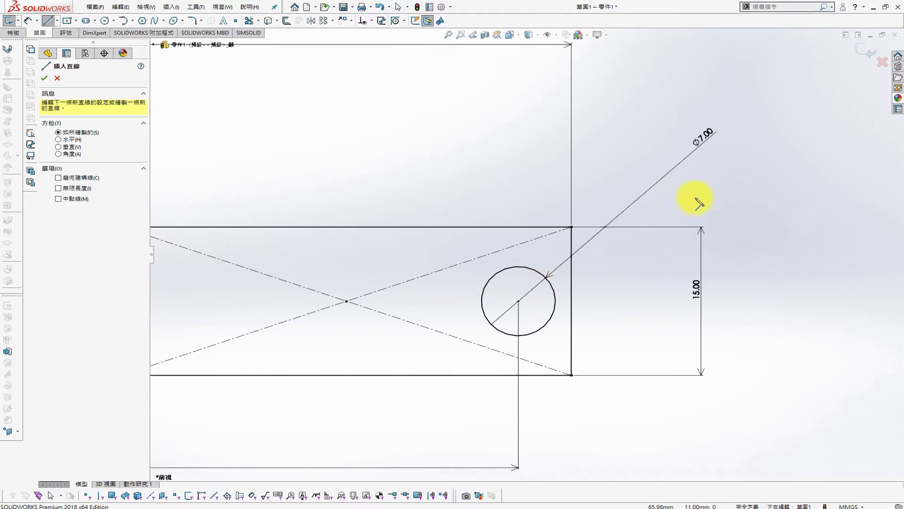
click(702, 201)
click(300, 335)
click(667, 350)
key(Escape)
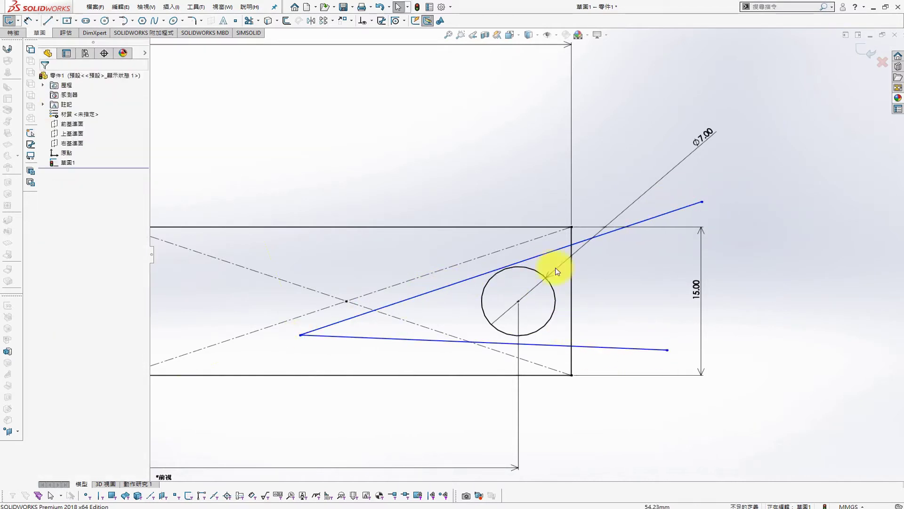
- Make both lines tangent to the circle
click(547, 253)
ctrl+click(528, 266)
click(47, 219)
click(45, 78)
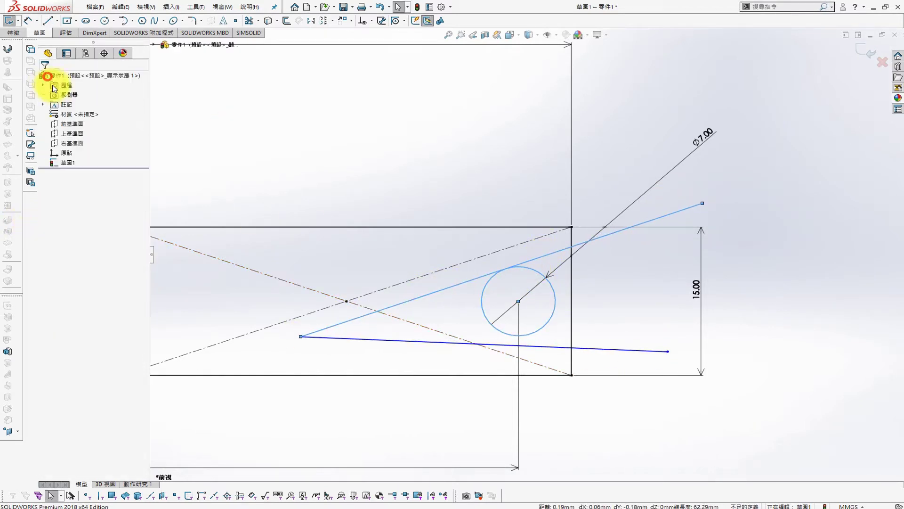
click(539, 335)
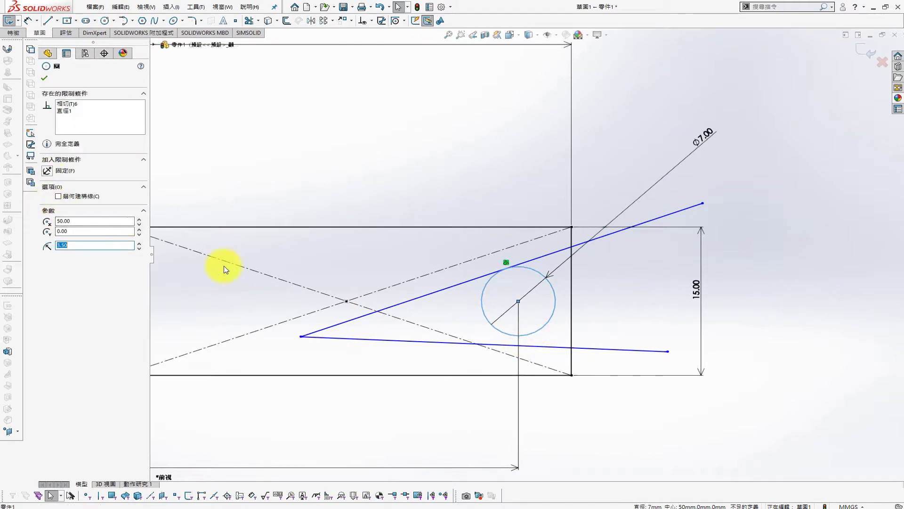
click(226, 262)
click(542, 329)
ctrl+click(551, 349)
click(45, 221)
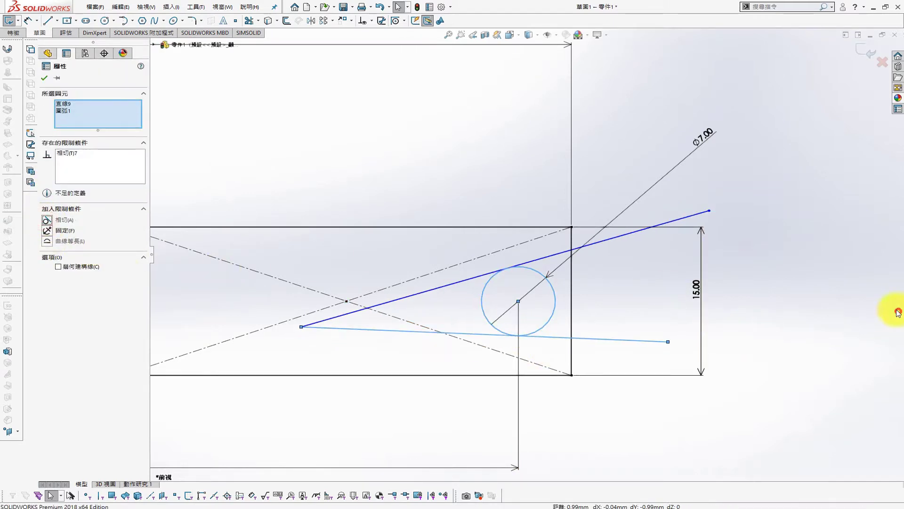
click(633, 297)
- Trim away the circle's right arc and corner-trim the lines into a rounded slot end
key(s)
click(644, 272)
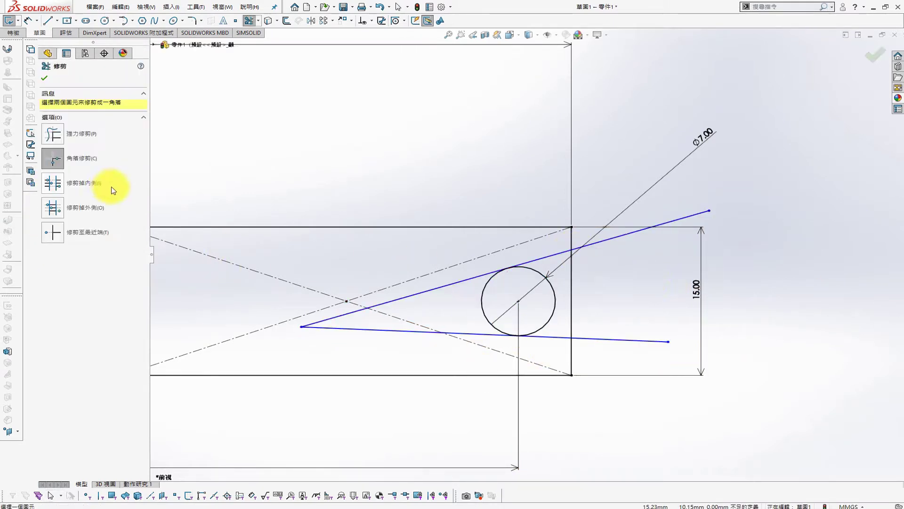
click(55, 137)
drag(633, 277, 541, 298)
click(54, 178)
click(534, 260)
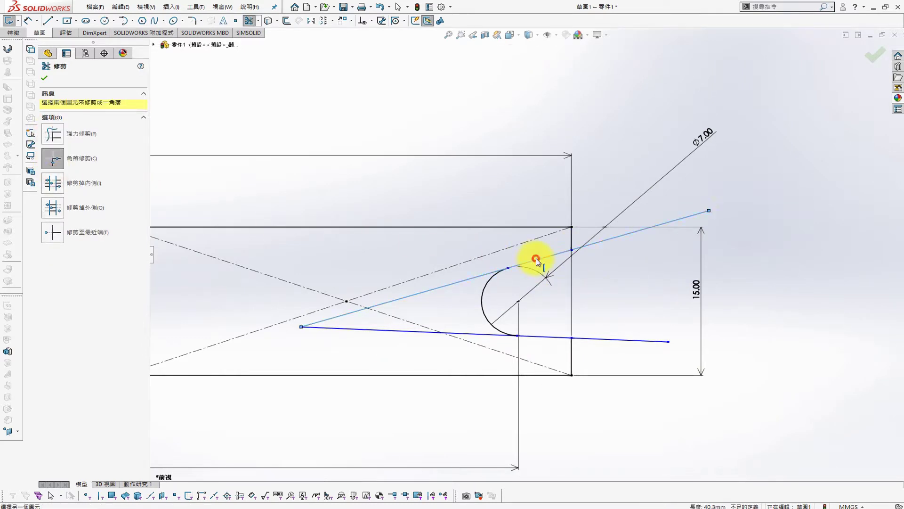
click(485, 283)
click(606, 338)
click(487, 319)
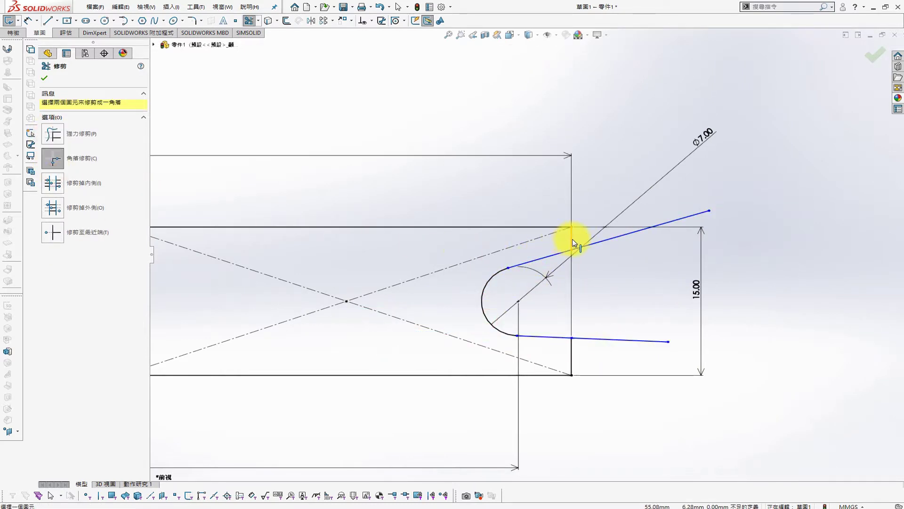
key(Escape)
click(572, 243)
- Make the two pieces of the rectangle's right edge equal length
ctrl+click(573, 358)
click(47, 272)
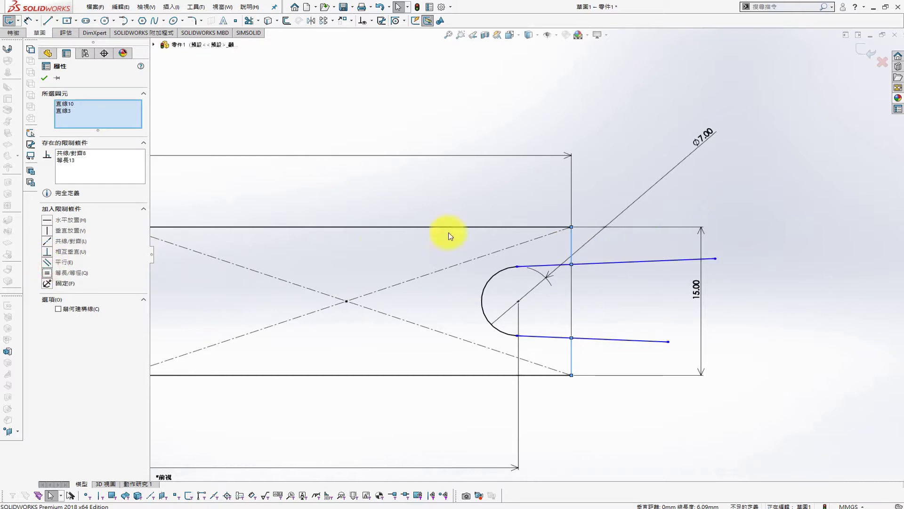
key(s)
click(815, 255)
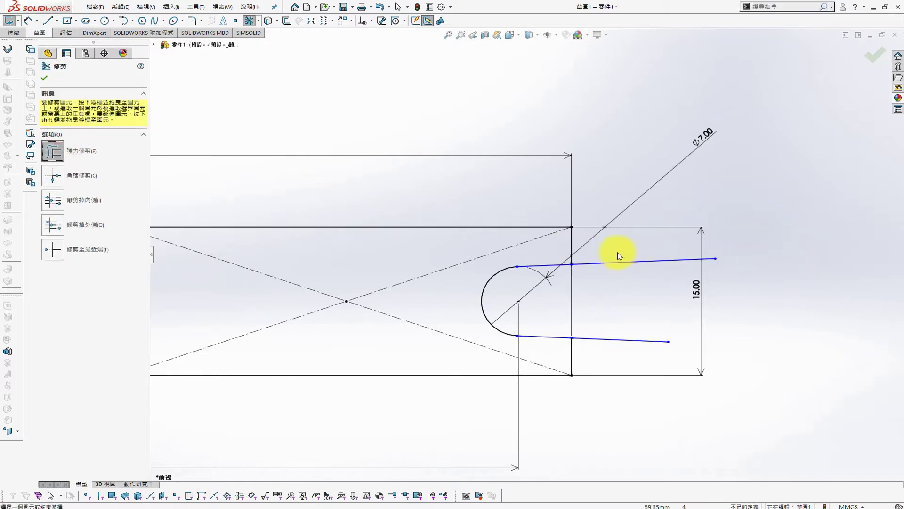
- Dimension the slot opening at the right edge as 9 mm
key(s)
click(800, 278)
click(571, 264)
click(572, 337)
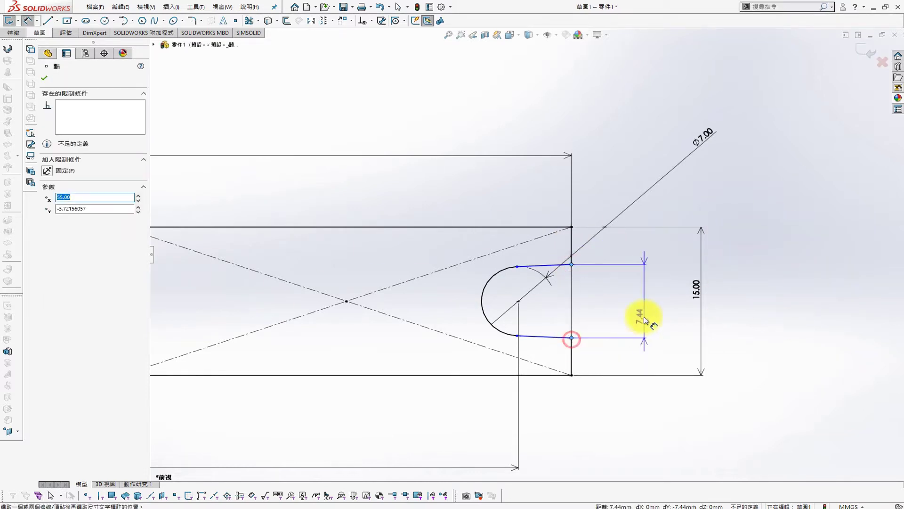
click(641, 311)
text(9)
key(Return)
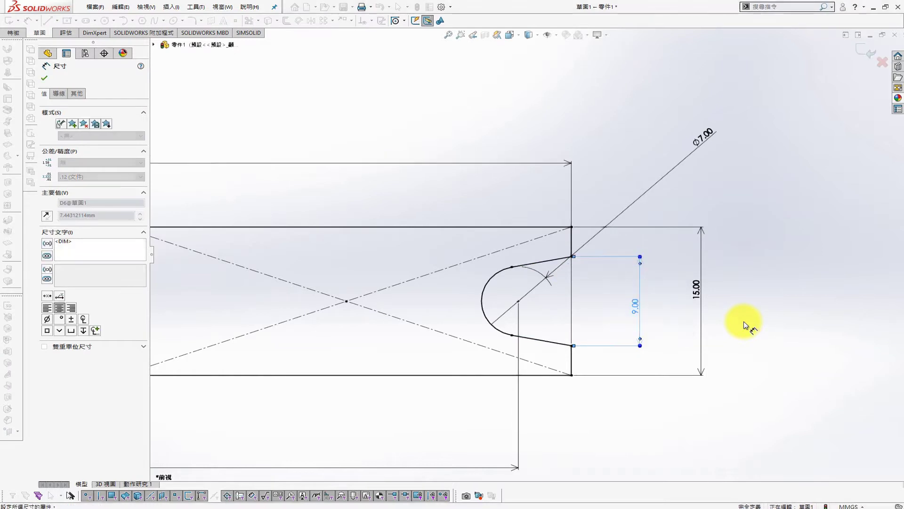
scroll(565, 273, up, 5)
scroll(466, 235, down, 3)
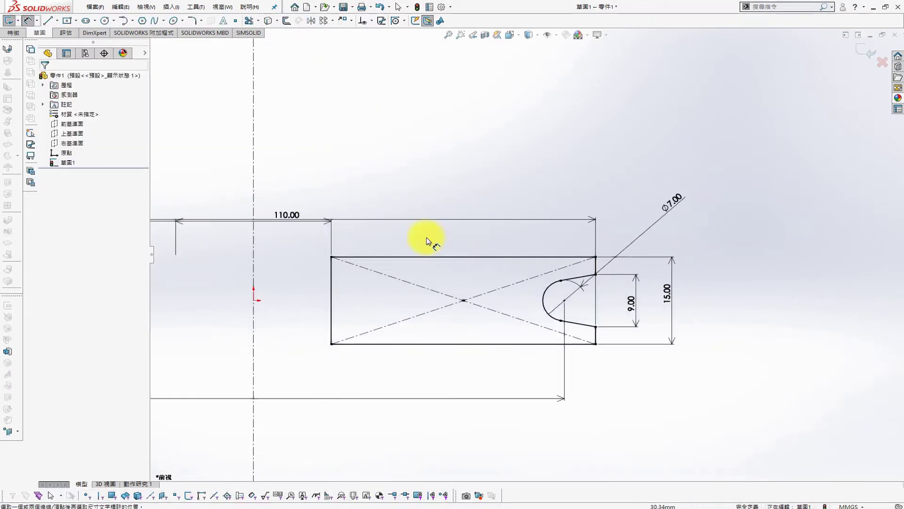
- Draw a rectangle from the profile's top edge down into the profile
key(s)
key(Escape)
key(s)
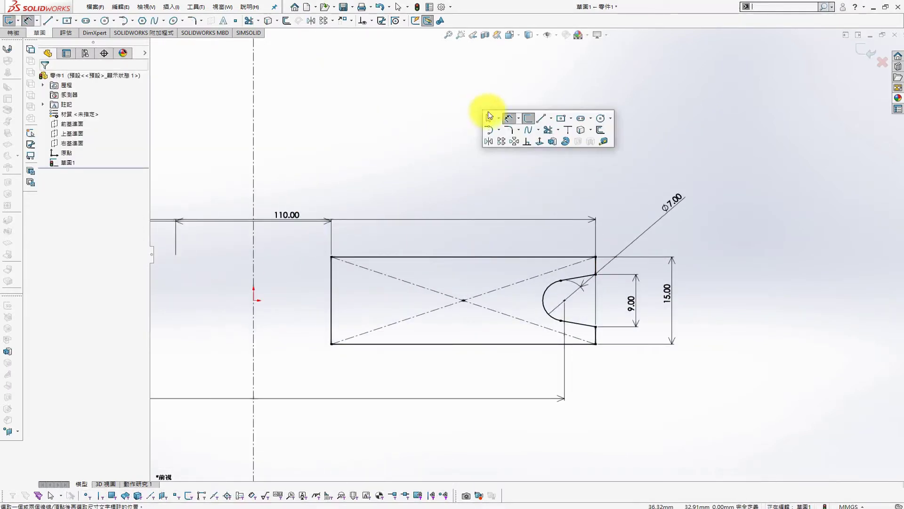
click(573, 120)
click(576, 131)
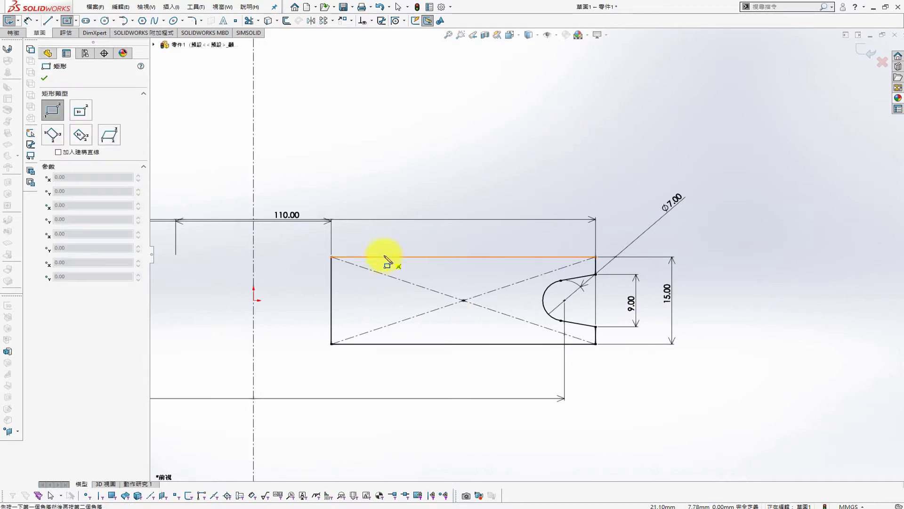
click(369, 256)
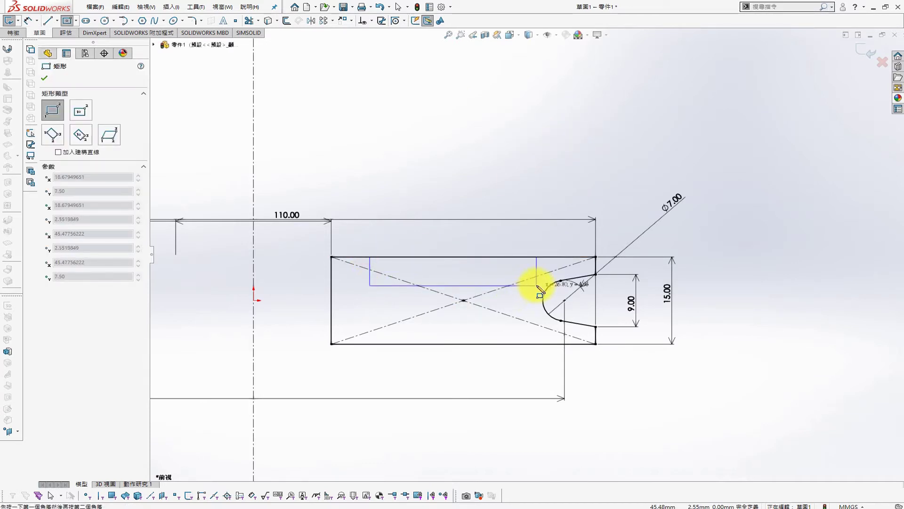
click(537, 284)
- Dimension the rectangle 20 mm wide and 5 mm from the profile's left end
key(Escape)
key(s)
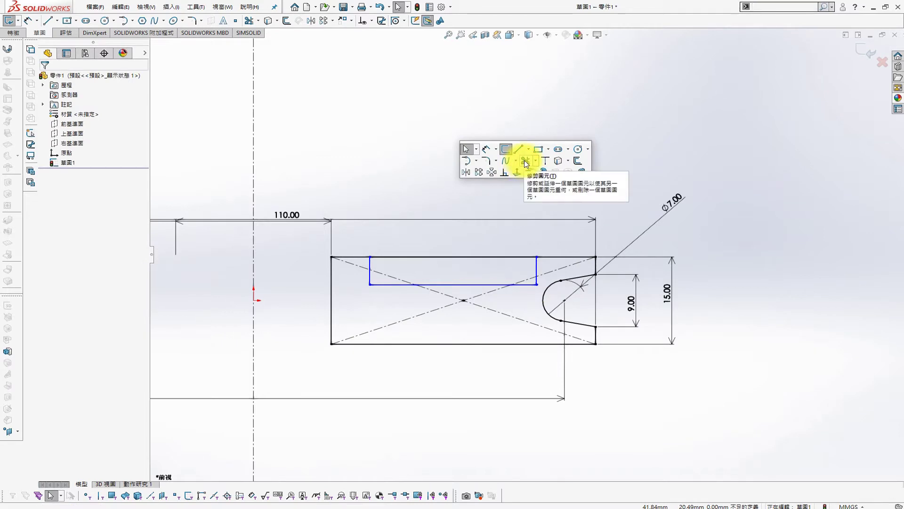
click(486, 149)
click(414, 285)
click(456, 183)
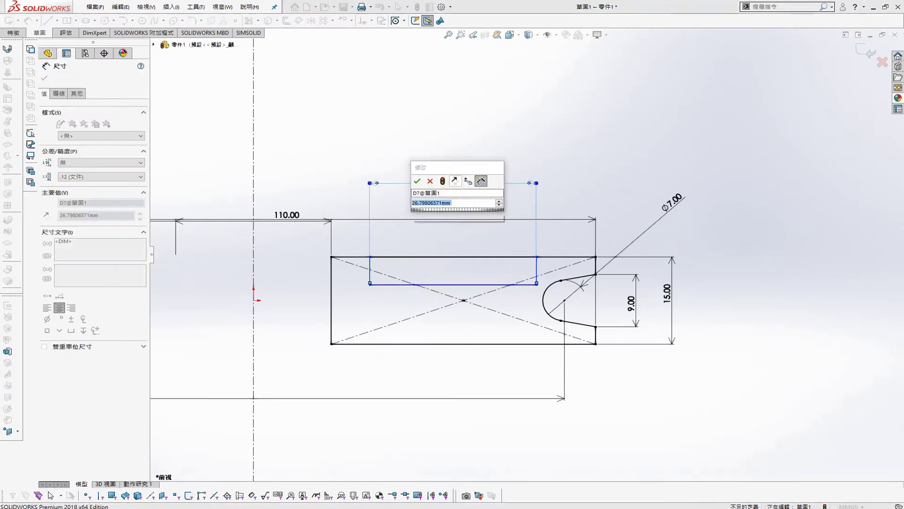
text(20)
key(Return)
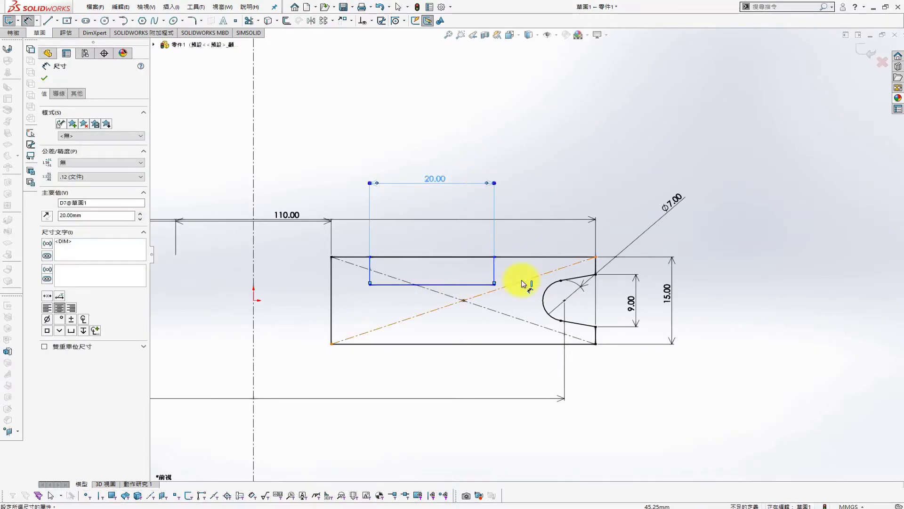
click(370, 279)
click(330, 283)
click(323, 177)
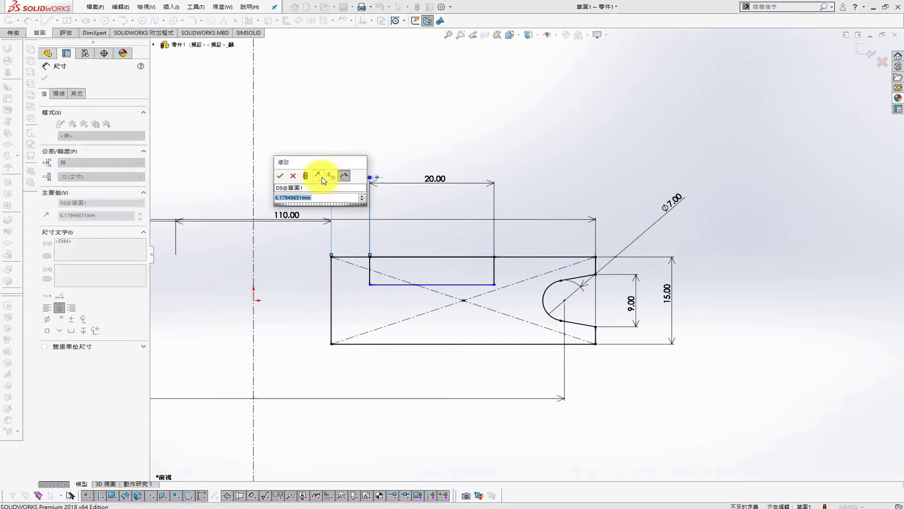
text(5)
key(Return)
- Set the rectangle's depth to 3 mm
click(362, 278)
click(766, 182)
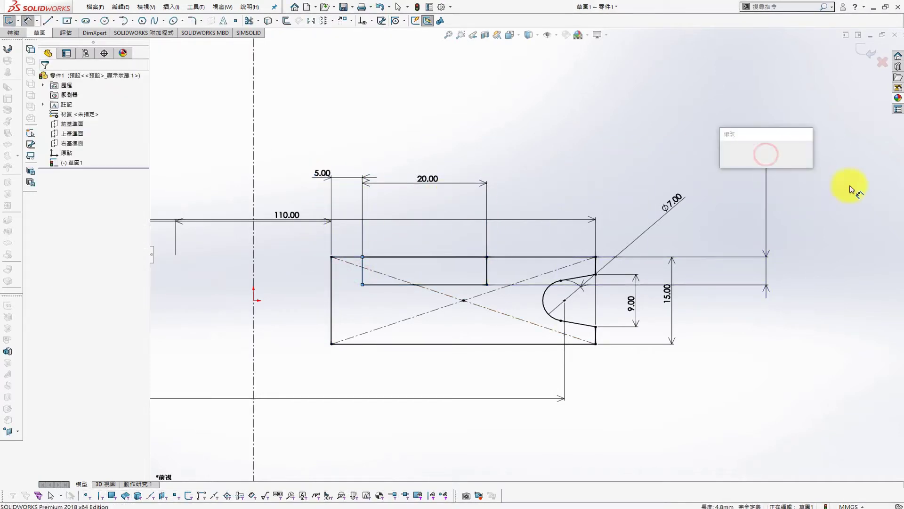
text(3)
key(Return)
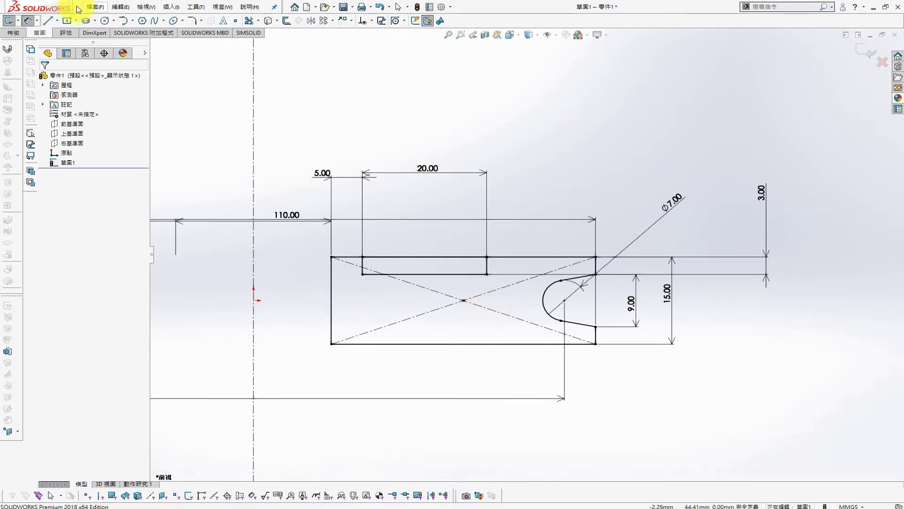
click(76, 21)
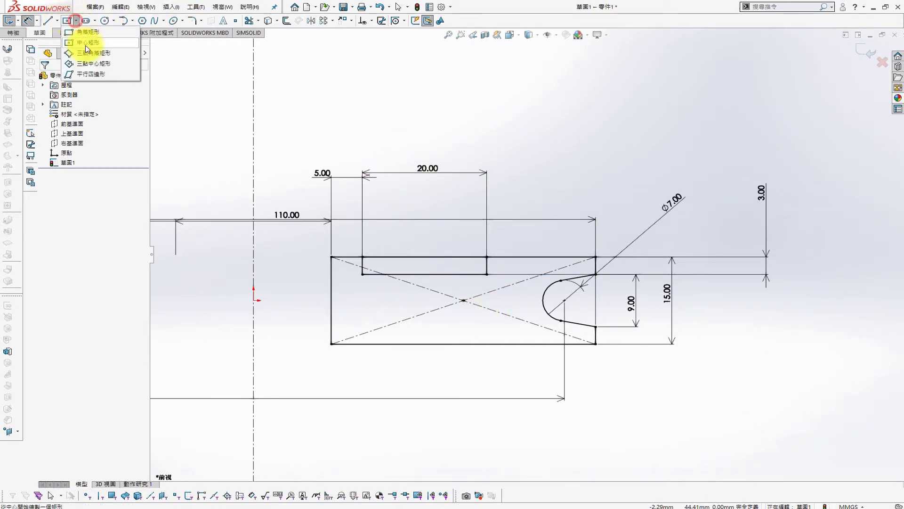
- Draw a matching rectangle along the profile's bottom edge
click(486, 321)
key(Escape)
click(415, 320)
ctrl+click(437, 274)
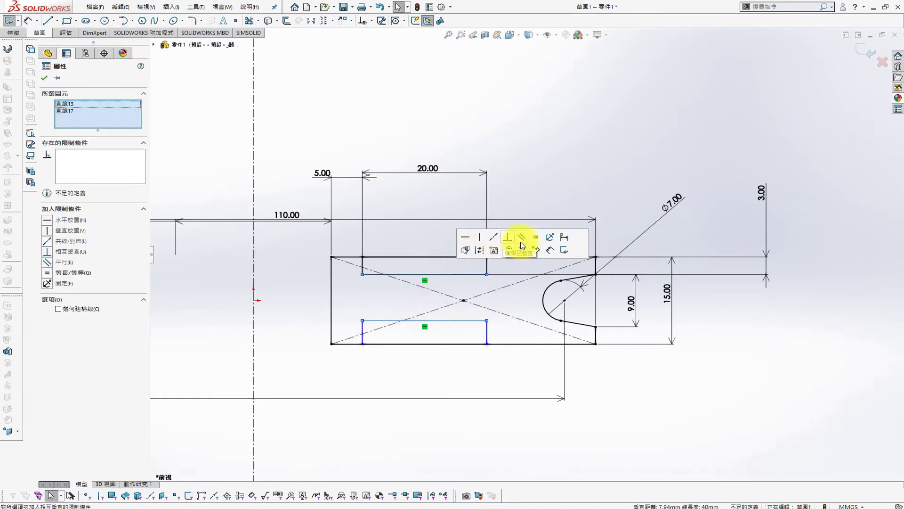
key(Escape)
- Make the lower and upper rectangles' short vertical edges equal
click(363, 333)
ctrl+click(360, 265)
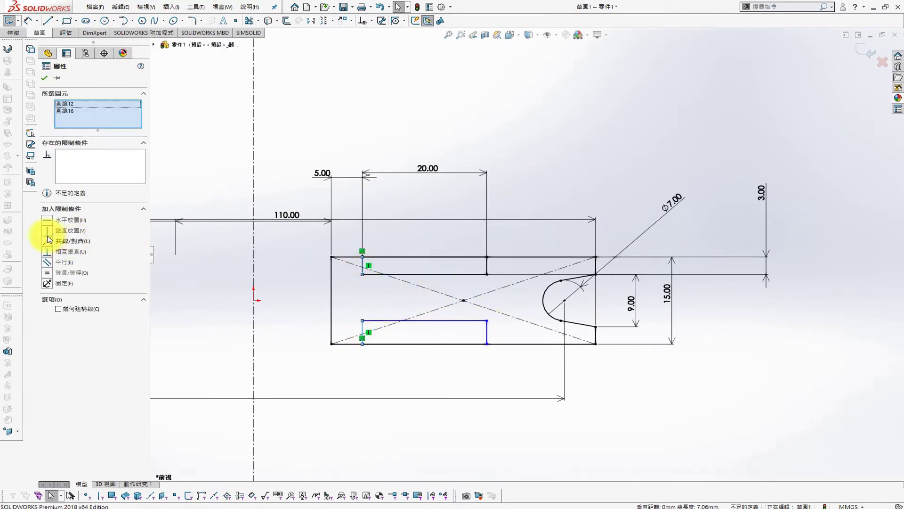
click(44, 270)
key(Escape)
click(364, 337)
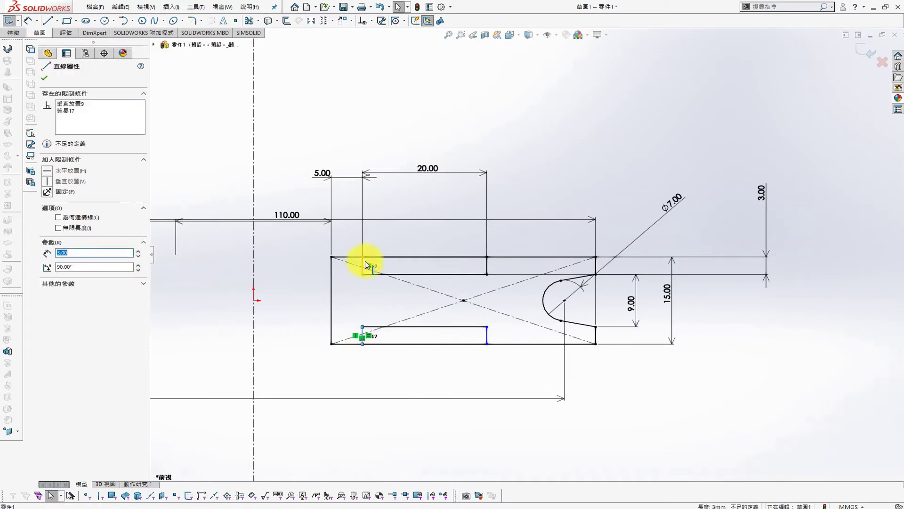
ctrl+click(366, 261)
click(363, 397)
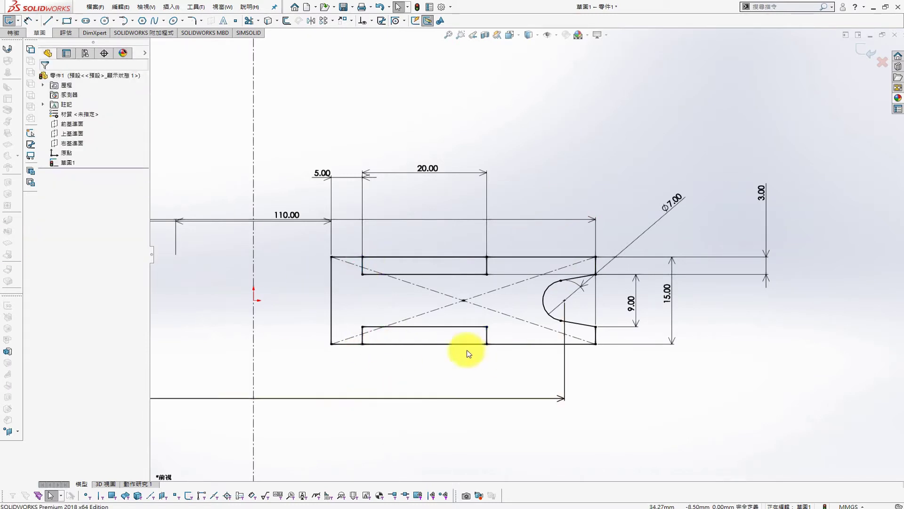
- Power Trim the rectangles' outer lines into notches and start a 360° Revolve
key(s)
click(478, 237)
drag(404, 242, 418, 347)
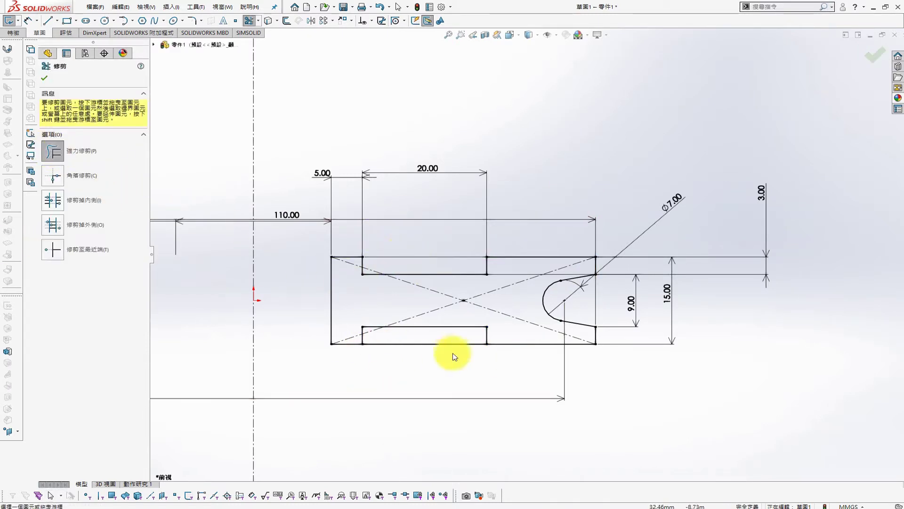
key(s)
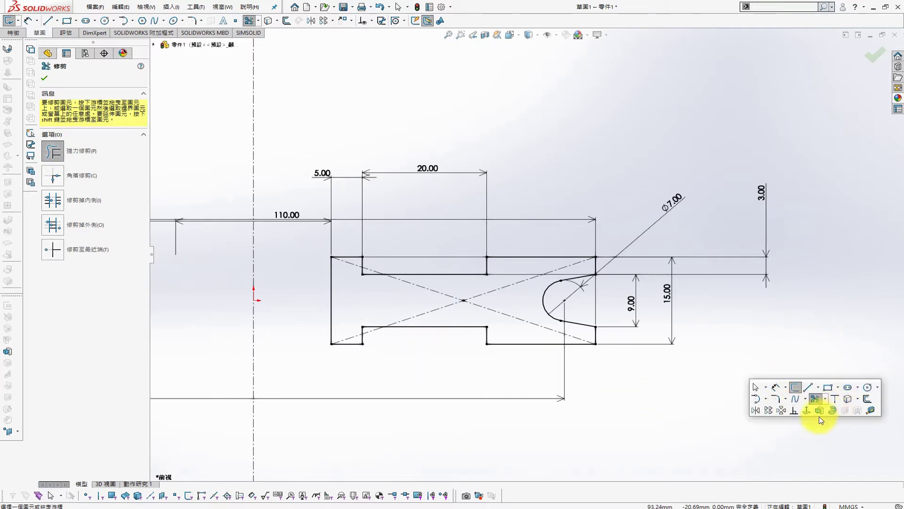
click(818, 414)
- Revolve the profile about the centreline into a solid pulley
click(445, 158)
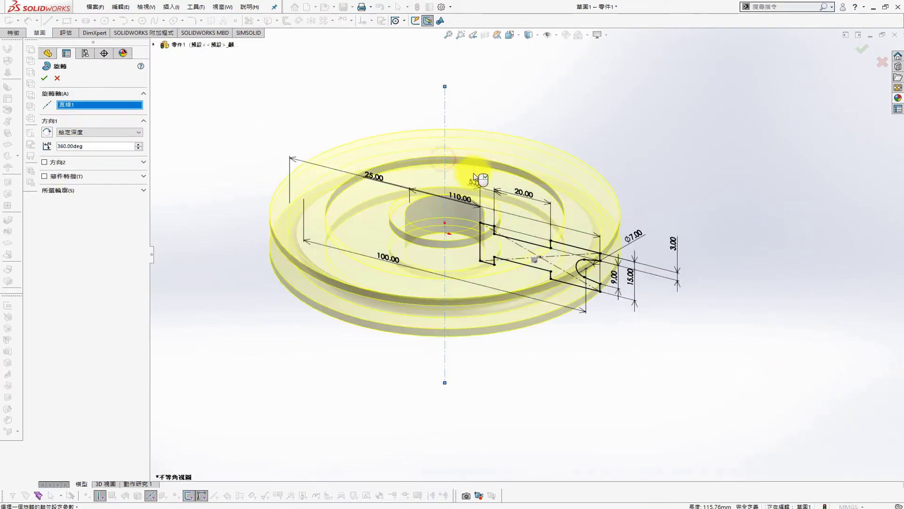
click(46, 80)
mouse_move(409, 175)
middle_down()
mouse_move(638, 234)
mouse_move(666, 258)
middle_up()
- Apply a 1 mm fillet to four faces on both sides of the pulley
key(s)
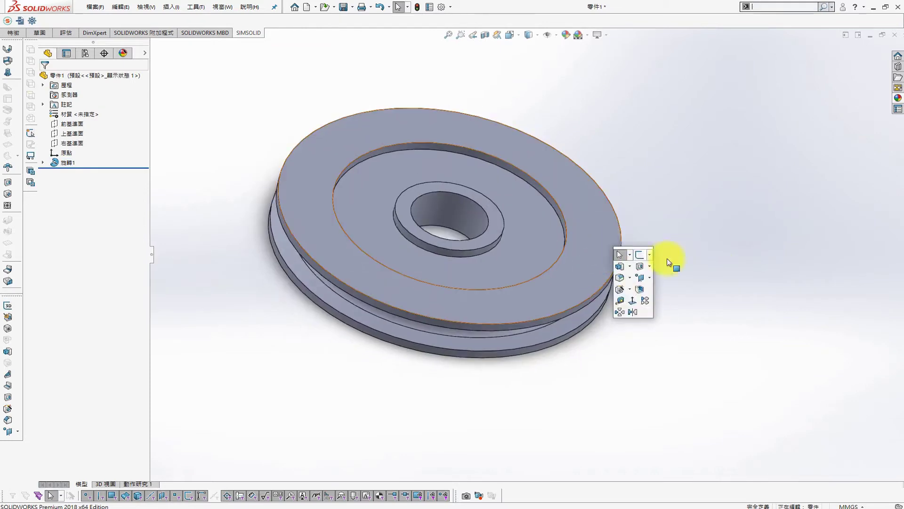
click(623, 286)
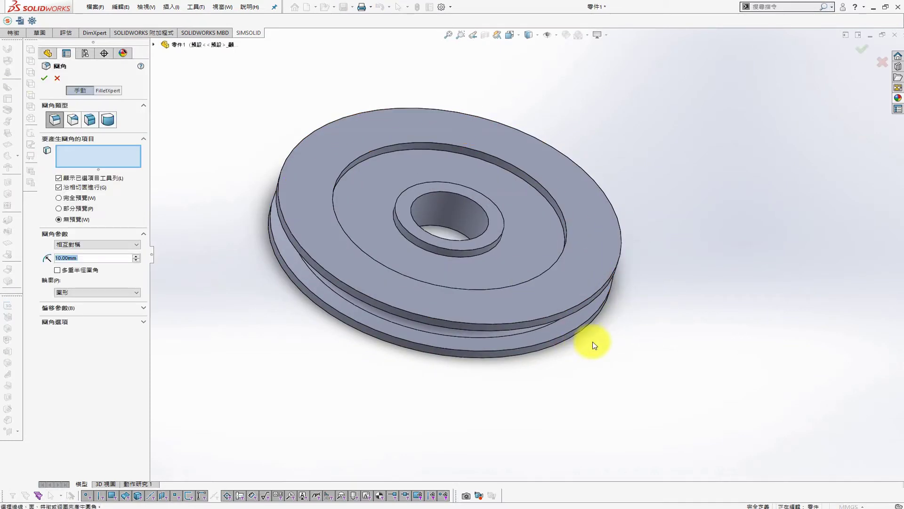
click(585, 262)
click(554, 259)
middle_drag(553, 256, 580, 294)
click(529, 288)
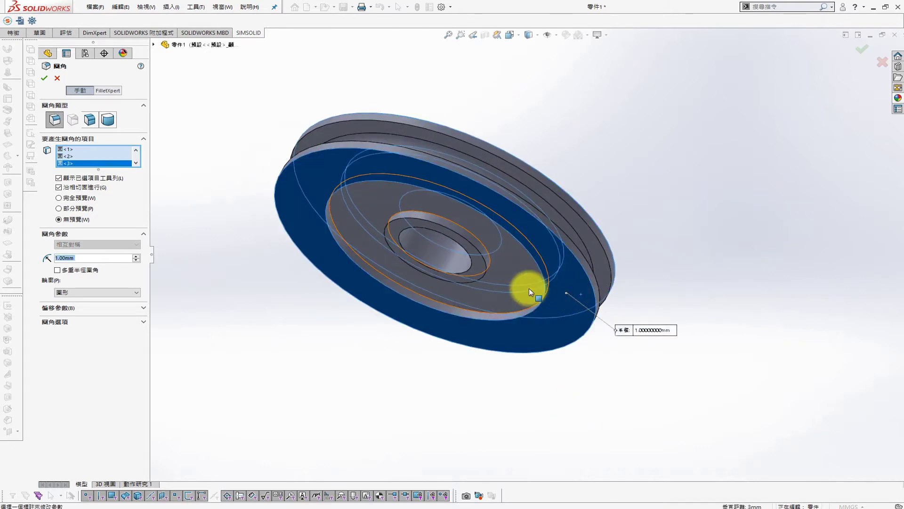
click(515, 289)
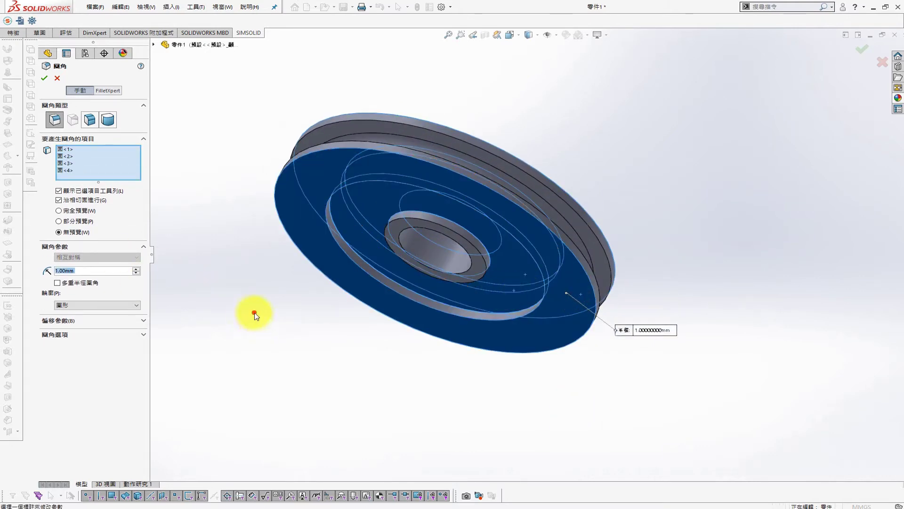
click(44, 78)
mouse_move(524, 202)
middle_down()
mouse_move(601, 218)
mouse_move(570, 232)
middle_up()
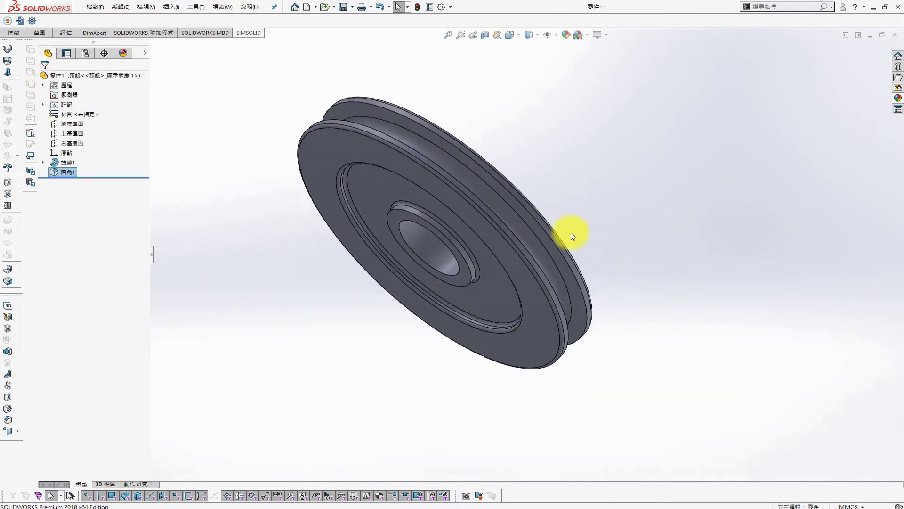
- Chamfer the hub bore edge by 0.5 mm
key(s)
click(612, 237)
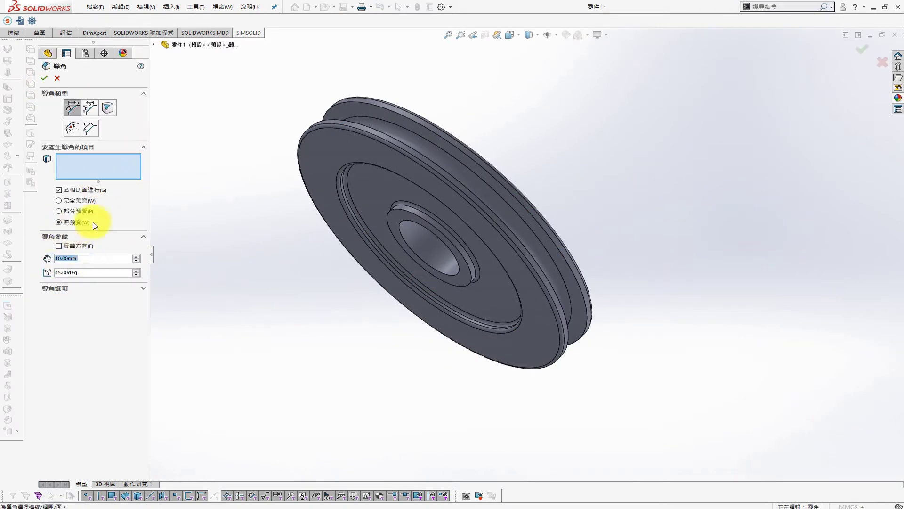
text(0.5)
key(Return)
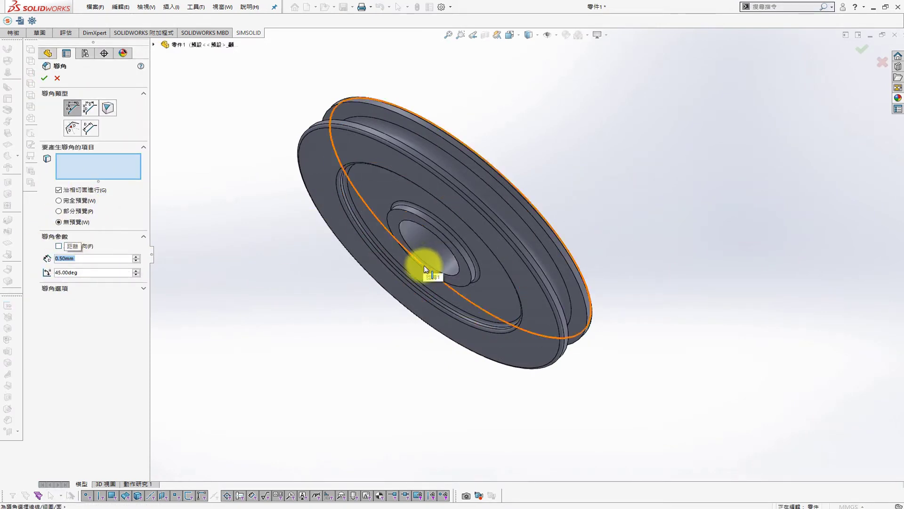
scroll(507, 256, down, 3)
scroll(547, 316, down, 3)
scroll(547, 315, up, 2)
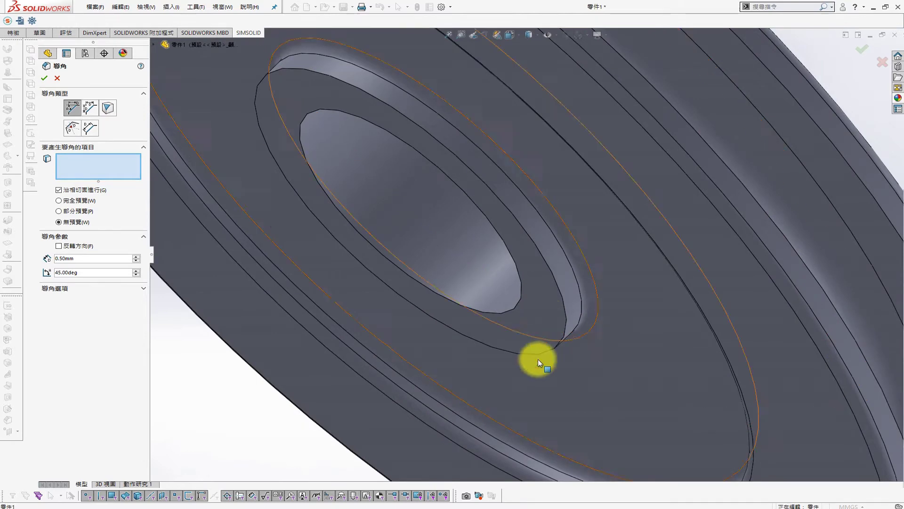
click(448, 313)
scroll(525, 241, up, 2)
scroll(524, 242, up, 3)
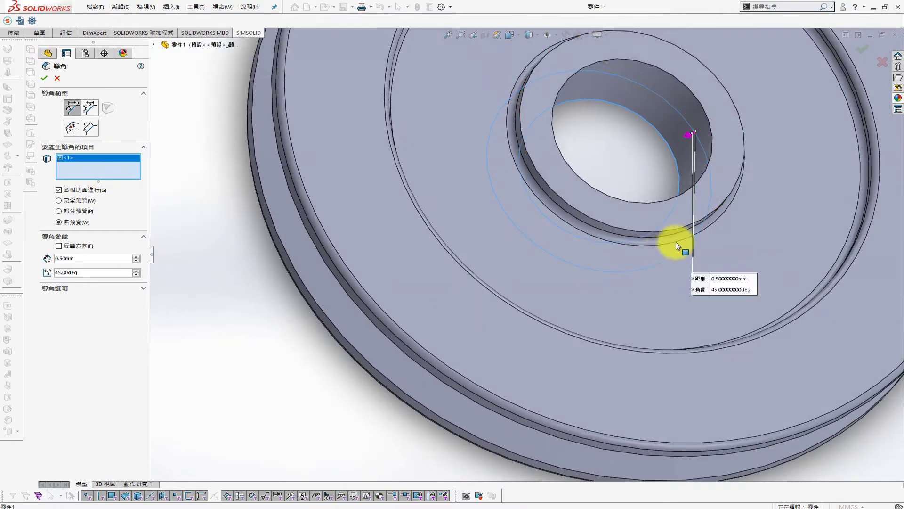
key(Return)
scroll(475, 232, up, 3)
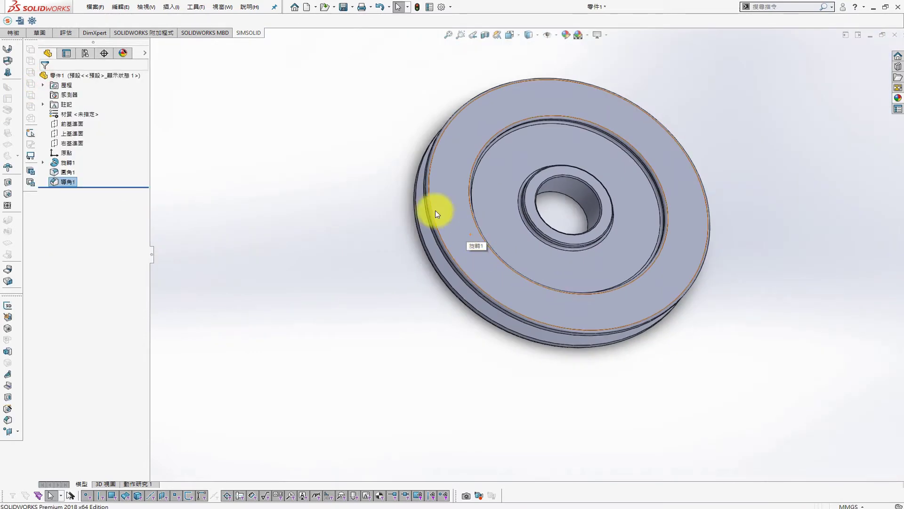
- Save the part as 'wheel' and start a new blank part
key(ctrl+s)
text(wheel)
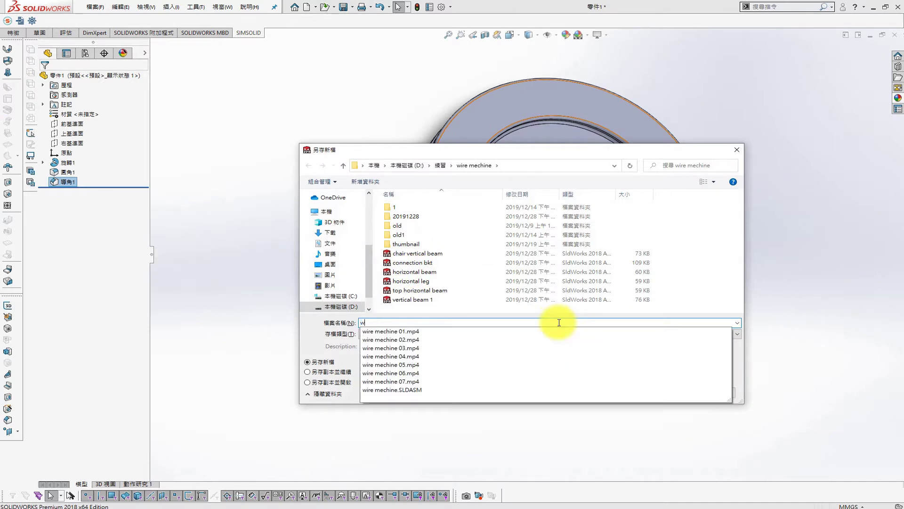
key(Return)
key(ctrl+1)
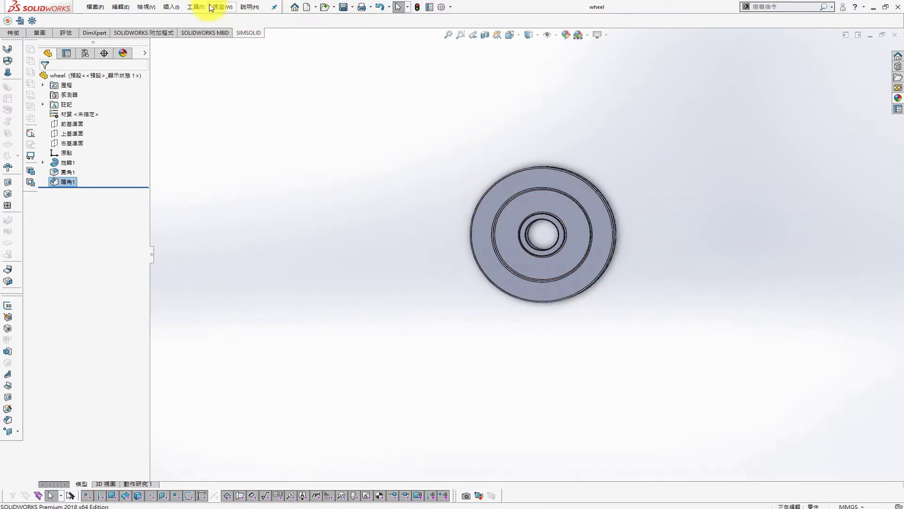
key(ctrl+n)
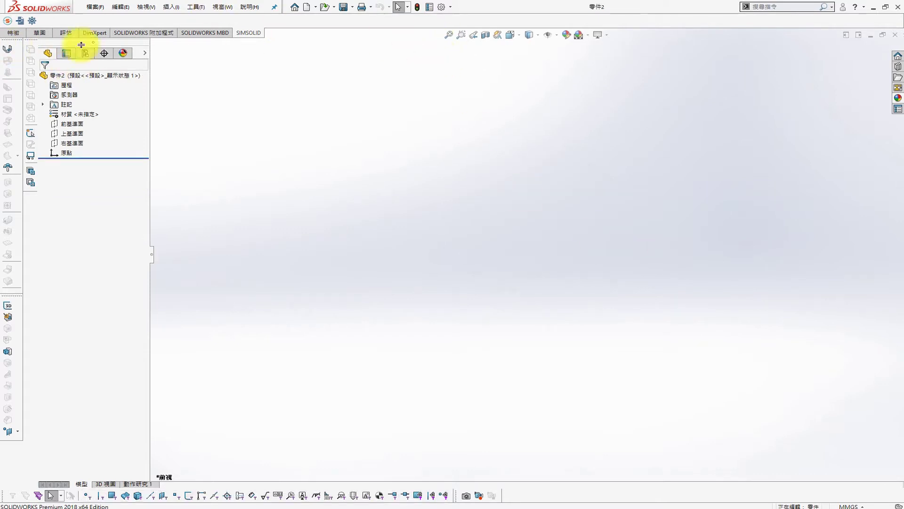
- Sketch a horizontal line on the Front Plane, centred on the origin
click(72, 123)
click(89, 111)
click(47, 20)
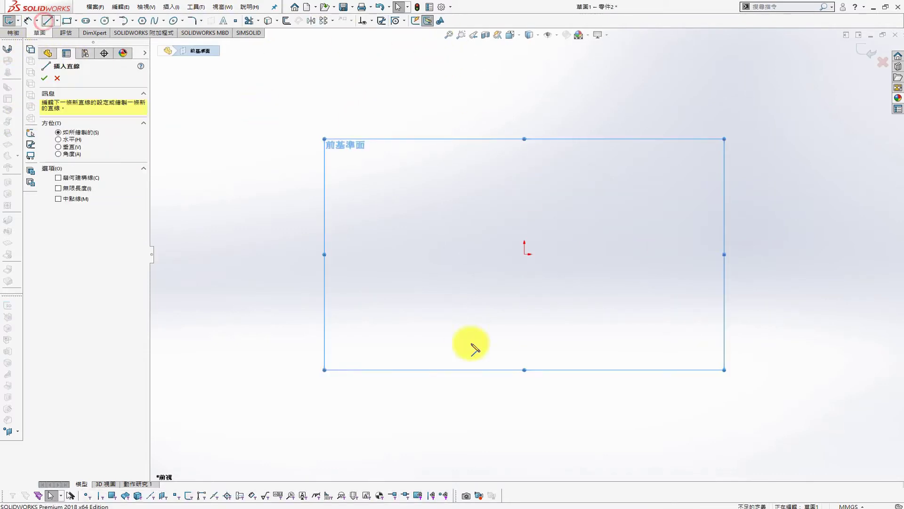
click(471, 254)
click(578, 255)
key(Escape)
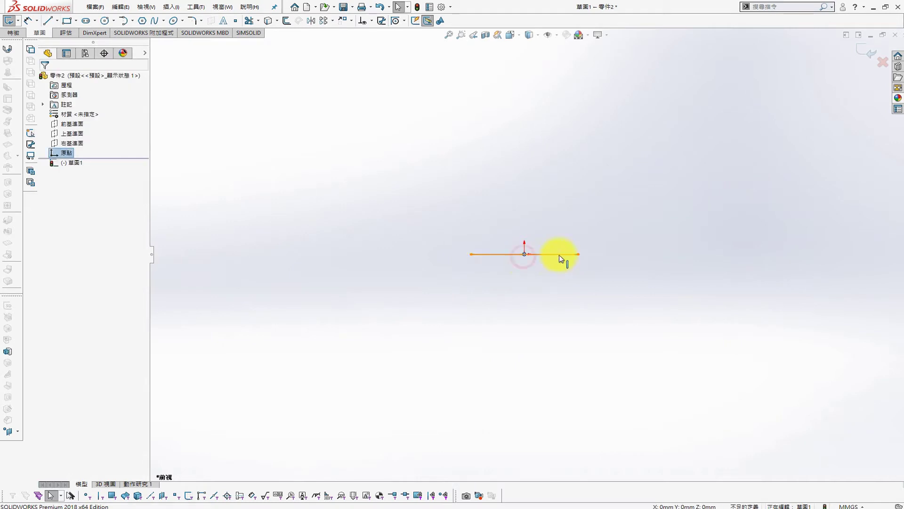
ctrl+click(525, 254)
click(71, 220)
click(262, 135)
- Dimension the line's length to 16 mm
key(s)
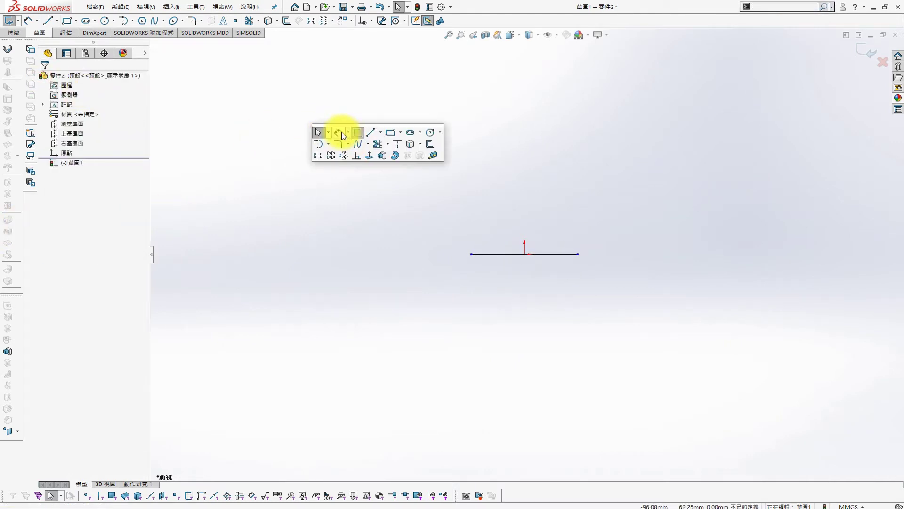
click(344, 131)
click(553, 255)
click(546, 285)
text(16)
key(Return)
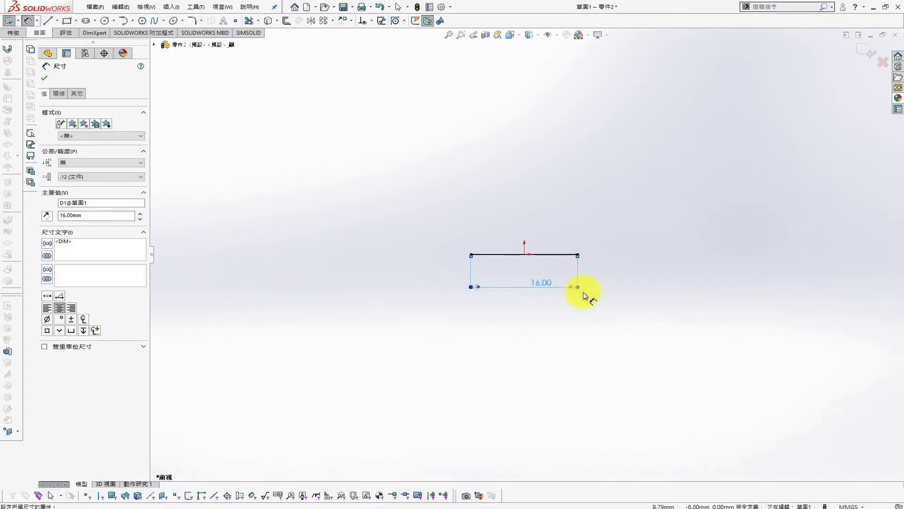
middle_drag(583, 293, 507, 348)
- Extrude the line Mid Plane 120 mm as a 2 mm-thick thin feature
key(s)
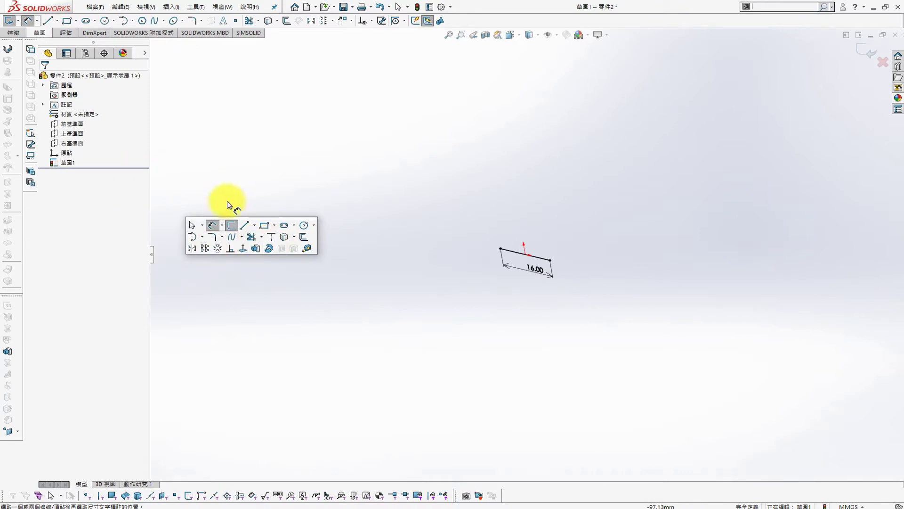
click(243, 250)
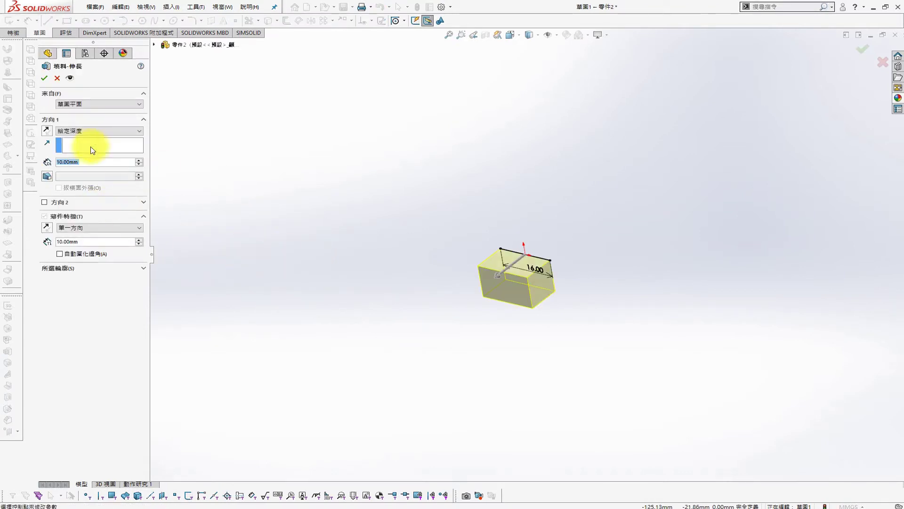
click(90, 167)
scroll(158, 176, up, 11)
text(120)
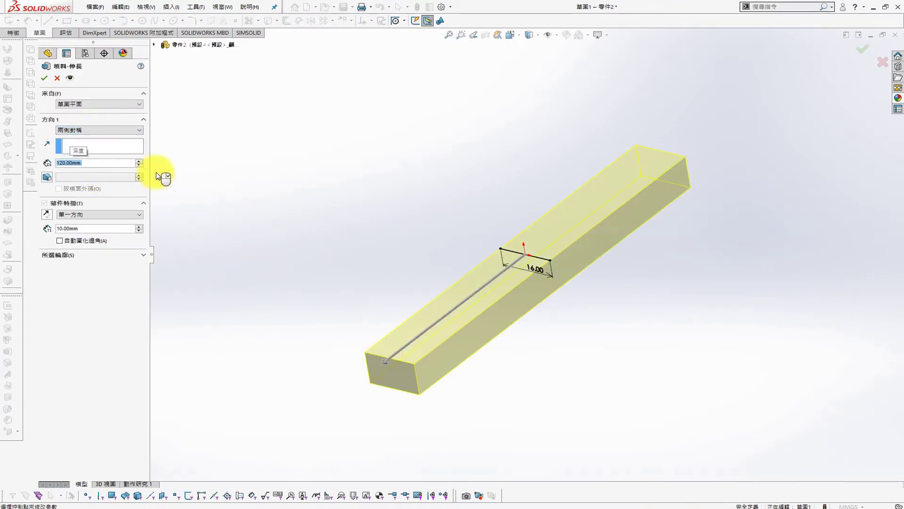
text(2)
key(Return)
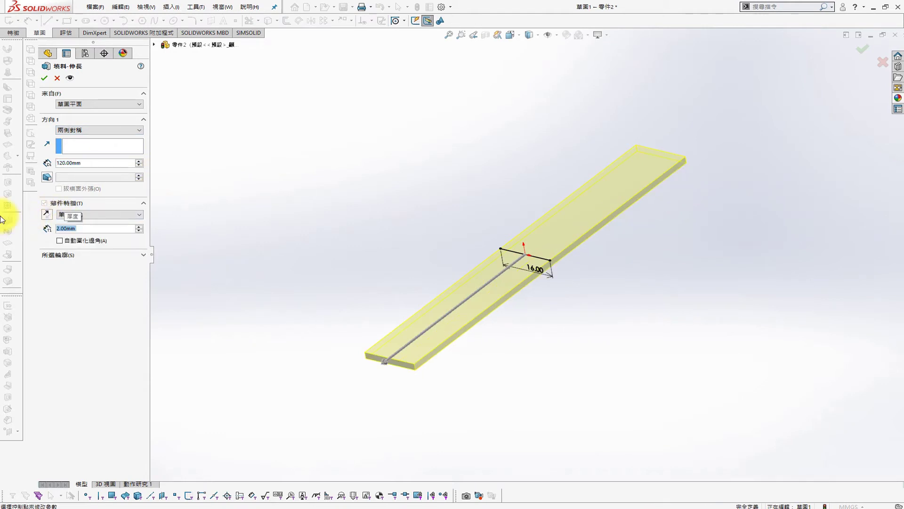
click(43, 78)
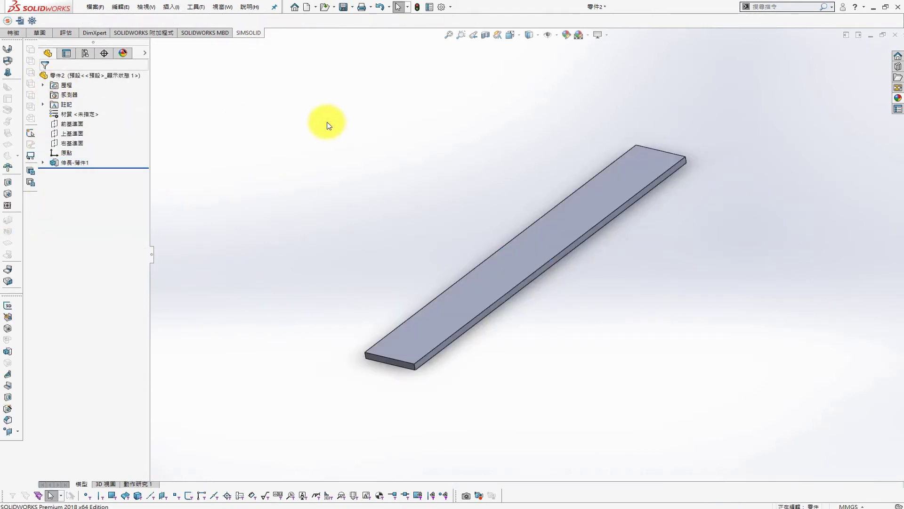
- Convert the thin plate to sheet metal
click(171, 6)
mouse_move(185, 145)
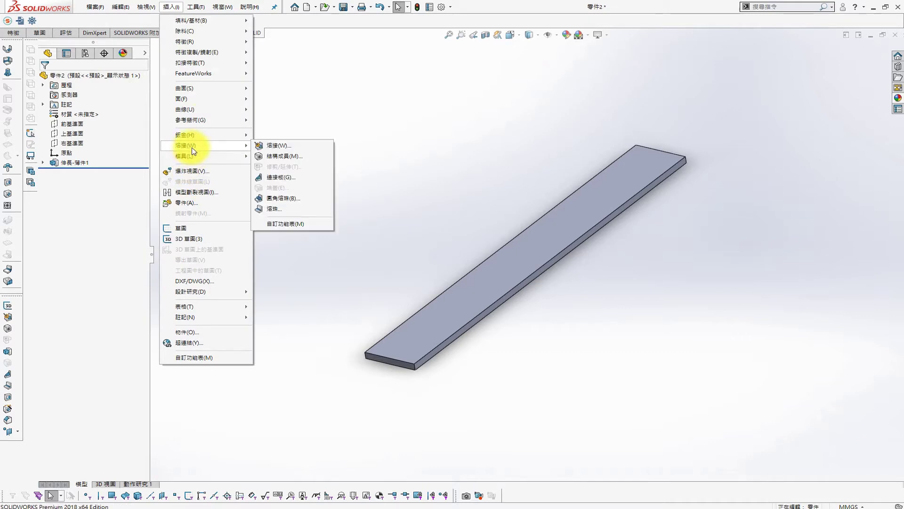
click(284, 145)
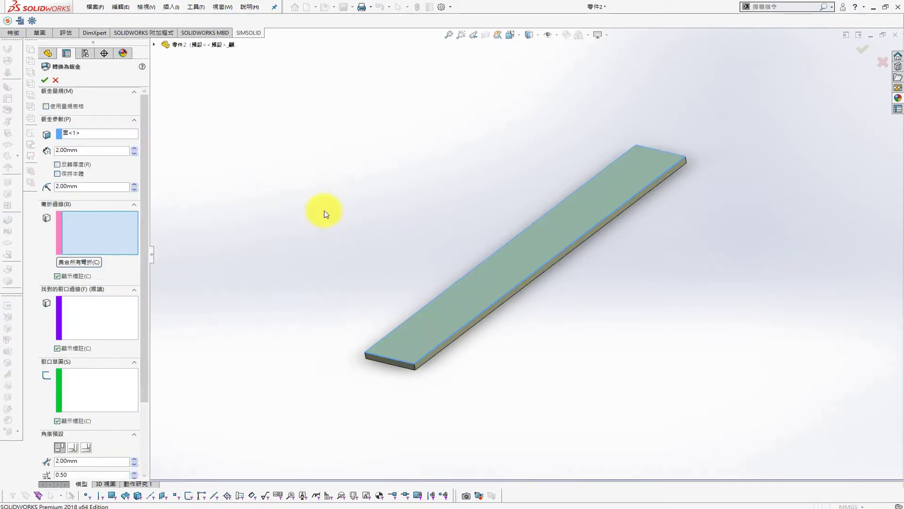
click(46, 81)
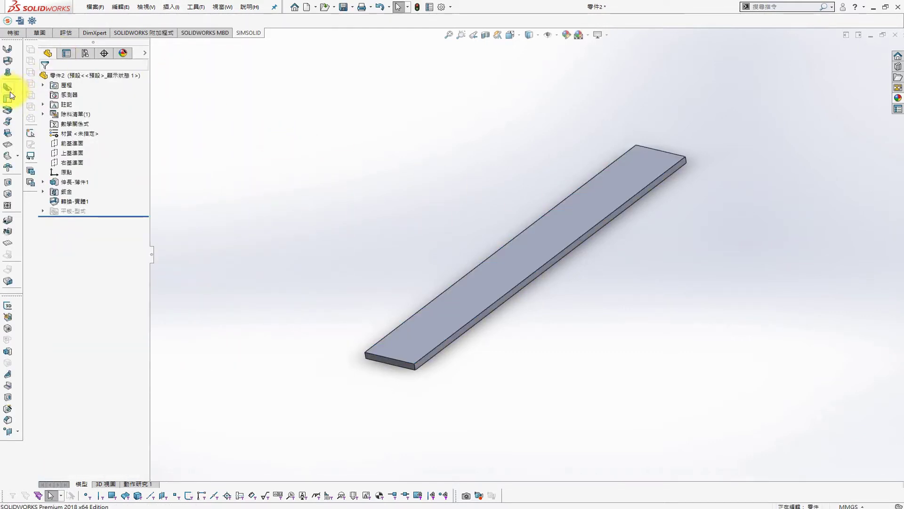
- Add 80 mm edge flanges on both long edges and select the flange profile sketch
click(8, 109)
click(546, 272)
text(70)
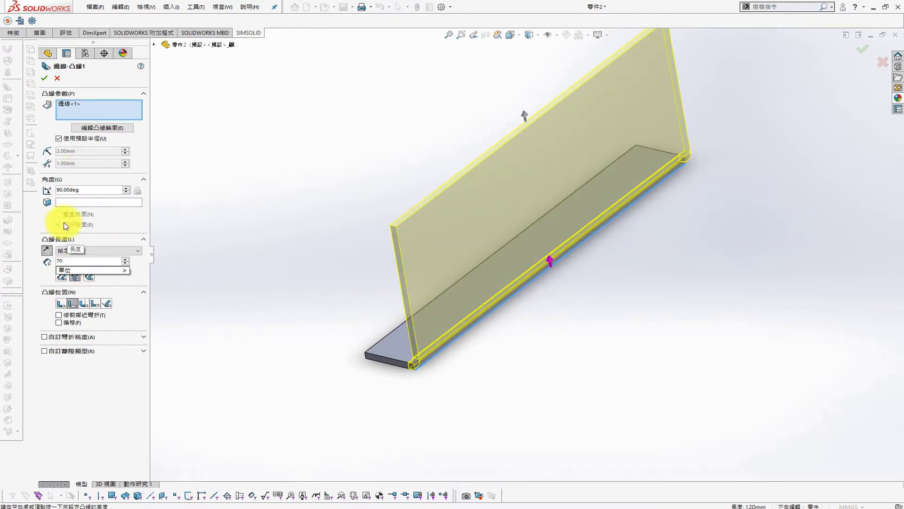
key(BackSpace)
key(BackSpace)
text(80)
key(Return)
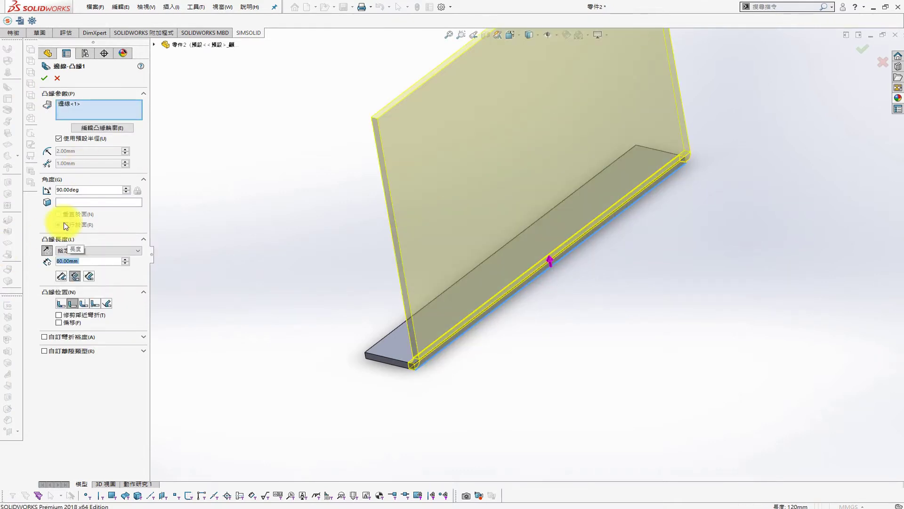
mouse_move(275, 298)
middle_down()
mouse_move(186, 183)
mouse_move(47, 151)
middle_up()
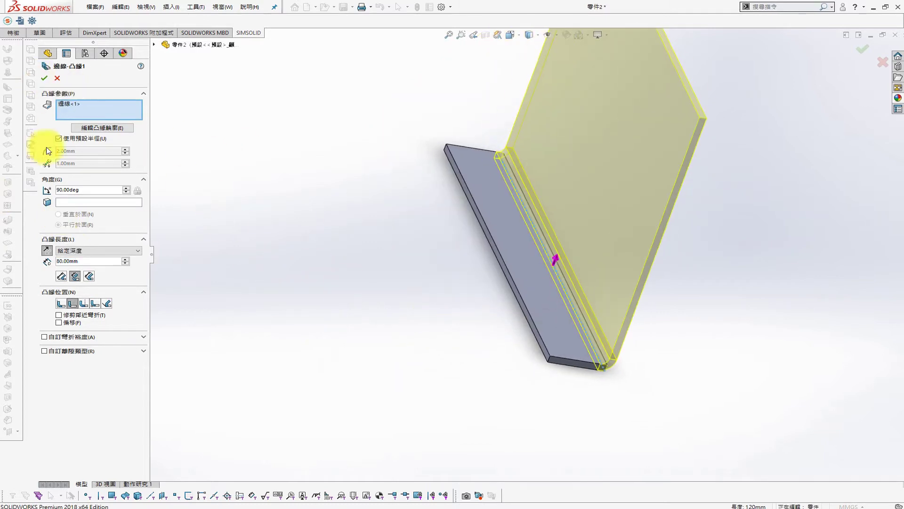
click(532, 330)
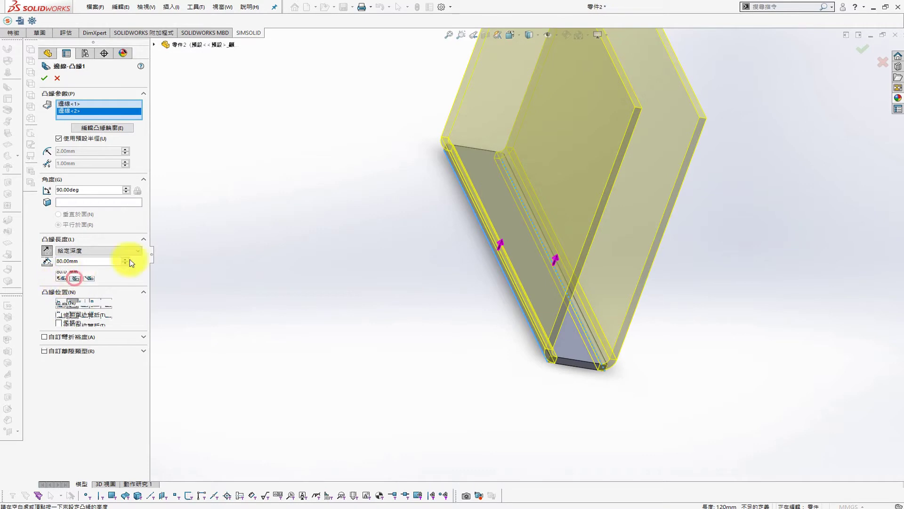
click(44, 78)
click(42, 211)
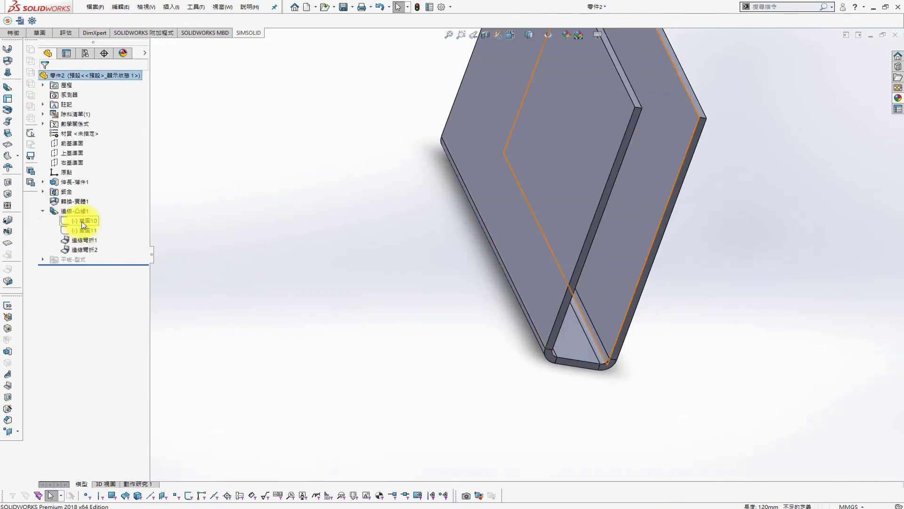
click(85, 220)
- Edit the flange profile sketch face-on and draw a vertical centreline from the origin
click(76, 202)
key(s)
click(319, 250)
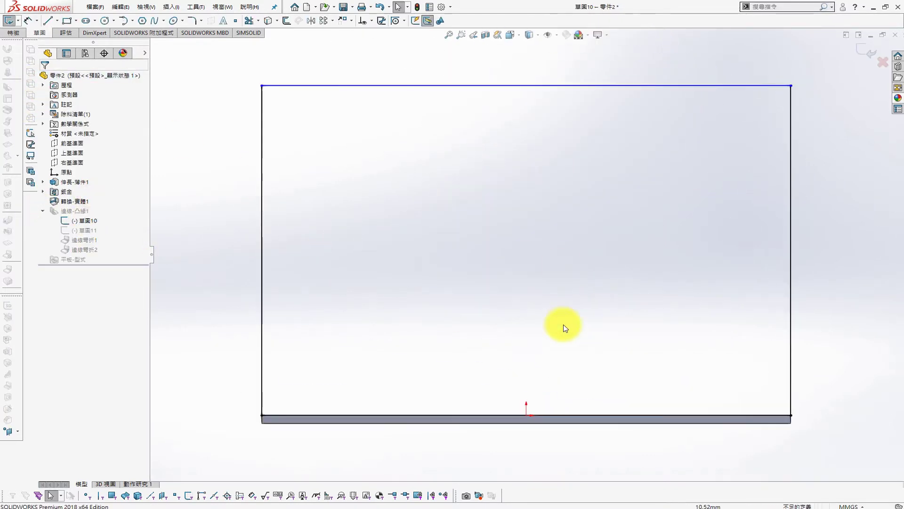
key(s)
click(607, 300)
click(609, 322)
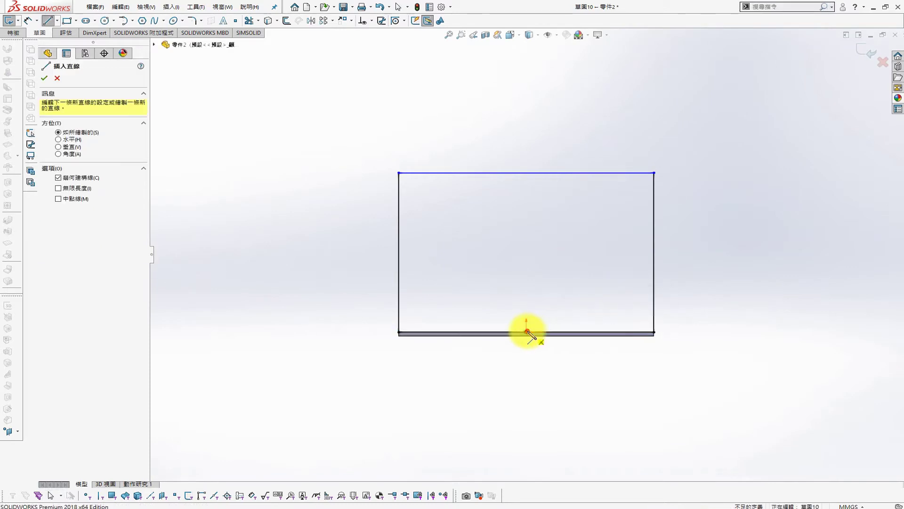
click(526, 332)
click(526, 103)
key(Escape)
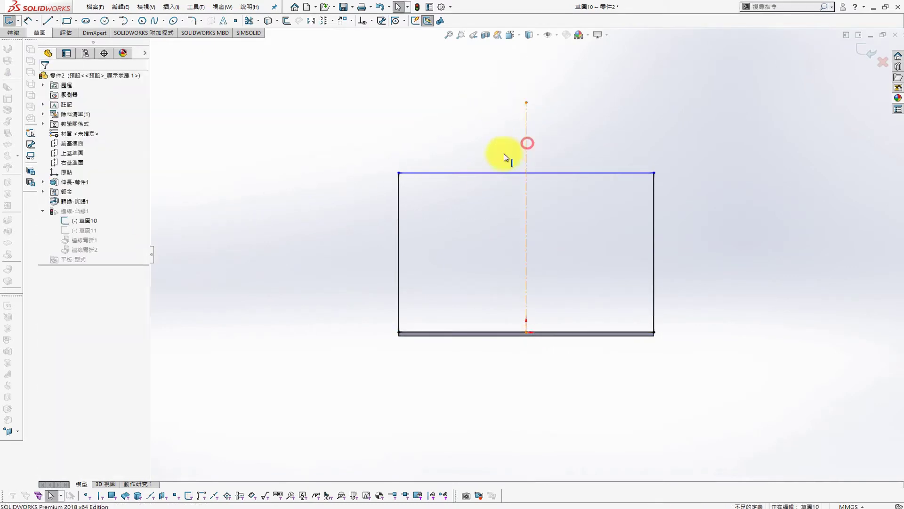
click(526, 142)
click(238, 191)
- Draw a slanted line on the left side and mirror it about the centreline
key(s)
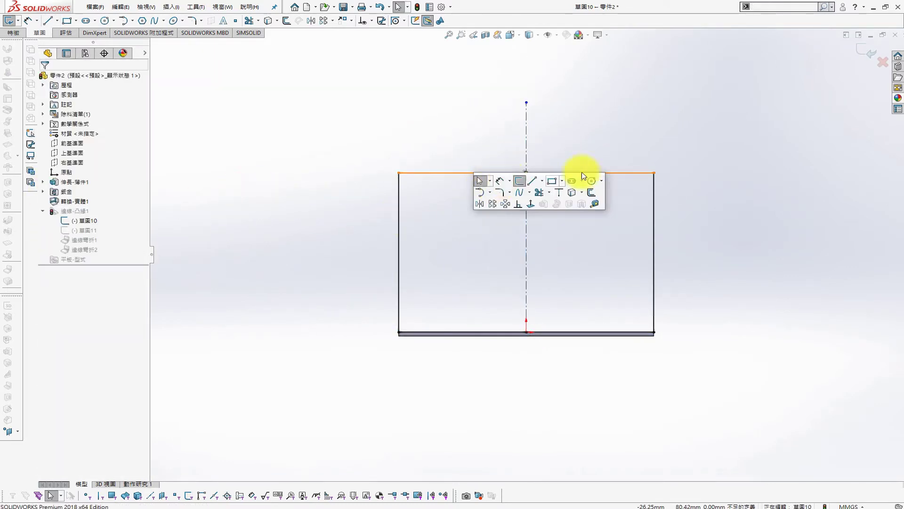
click(536, 180)
drag(494, 141, 445, 391)
key(s)
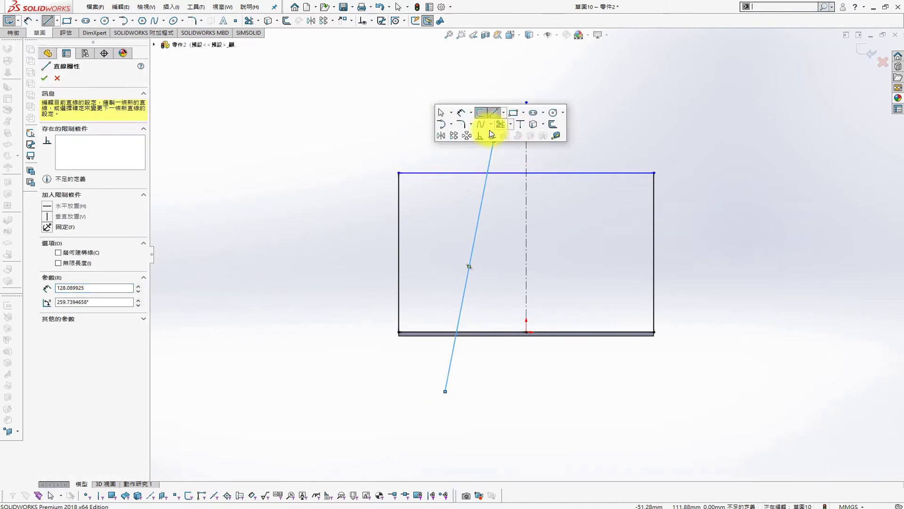
click(447, 133)
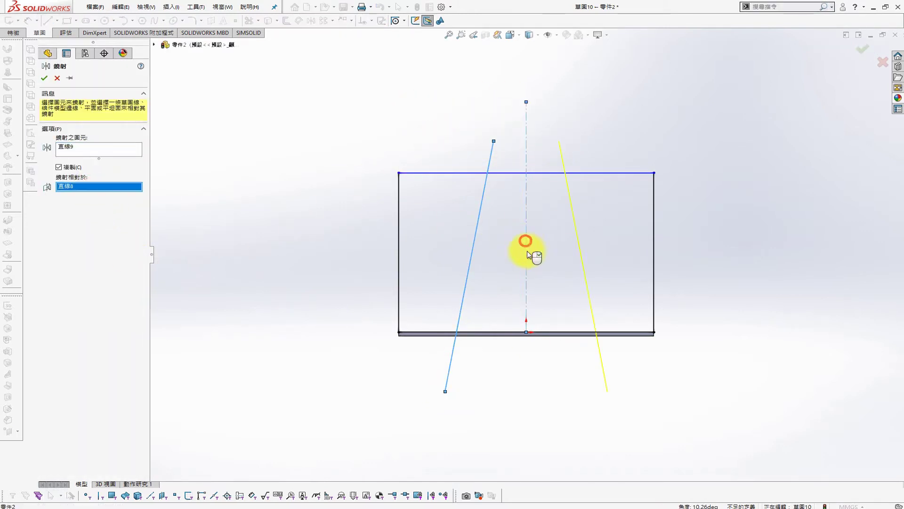
click(44, 78)
- Power Trim the excess lines to leave a tapered trapezoid
key(s)
click(745, 182)
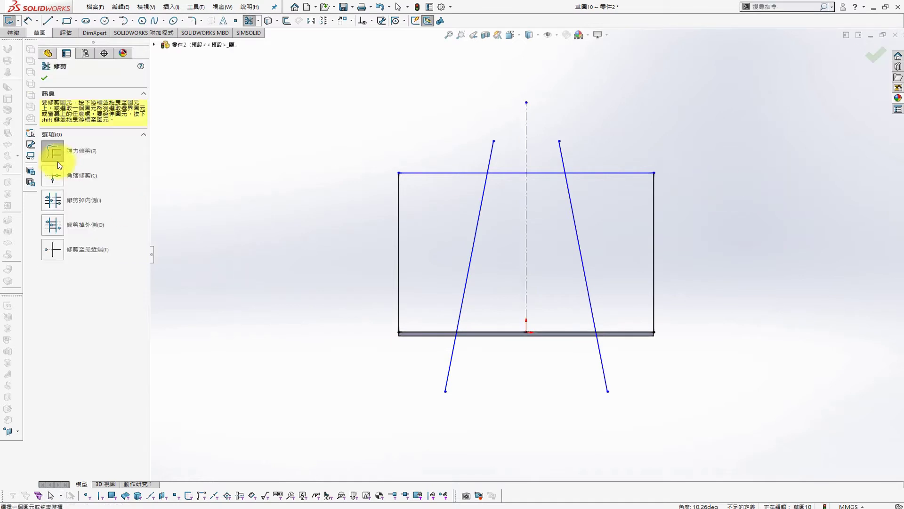
click(500, 149)
mouse_move(415, 327)
mouse_down()
mouse_move(601, 349)
mouse_move(597, 160)
mouse_up()
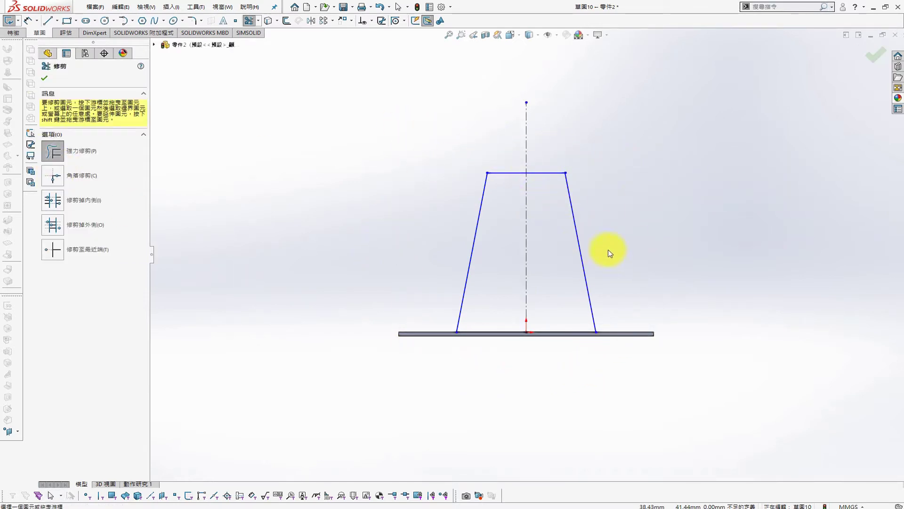
- Draw a Ø10 mm hole circle on the centreline, 60 mm above the base
key(s)
click(771, 182)
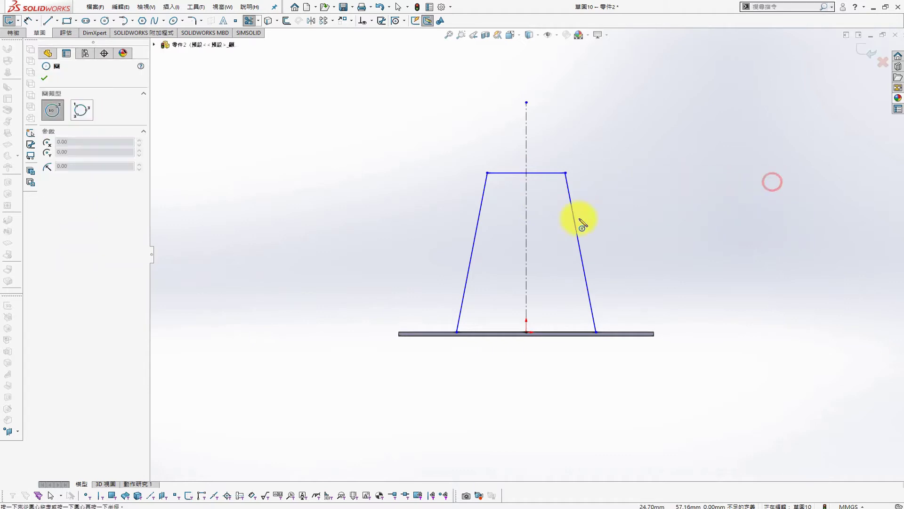
drag(526, 198, 534, 206)
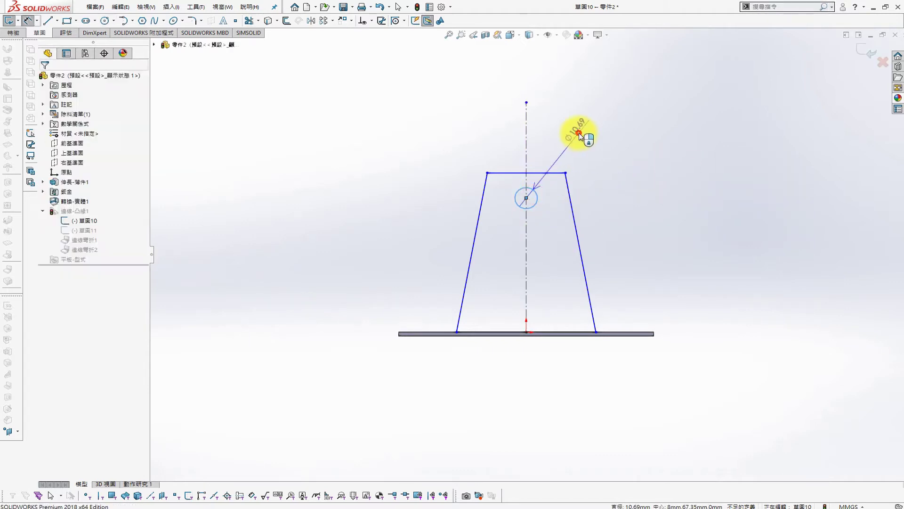
click(579, 135)
text(10)
key(Return)
click(526, 198)
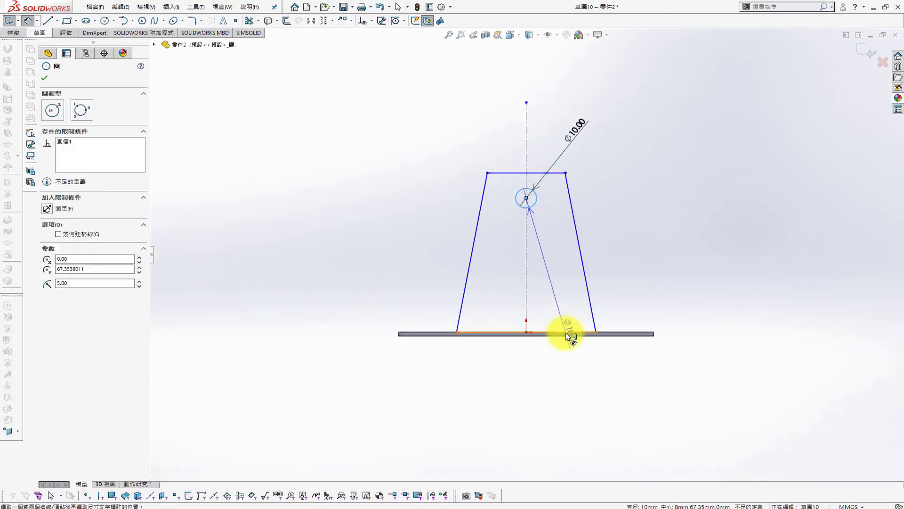
click(571, 333)
click(656, 269)
text(60)
key(Return)
key(Escape)
- Dimension the tab's base width at 70 mm and top width at 40 mm
key(s)
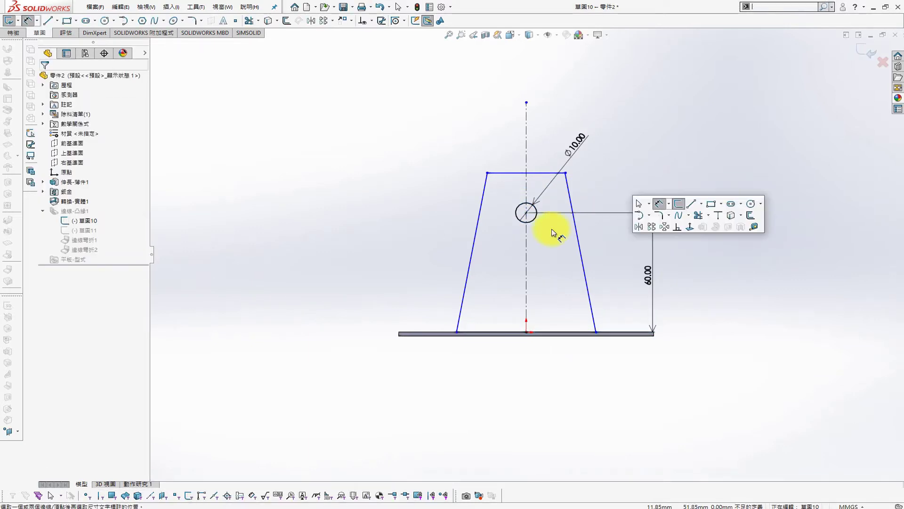
click(664, 218)
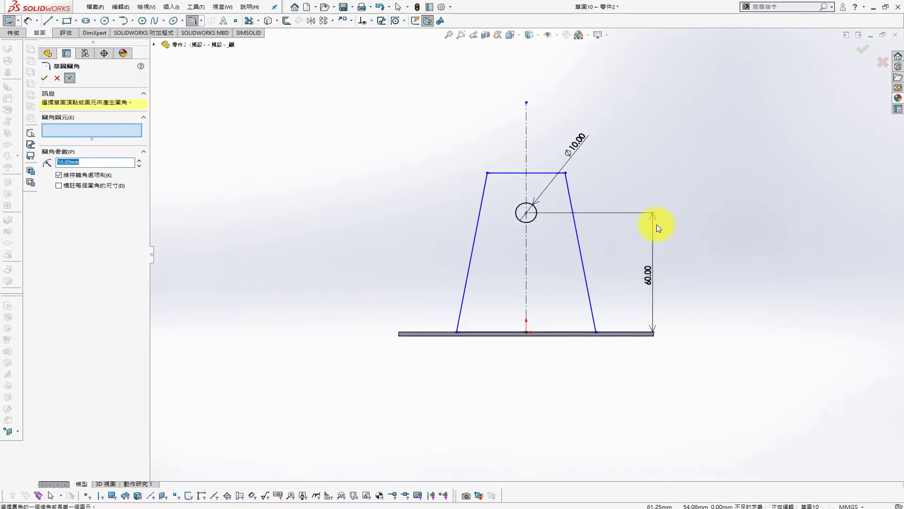
key(Escape)
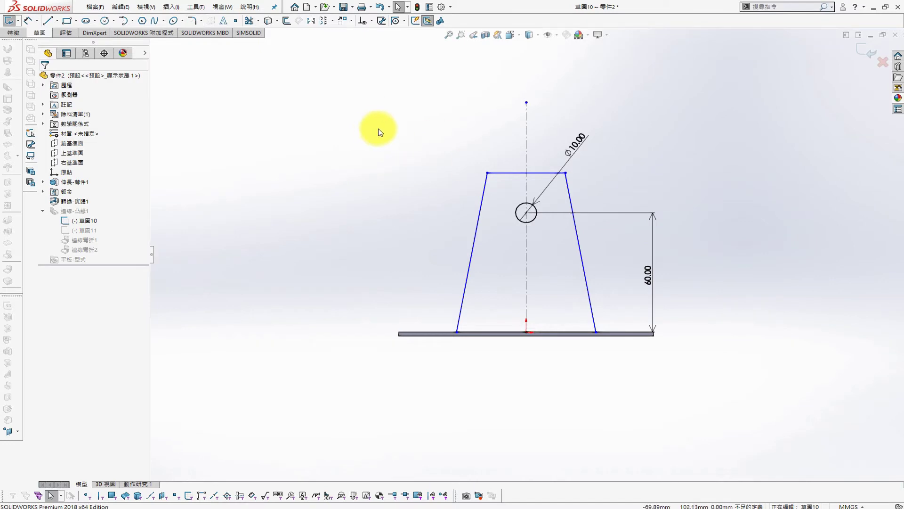
key(s)
click(403, 136)
click(506, 334)
click(528, 377)
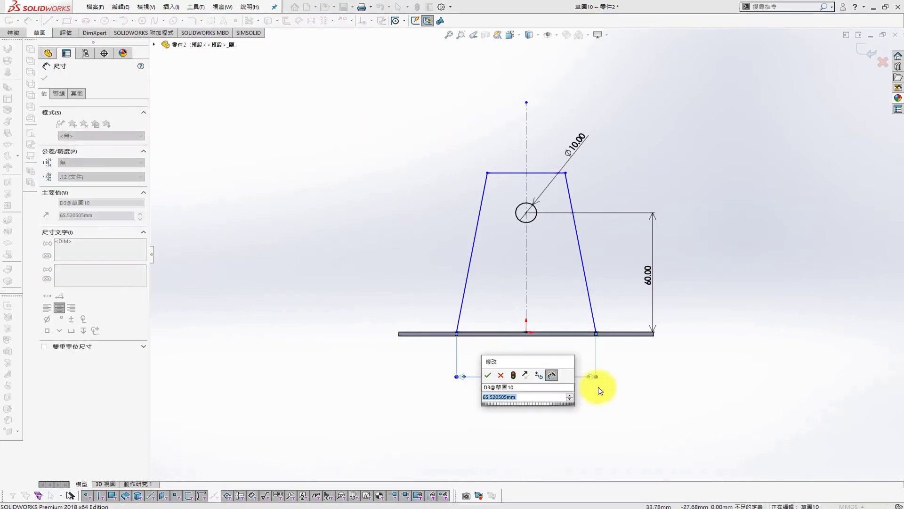
text(70)
key(Return)
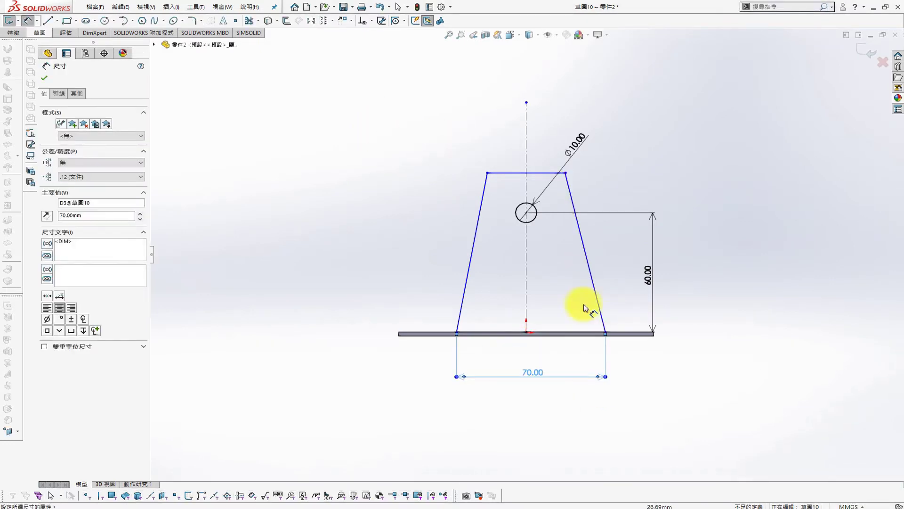
click(544, 173)
click(551, 76)
text(40)
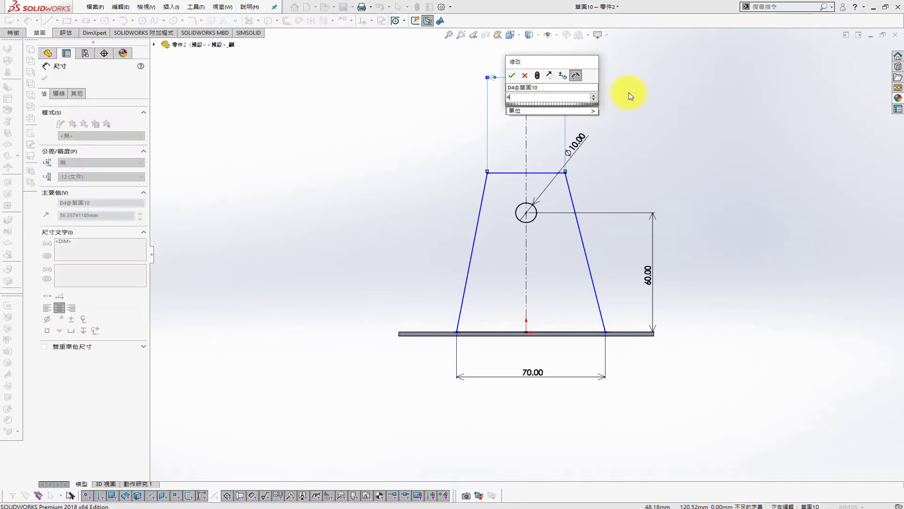
key(Return)
click(631, 91)
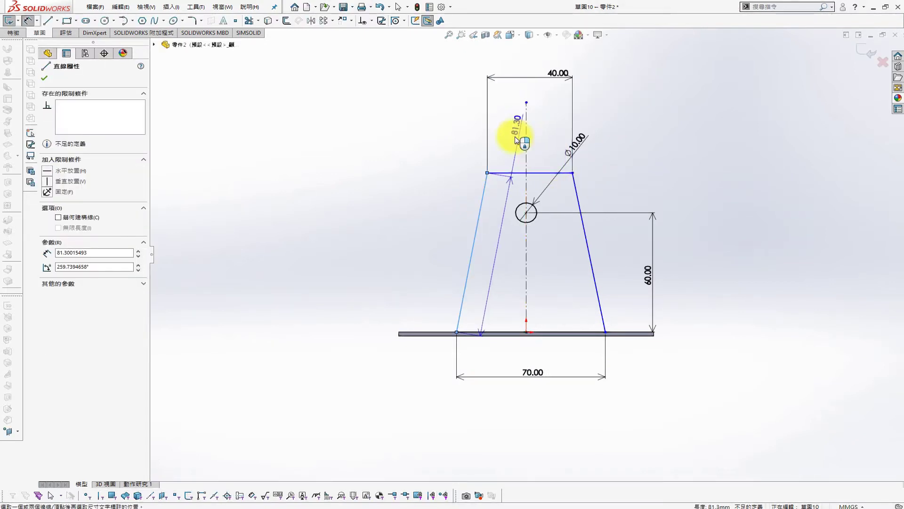
- Link the centreline-to-corner distances to half the 40 mm top and 70 mm base widths
click(527, 117)
click(488, 173)
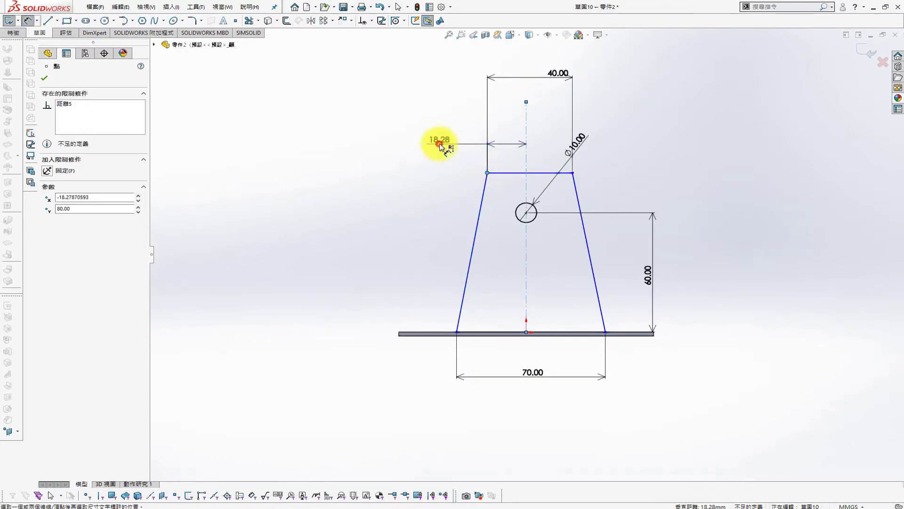
click(439, 144)
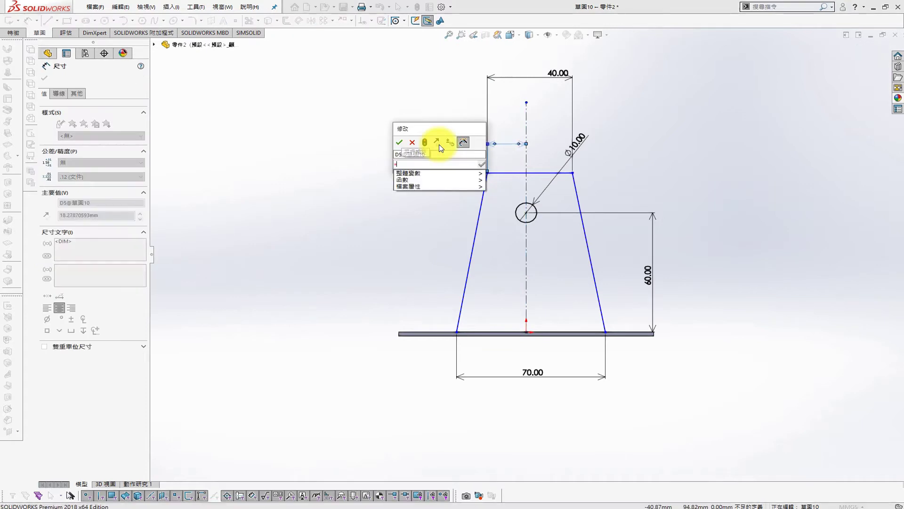
click(553, 75)
text(/2)
click(395, 143)
click(526, 302)
click(456, 332)
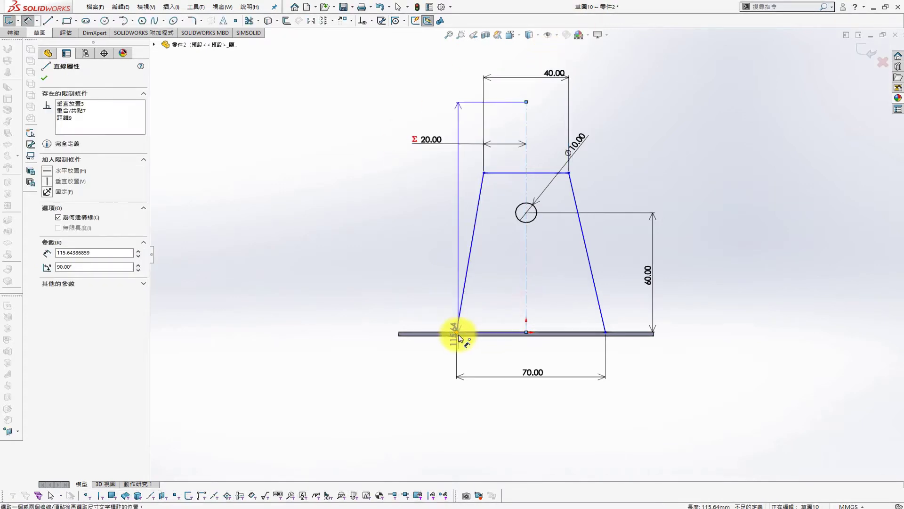
click(485, 360)
text(="D3@草圖10)
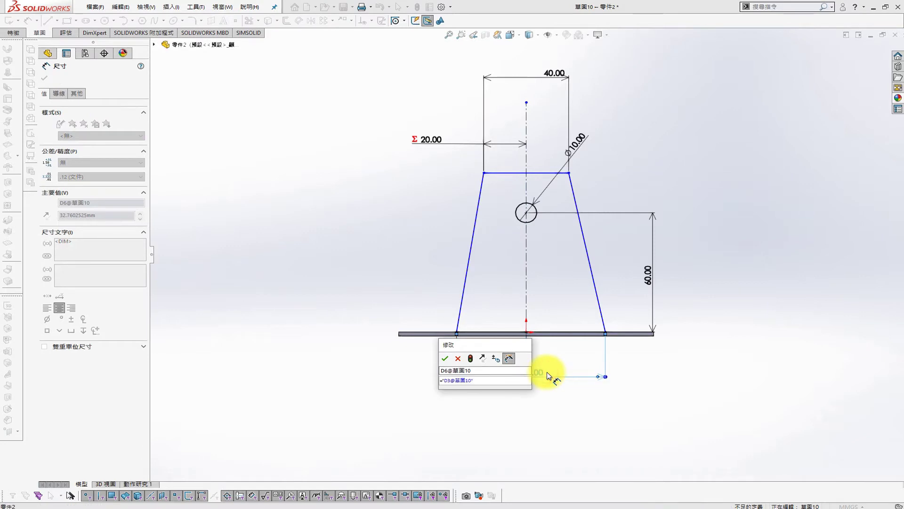
click(547, 372)
text(/2)
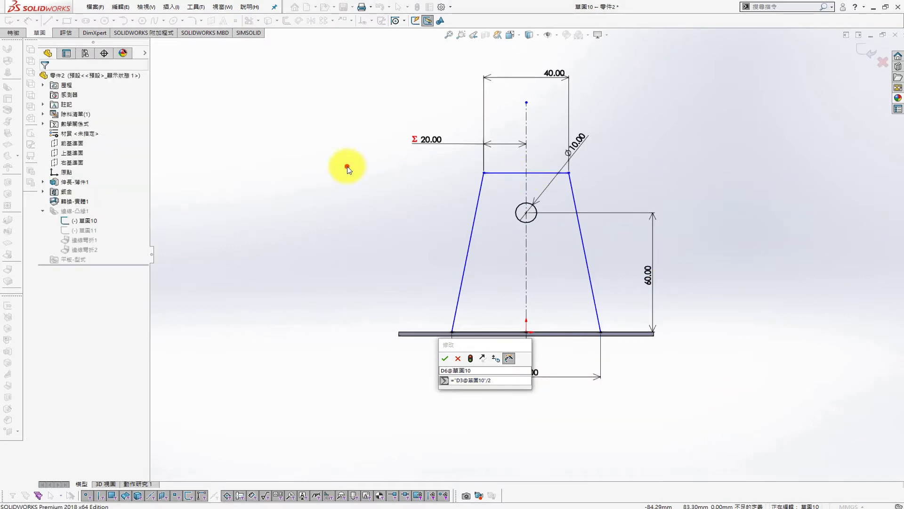
text(s)
click(444, 358)
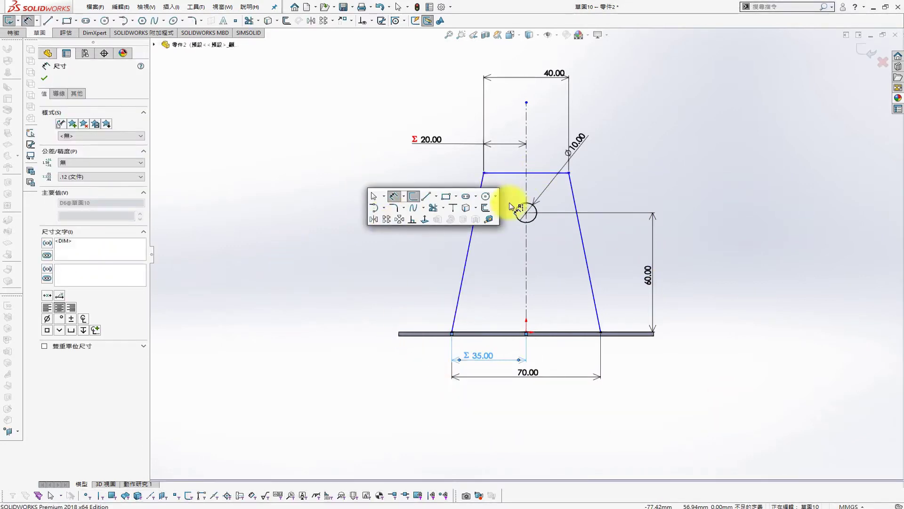
key(Escape)
key(Escape)
- Set the tab height to 80 mm and face the sketch normal
click(626, 336)
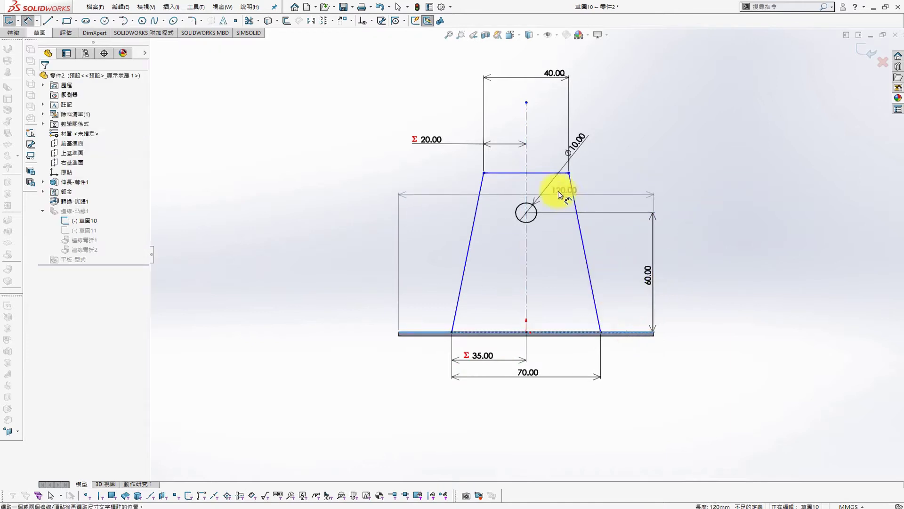
click(541, 174)
click(825, 292)
click(697, 213)
scroll(621, 333, up, 3)
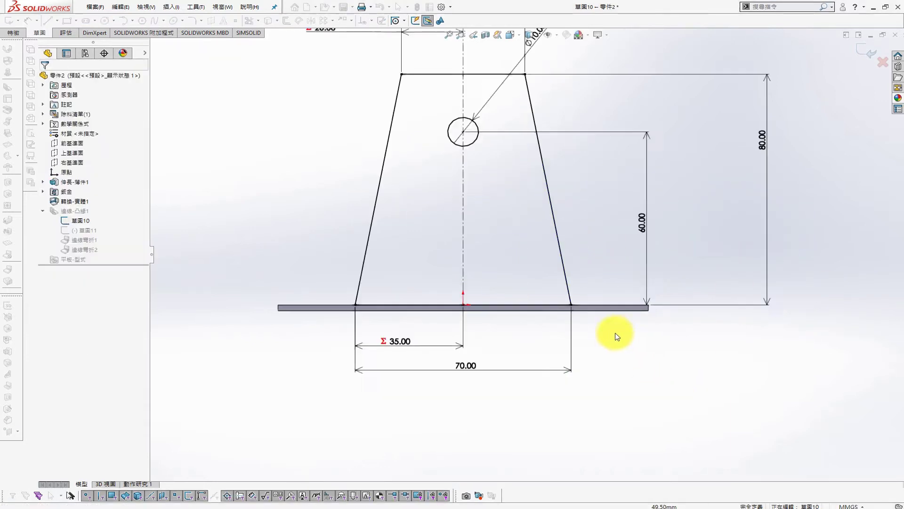
middle_drag(620, 333, 611, 379)
key(ctrl+8)
- Round both top corners with R10 sketch fillets and exit the sketch
key(s)
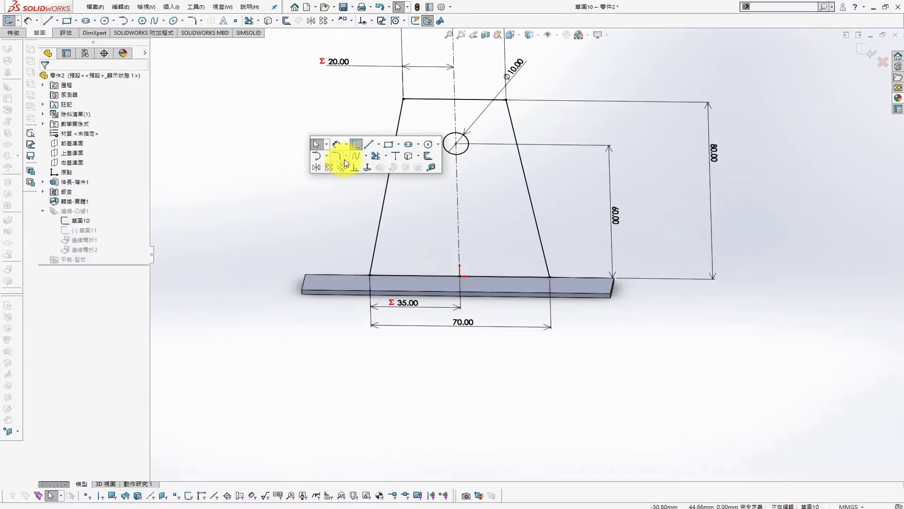
click(348, 166)
click(403, 99)
click(506, 99)
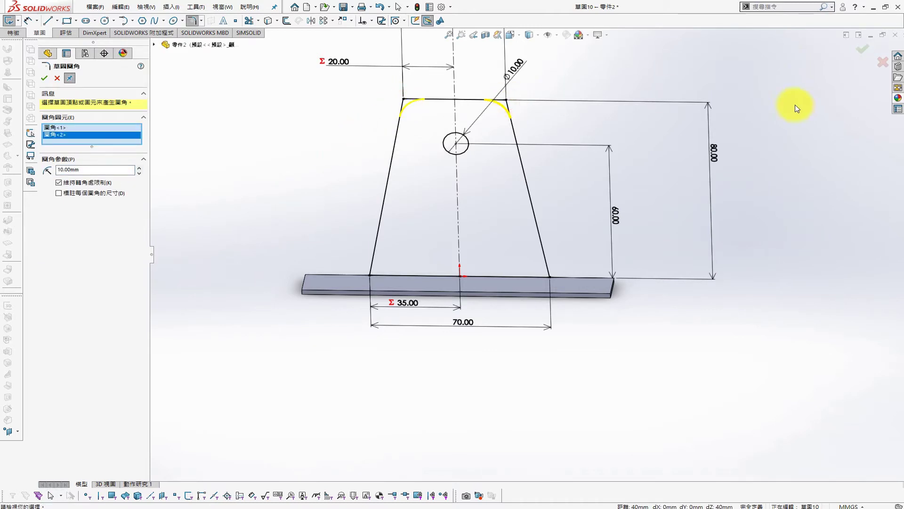
click(867, 54)
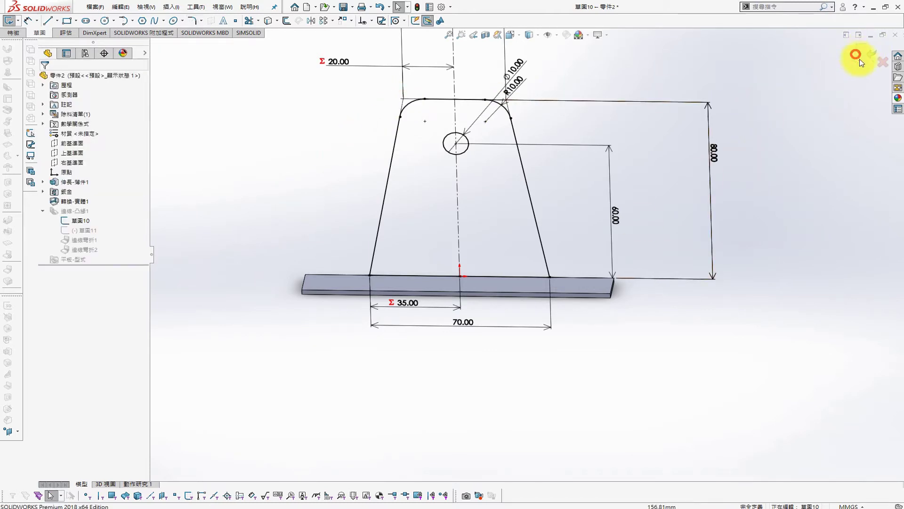
key(ctrl+b)
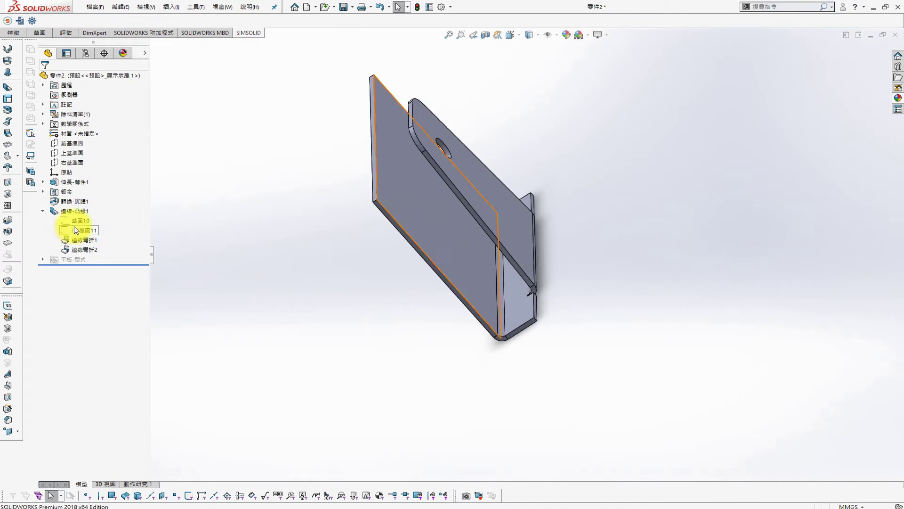
- Edit Sketch11 of the second flange and add a centreline
right_click(75, 230)
click(75, 202)
click(333, 225)
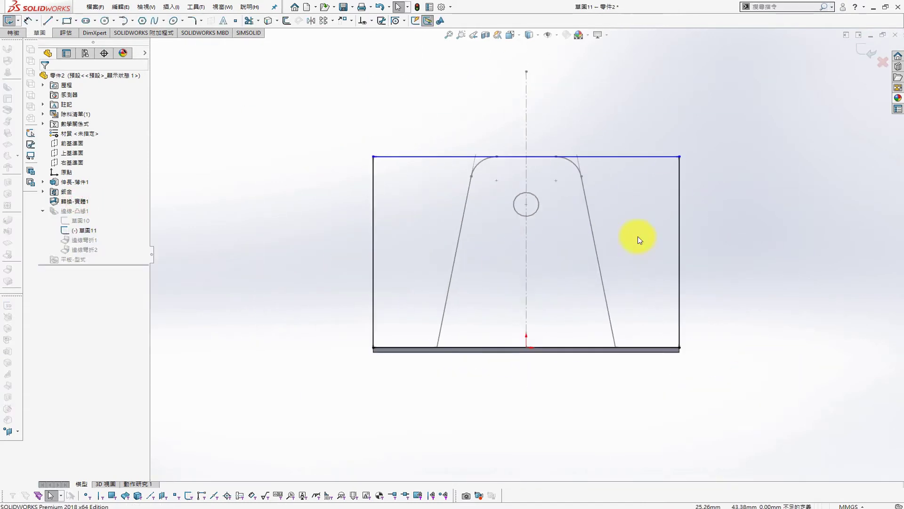
key(s)
click(690, 250)
click(680, 273)
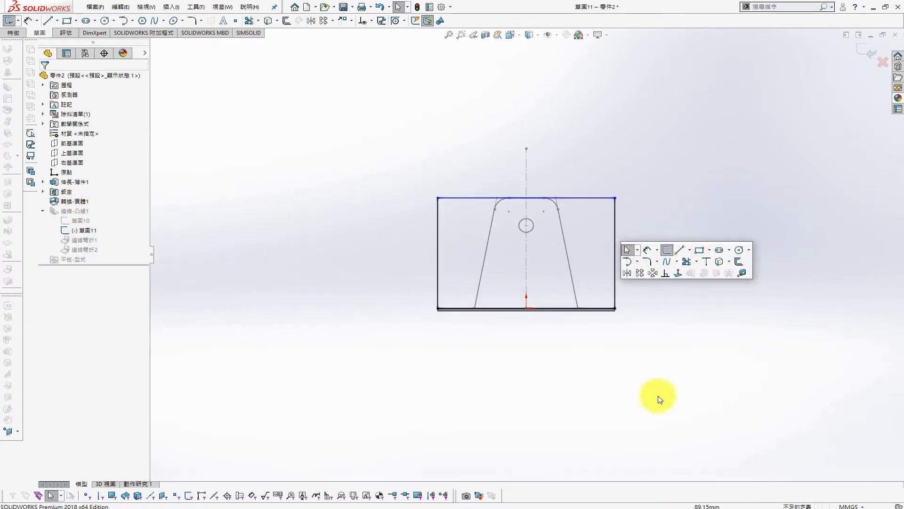
scroll(514, 252, down, 3)
- Convert the first tab's slanted lines, rounded corners and hole circle into this sketch
key(s)
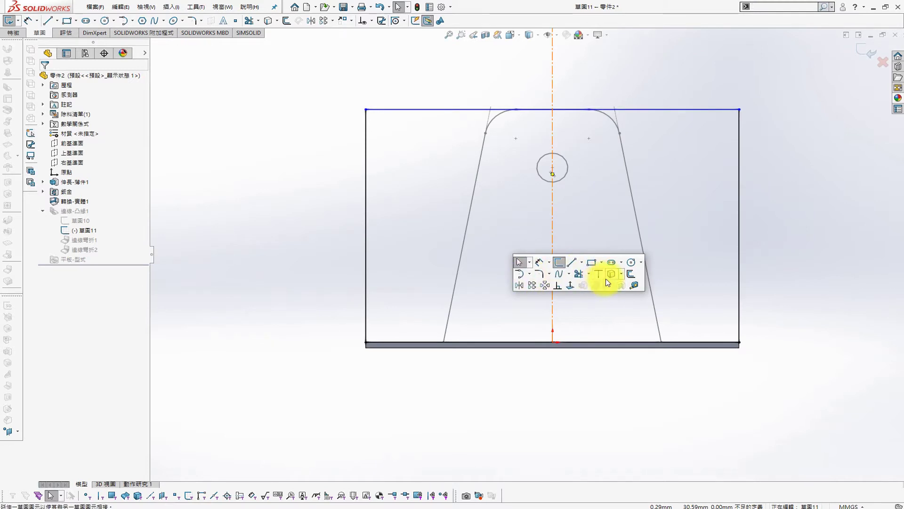
click(608, 275)
click(448, 323)
click(490, 123)
click(607, 116)
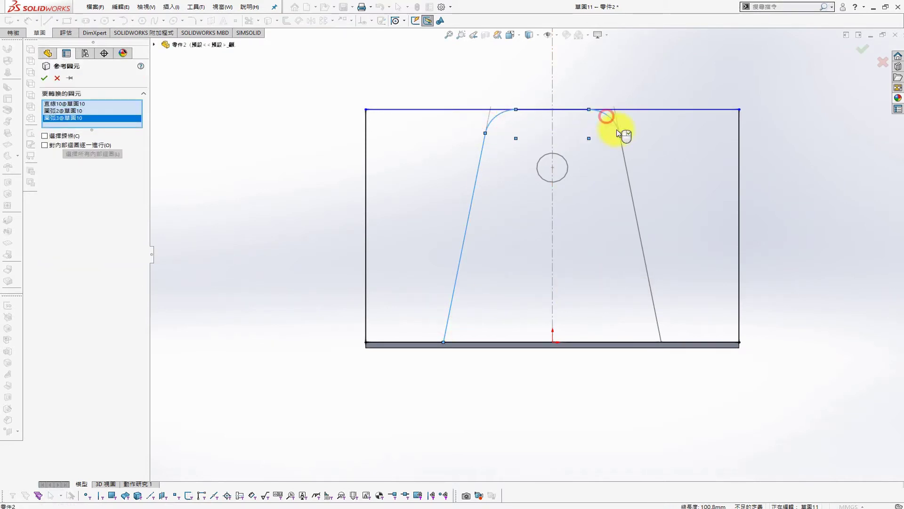
click(623, 154)
click(43, 78)
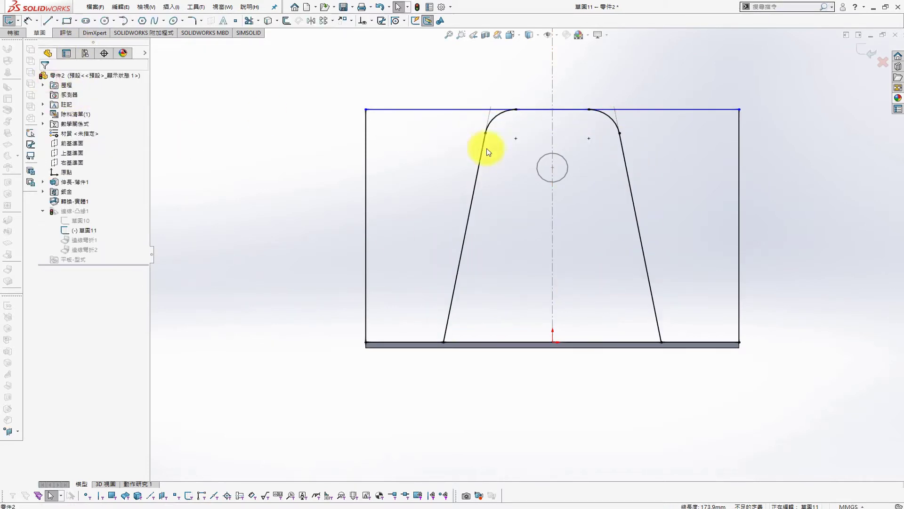
key(s)
click(495, 146)
click(567, 163)
click(44, 78)
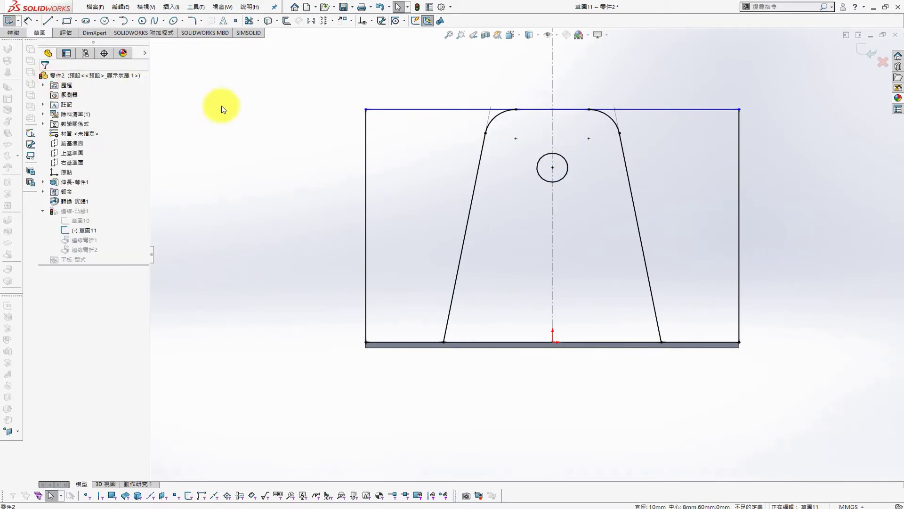
- Power-trim away the leftover rectangle lines and exit the sketch
key(s)
click(292, 126)
drag(451, 84, 345, 216)
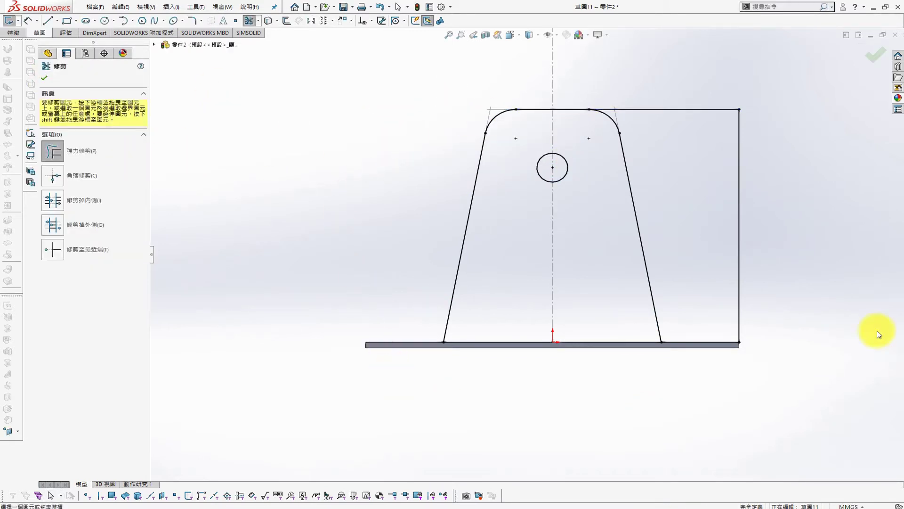
click(868, 58)
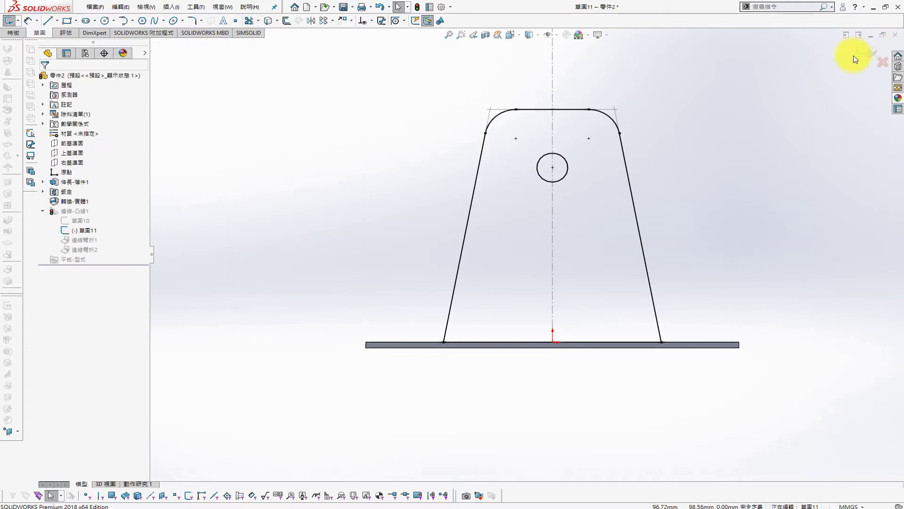
- Give the whole part a blue appearance
right_click(94, 77)
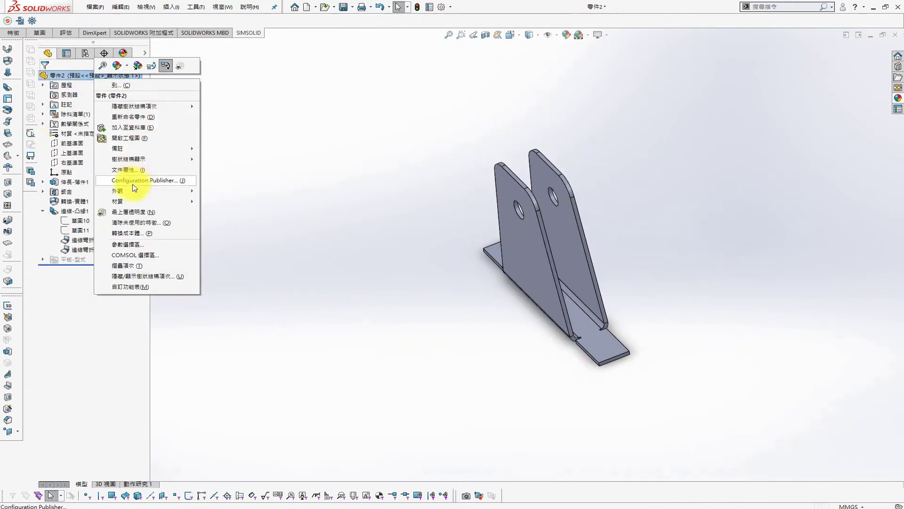
click(214, 188)
click(118, 299)
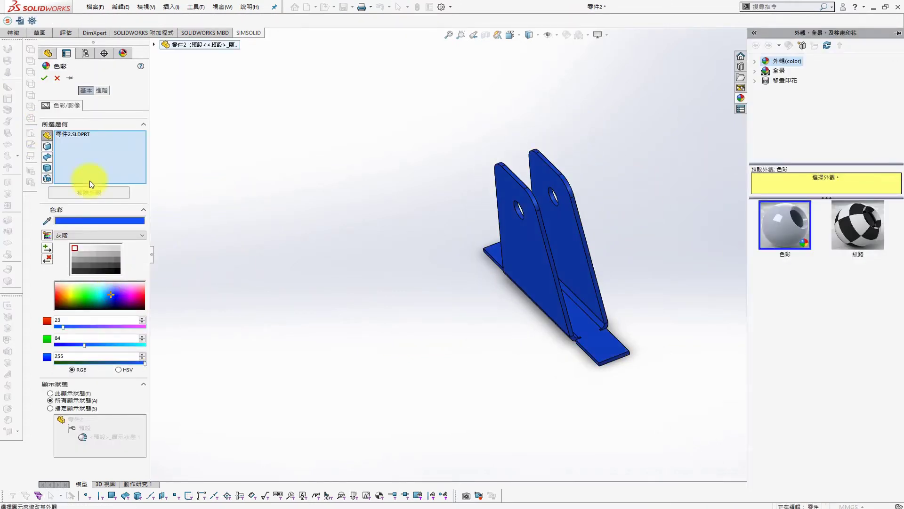
click(45, 78)
- Save the part as 'fixed wheel bracket' and begin a new assembly document
key(ctrl+s)
text(fixed wheel bracket)
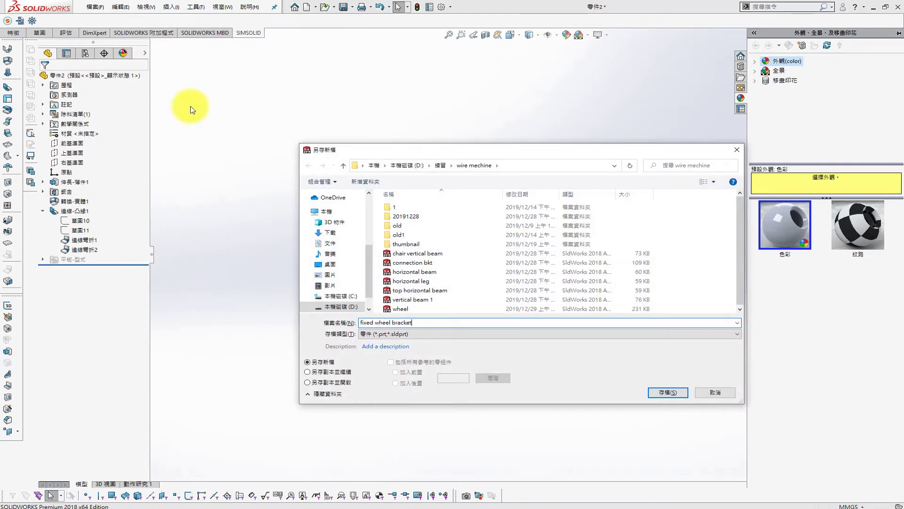
key(Return)
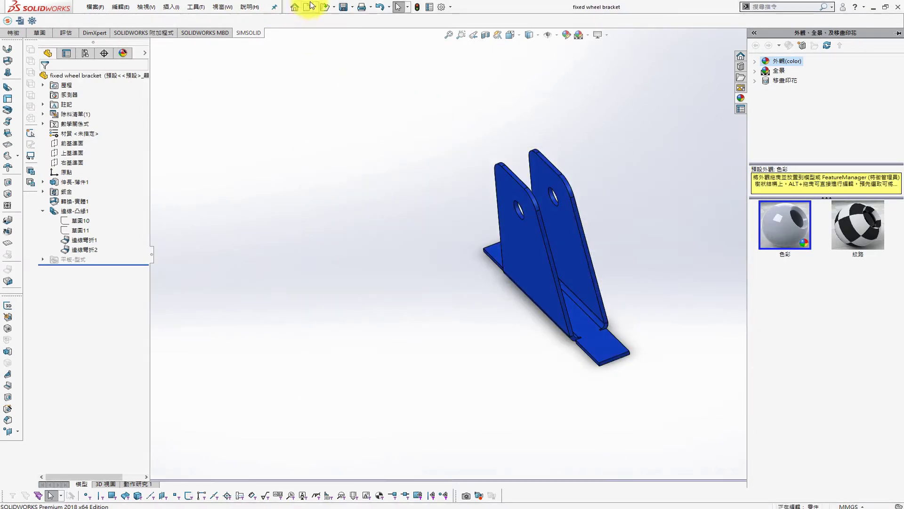
click(306, 7)
click(223, 165)
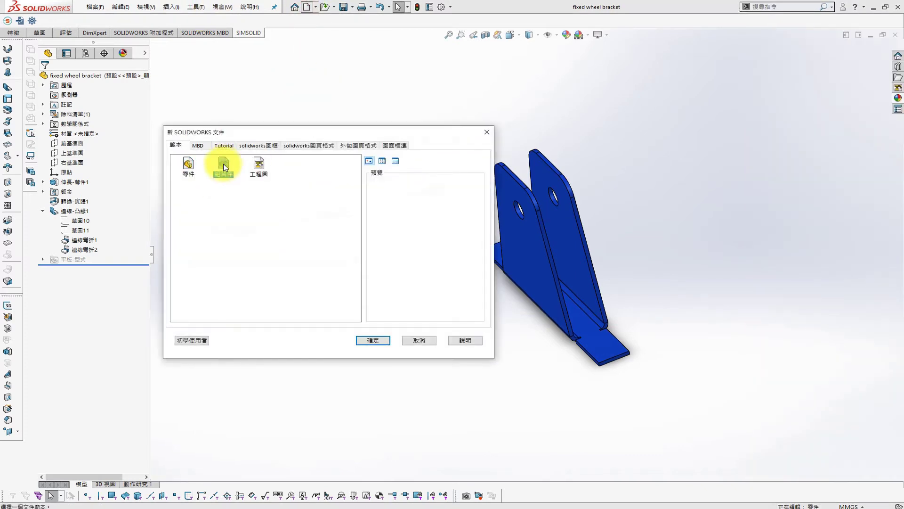
- Sketch two circles on the bracket's base face, one near each end
click(401, 343)
click(603, 348)
click(648, 329)
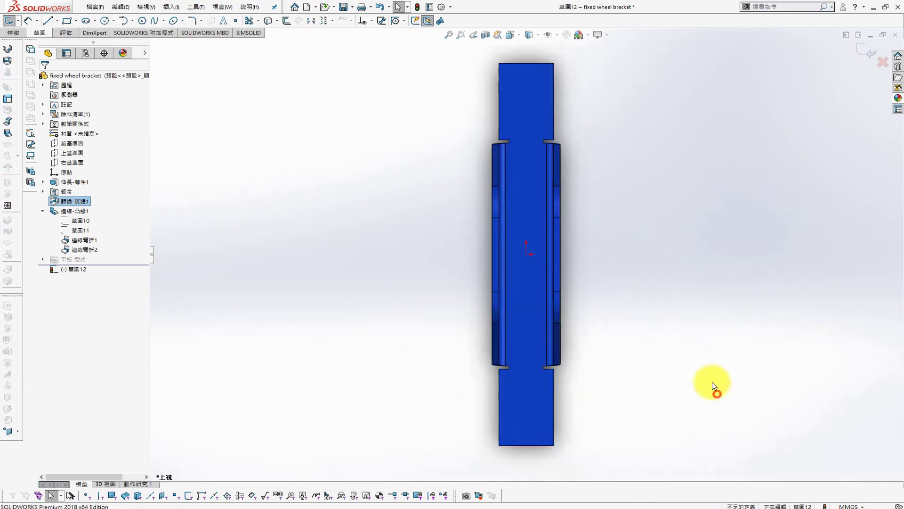
key(s)
click(750, 232)
click(526, 120)
click(538, 130)
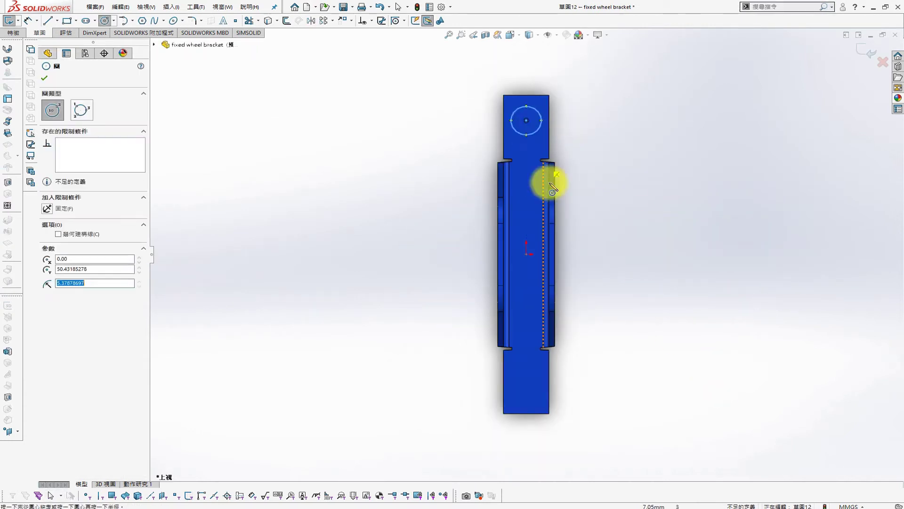
click(526, 386)
click(536, 405)
- Make the two circles equal and align their centres with the origin
key(s)
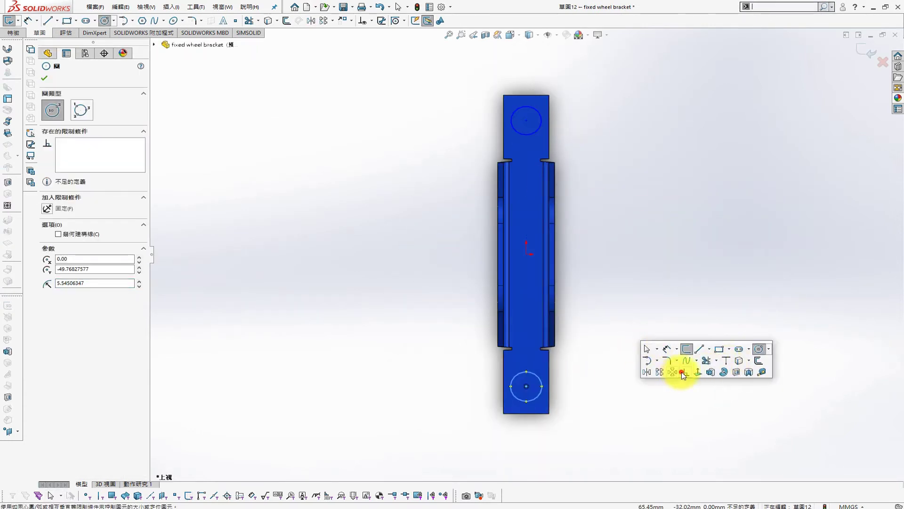
click(682, 372)
click(529, 133)
click(47, 260)
click(44, 77)
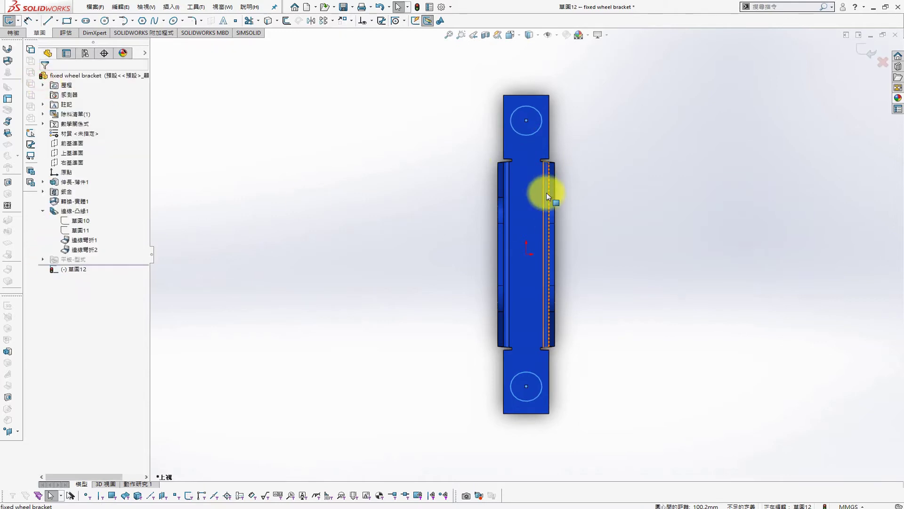
click(526, 120)
ctrl+click(526, 254)
click(526, 386)
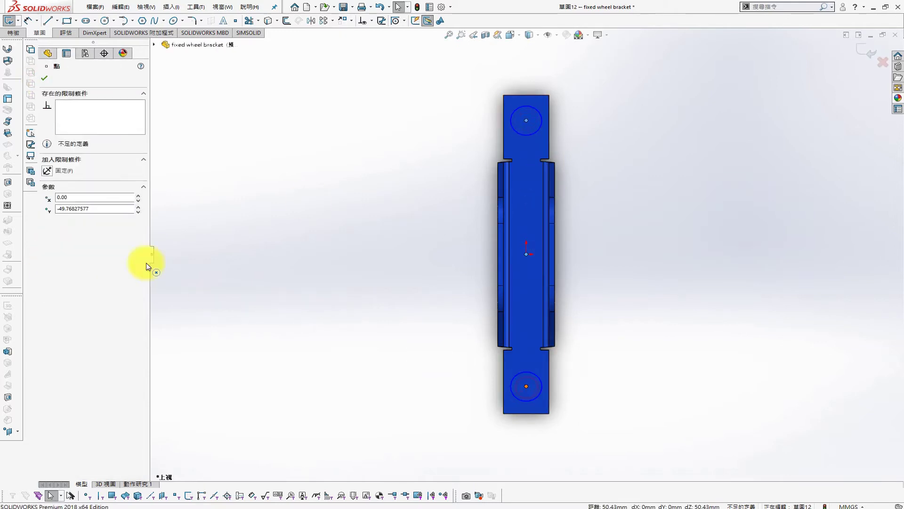
key(Escape)
- Dimension the holes at Ø10.5 mm and 100 mm apart
right_drag(337, 102, 337, 77)
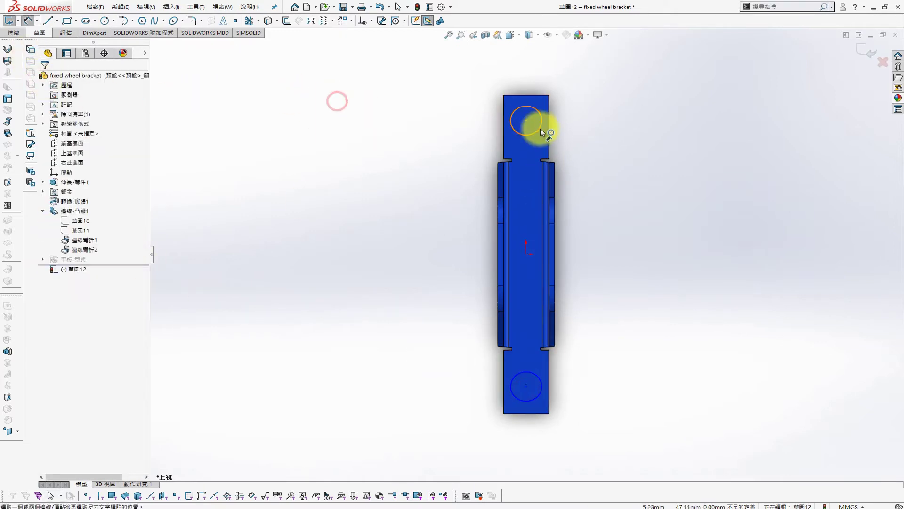
click(540, 129)
click(593, 77)
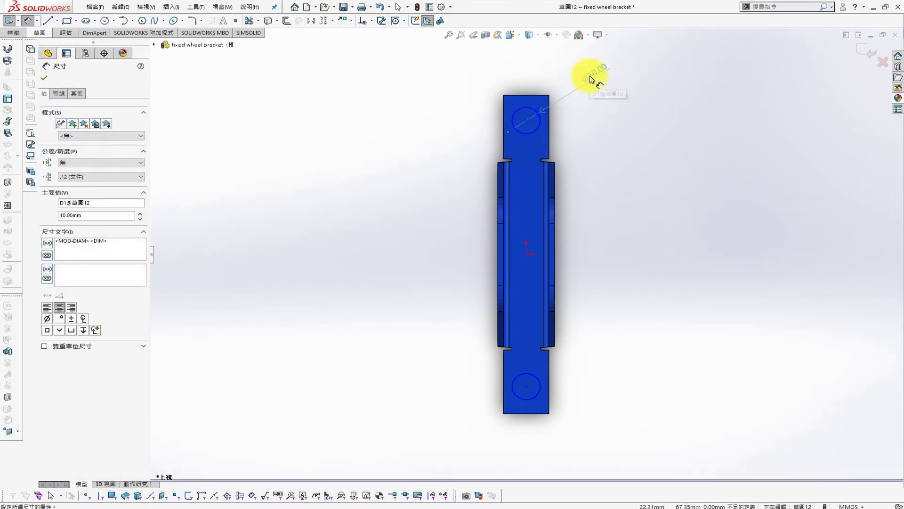
text(10.5)
key(Return)
key(Escape)
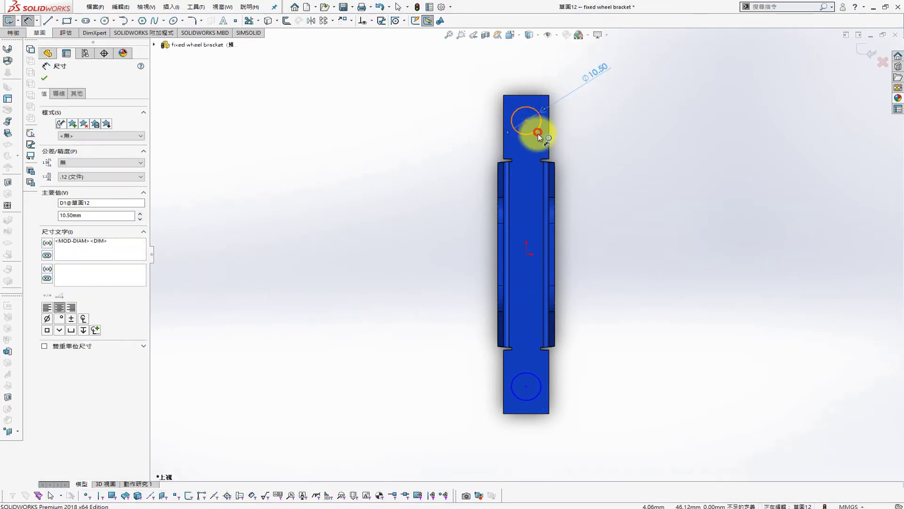
click(538, 134)
click(538, 382)
click(678, 267)
text(100)
key(Return)
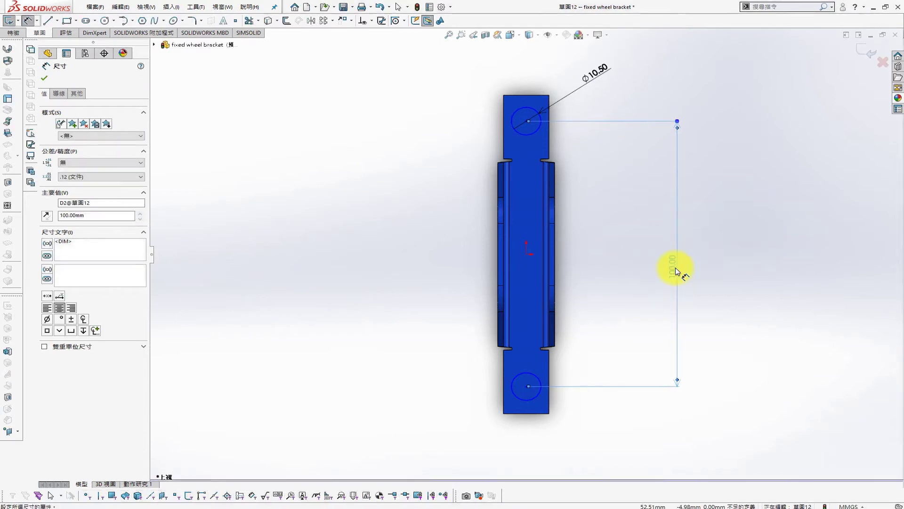
- Set the origin-to-hole distance to half the 100 mm spacing via an equation
click(530, 137)
click(524, 254)
click(409, 190)
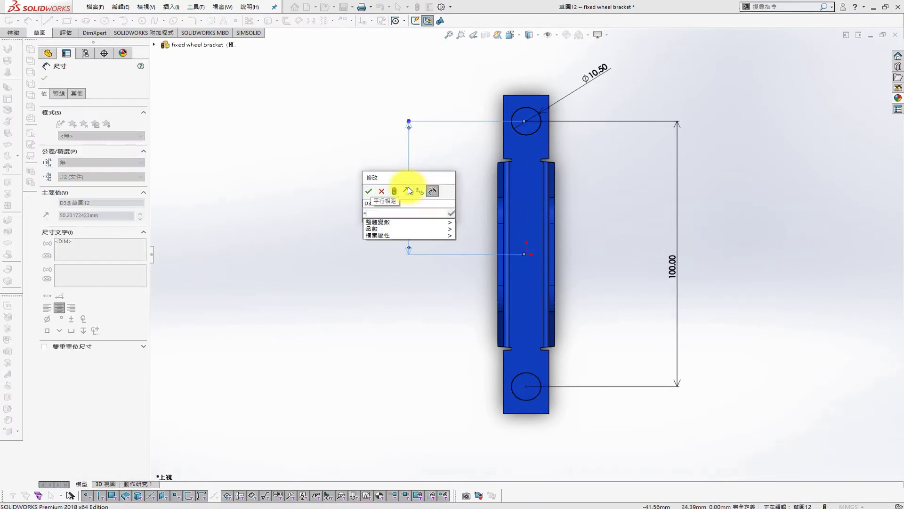
text(=)
click(672, 269)
text(/2)
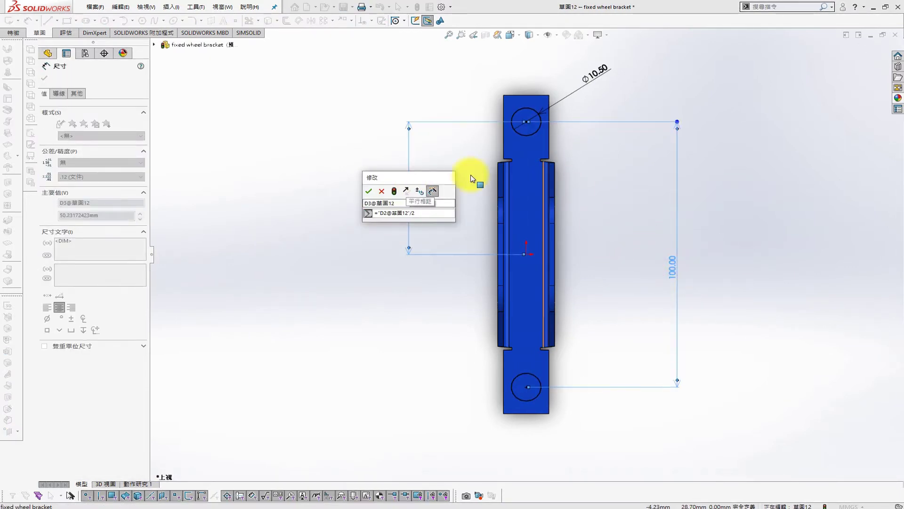
key(Return)
key(Escape)
- Extrude-cut the two holes Through All
key(s)
click(731, 210)
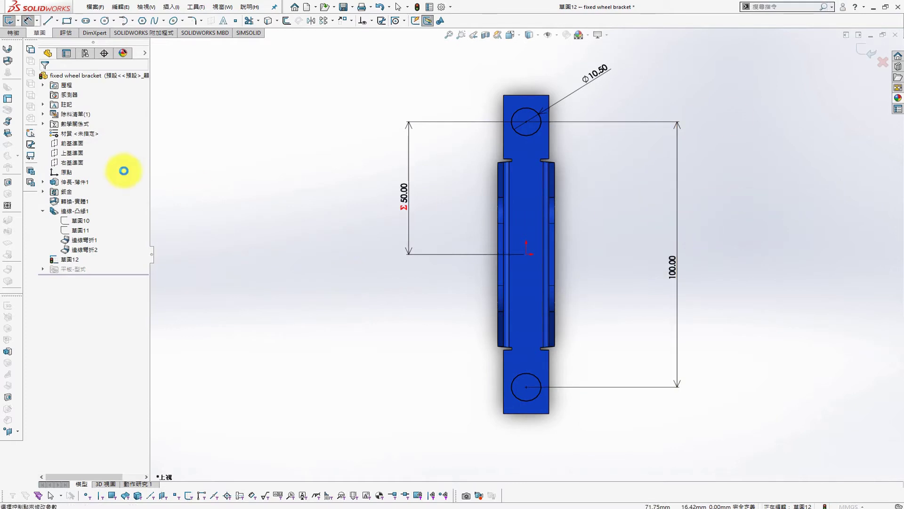
click(84, 132)
click(84, 148)
- Start a 2 mm fillet and select the first two tab corner edges
right_click(579, 148)
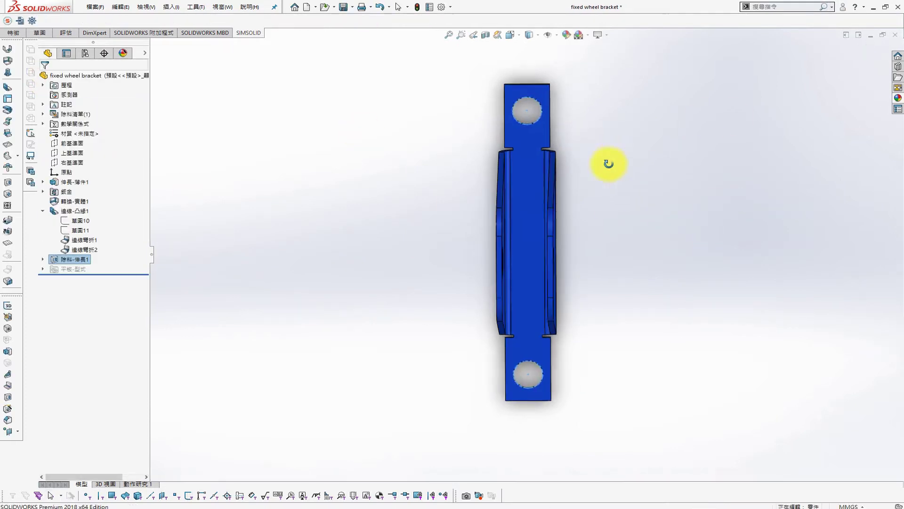
key(s)
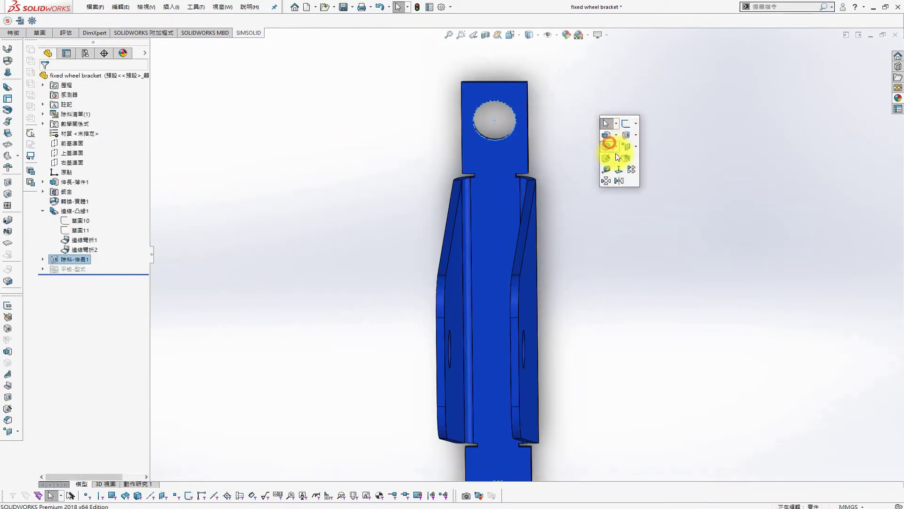
click(608, 144)
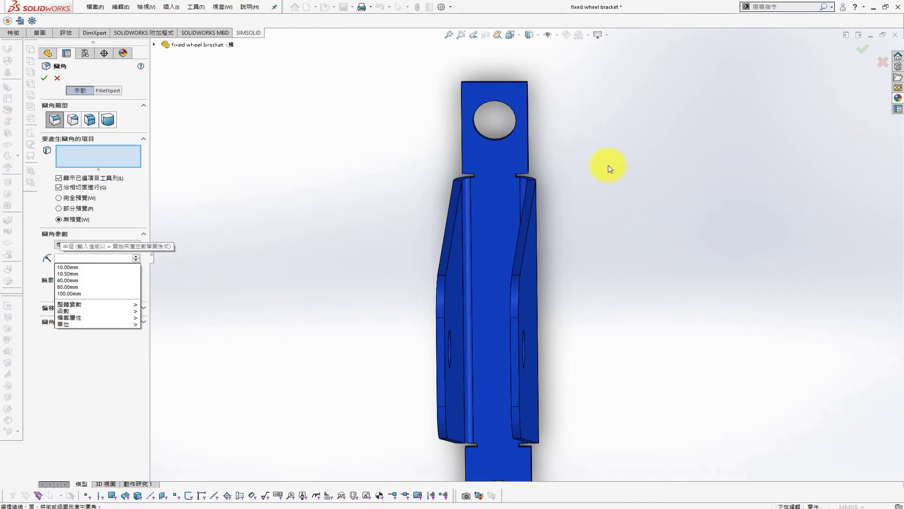
key(Return)
mouse_move(608, 165)
middle_down()
mouse_move(495, 158)
mouse_move(542, 117)
middle_up()
click(541, 117)
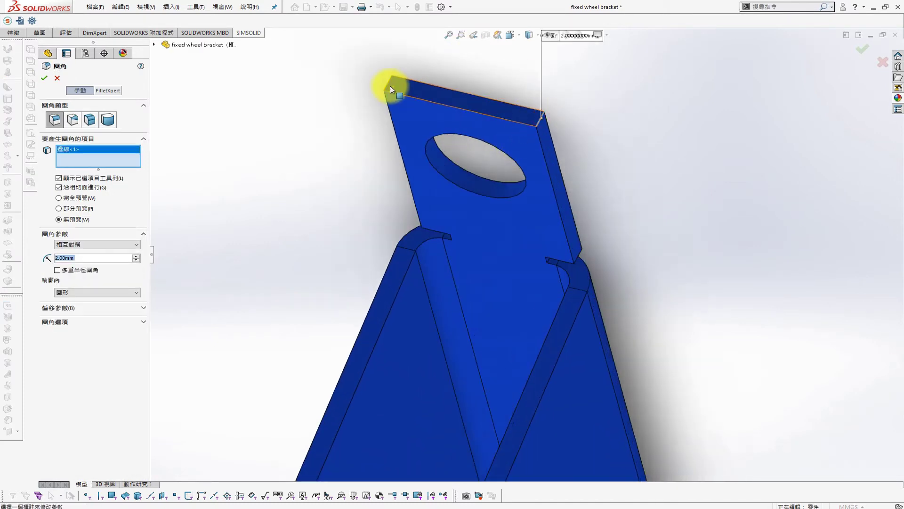
click(390, 85)
- Add the remaining two tab corner edges and apply the fillet
middle_drag(524, 207, 575, 373)
scroll(516, 342, down, 5)
click(518, 345)
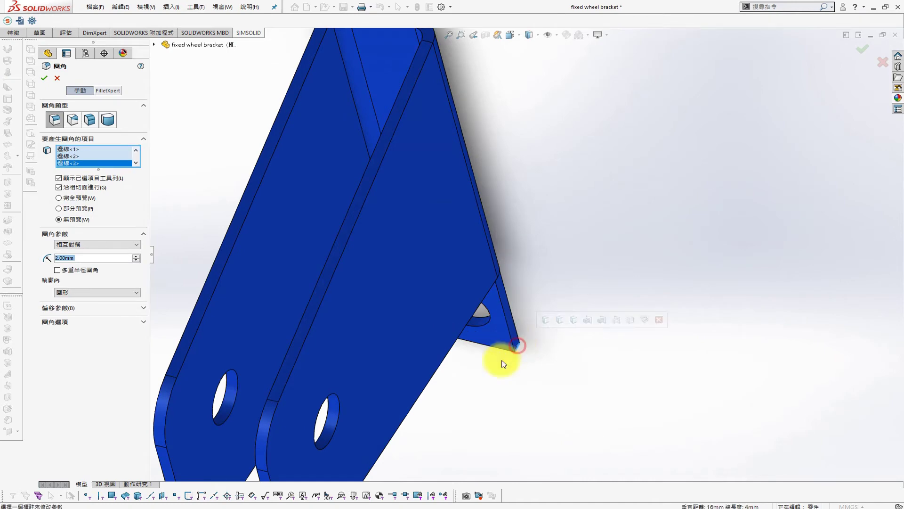
scroll(277, 379, up, 5)
middle_drag(277, 380, 289, 384)
scroll(310, 348, down, 5)
click(309, 349)
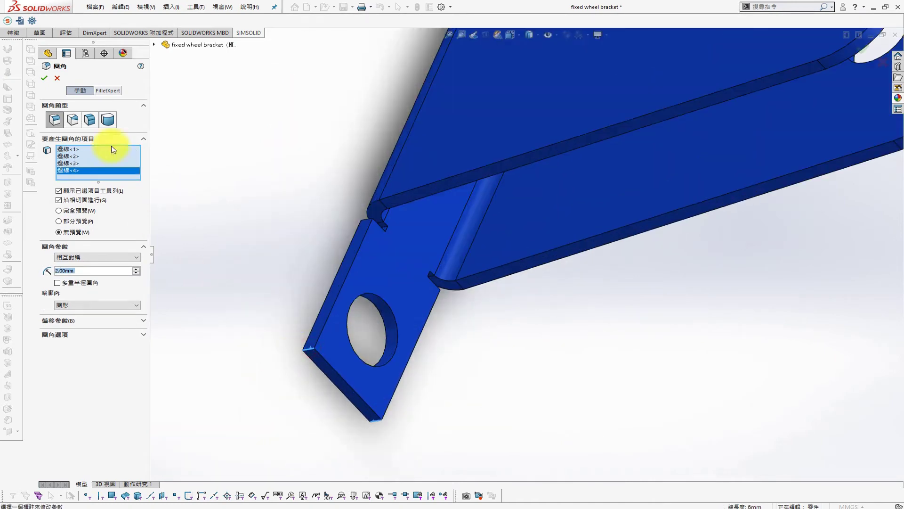
click(45, 78)
scroll(513, 334, up, 5)
scroll(510, 332, up, 2)
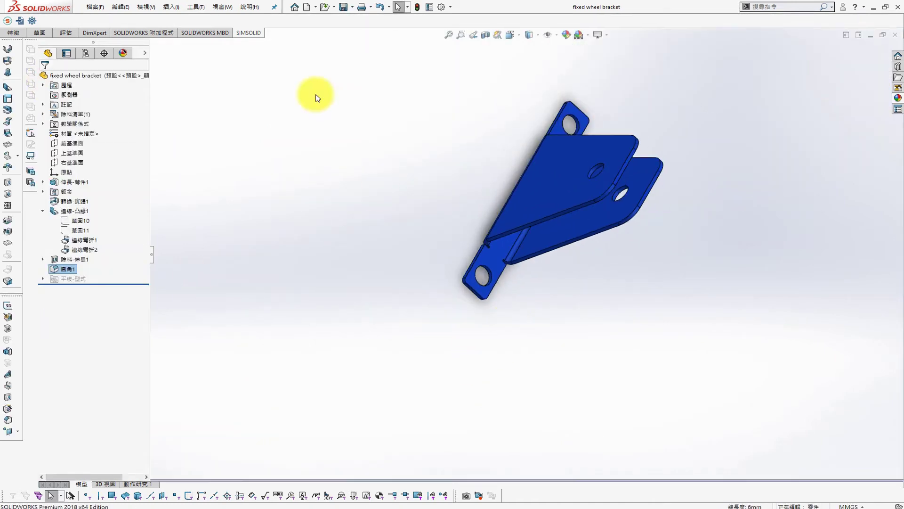
- Create a new assembly with the fixed wheel bracket placed at the origin and set to Float
click(210, 6)
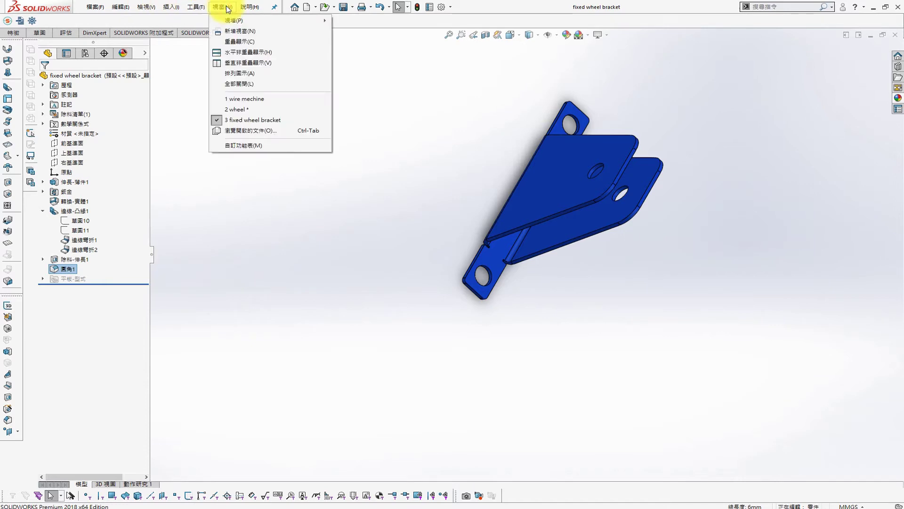
click(306, 6)
click(223, 165)
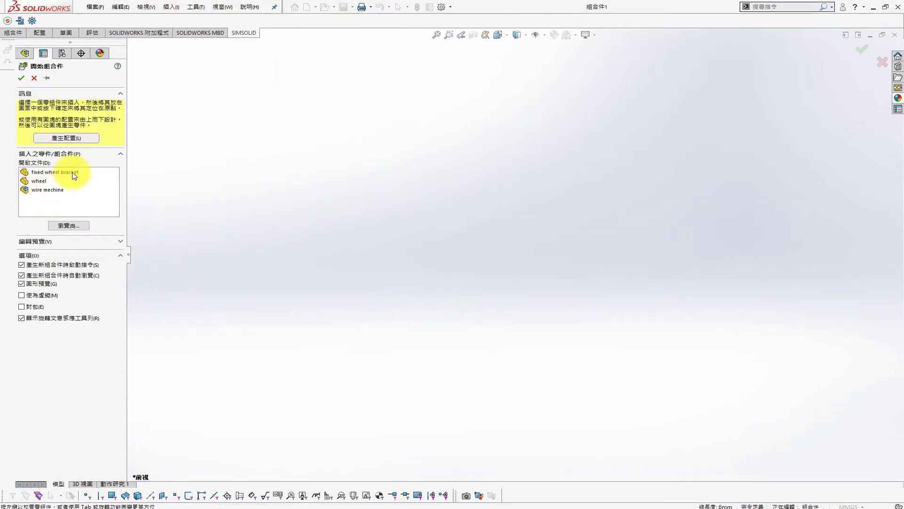
click(74, 176)
click(494, 202)
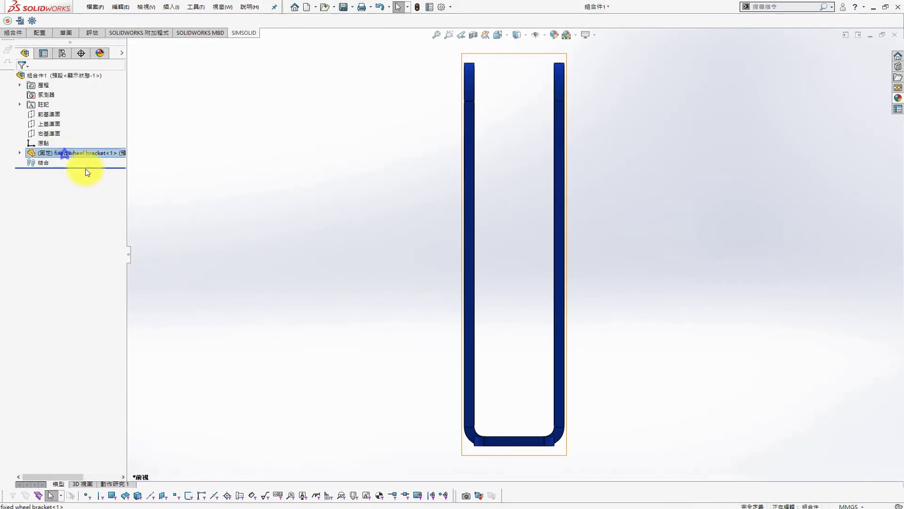
right_click(70, 153)
click(101, 253)
- Mate the bracket's front, top and right planes coincident with the assembly's planes
click(19, 152)
click(49, 114)
ctrl+click(63, 222)
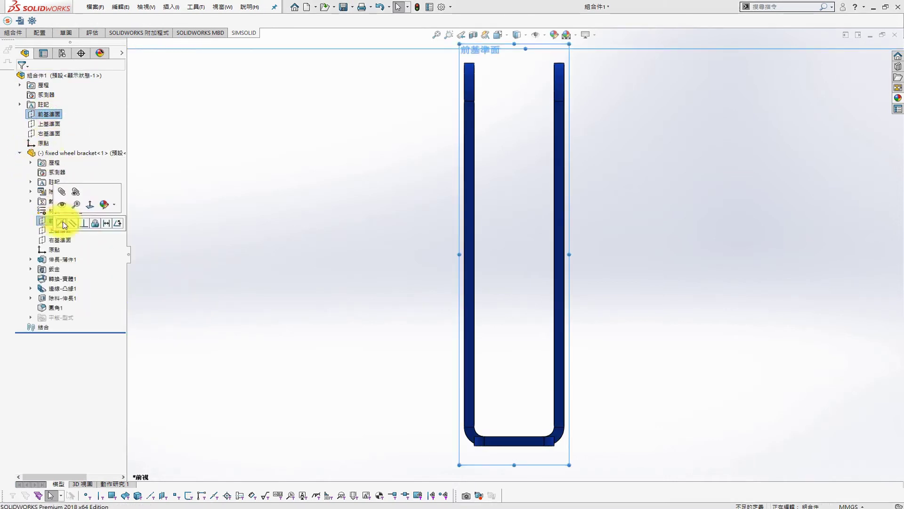
click(49, 123)
ctrl+click(60, 240)
click(63, 243)
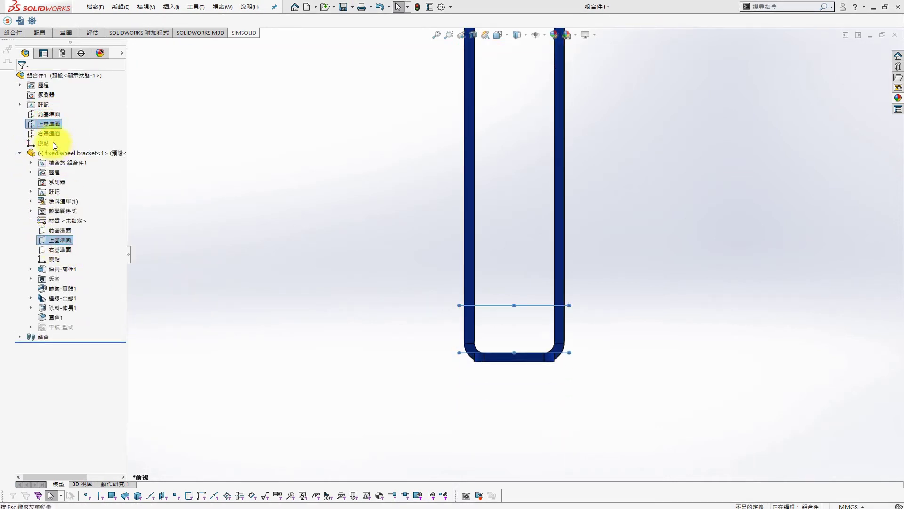
click(49, 134)
ctrl+click(59, 250)
mouse_move(586, 213)
middle_down()
mouse_move(559, 316)
mouse_move(279, 115)
middle_up()
key(s)
click(312, 155)
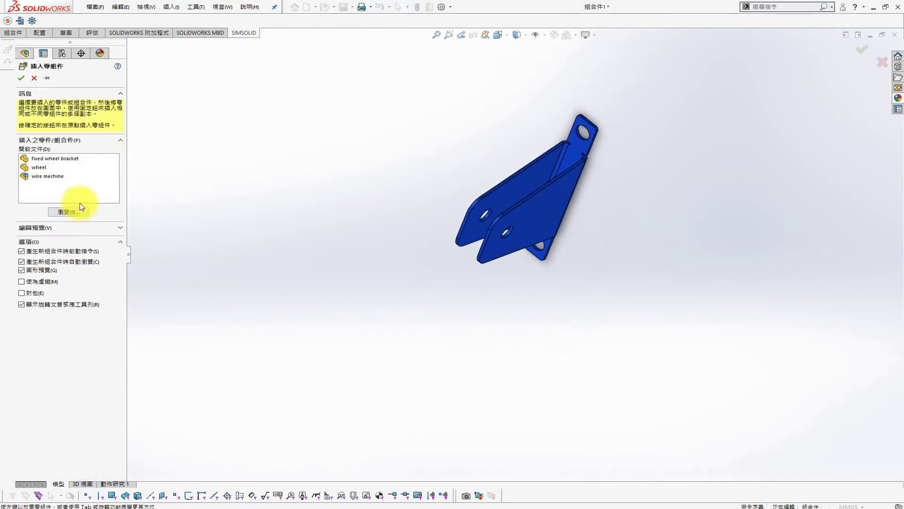
- Place the wheel part, then drag a JIS radial ball bearing from Toolbox into the assembly
click(49, 168)
click(260, 151)
click(900, 70)
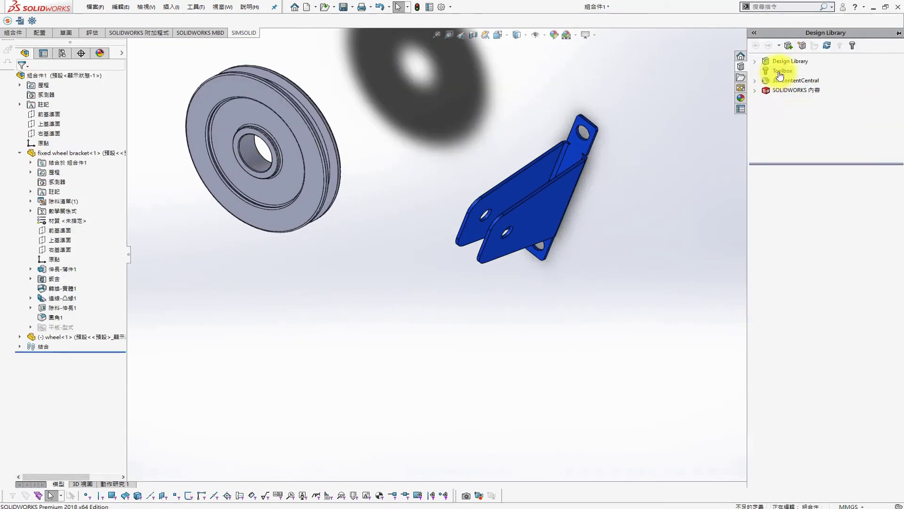
click(782, 71)
click(823, 268)
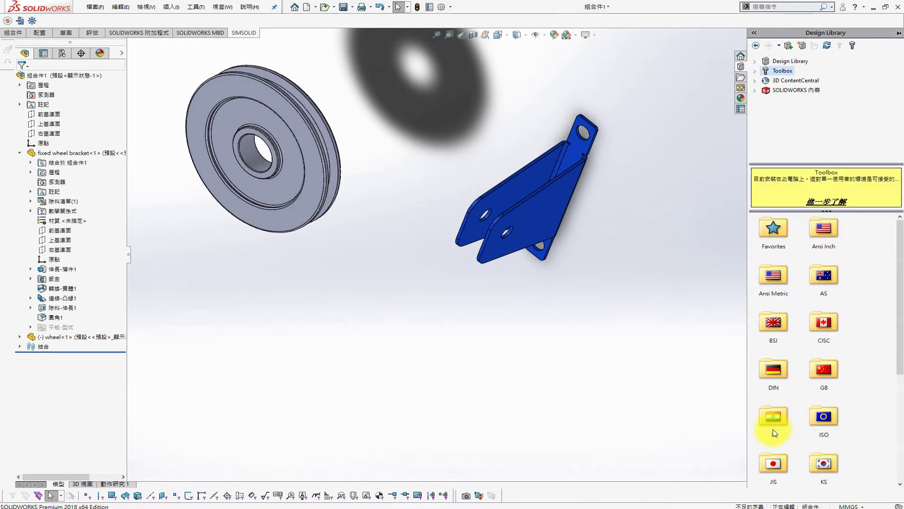
double_click(773, 467)
double_click(783, 255)
double_click(773, 228)
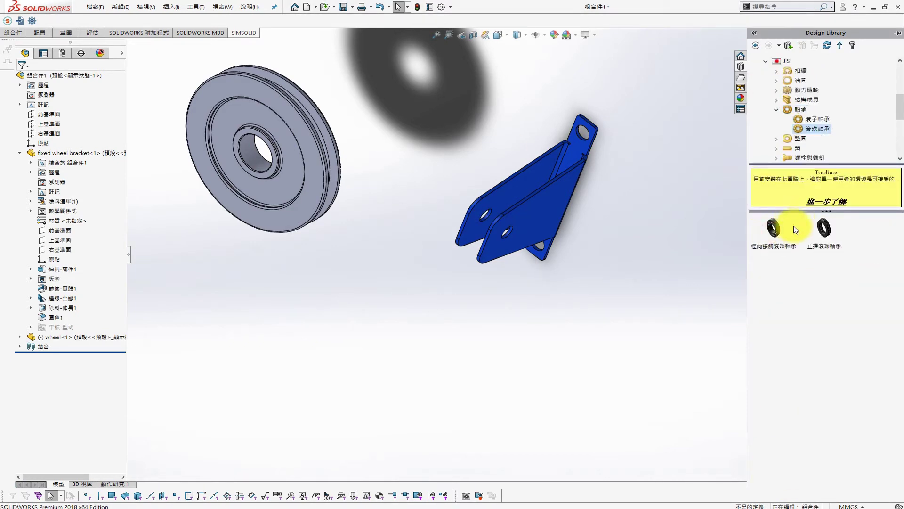
click(776, 233)
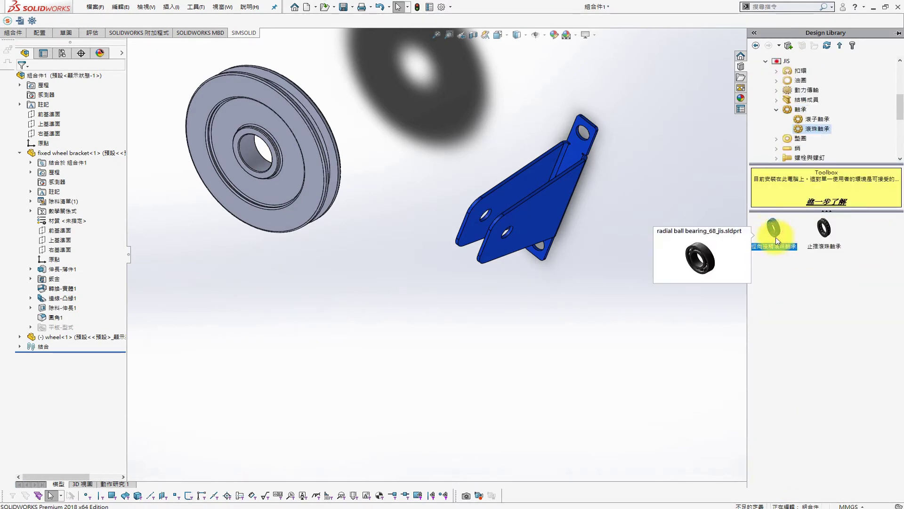
drag(776, 233, 406, 338)
click(400, 290)
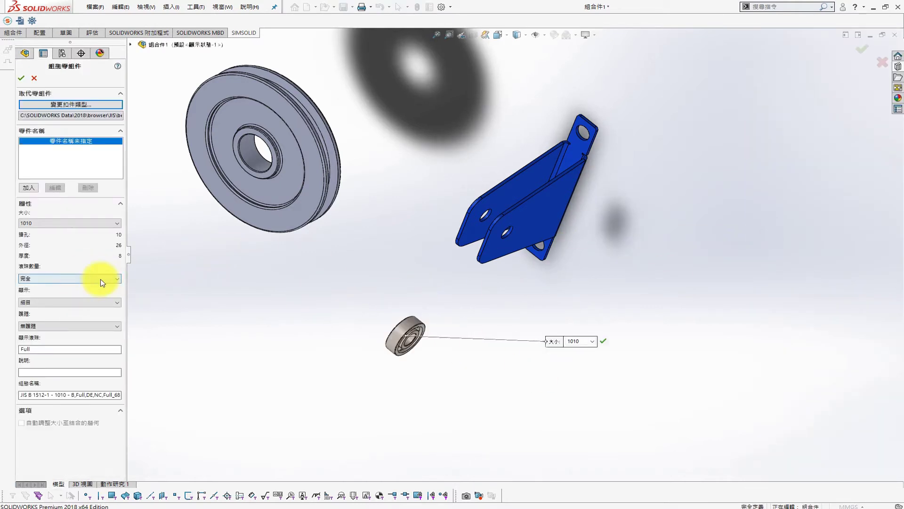
- Confirm bearing size 1010 and mate its outer ring concentric with the wheel's centre bore
key(Return)
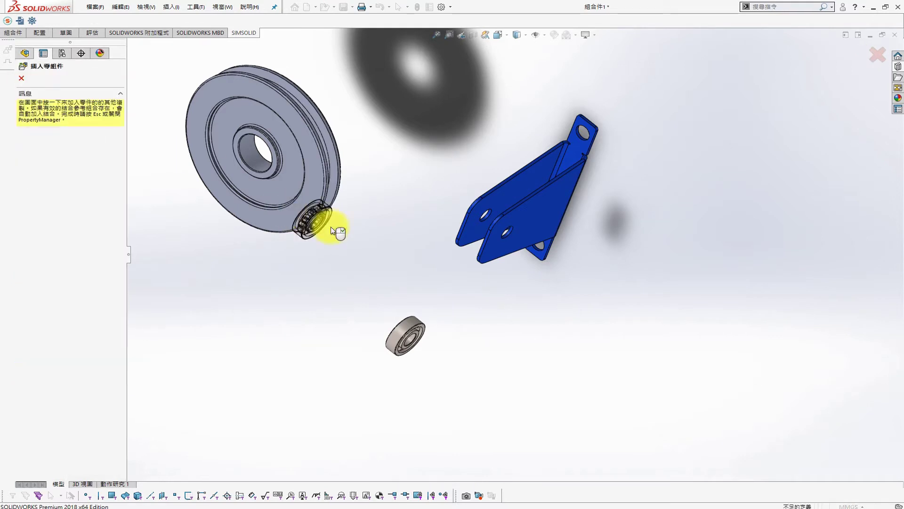
key(Escape)
click(400, 333)
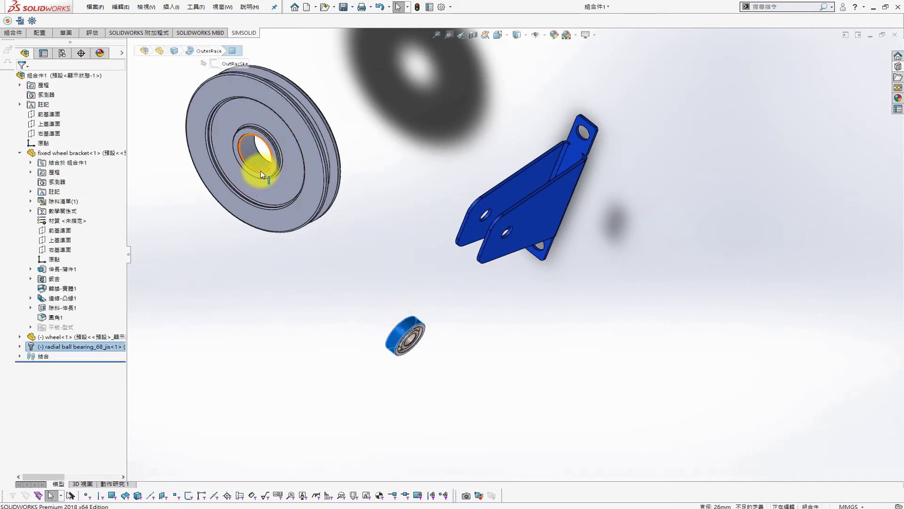
ctrl+click(259, 167)
middle_drag(443, 244, 338, 226)
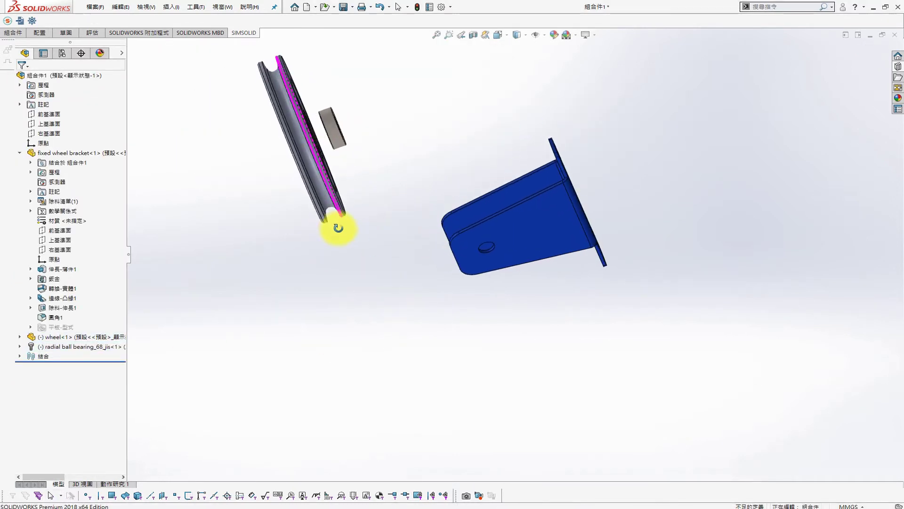
click(19, 346)
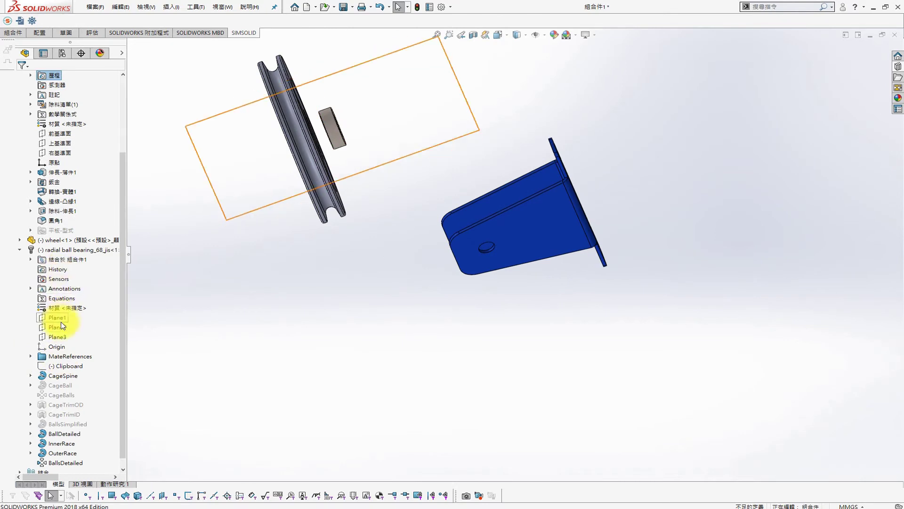
- Align the bearing's Plane3 with the wheel's plane so it sits inside the hub
click(57, 337)
click(19, 240)
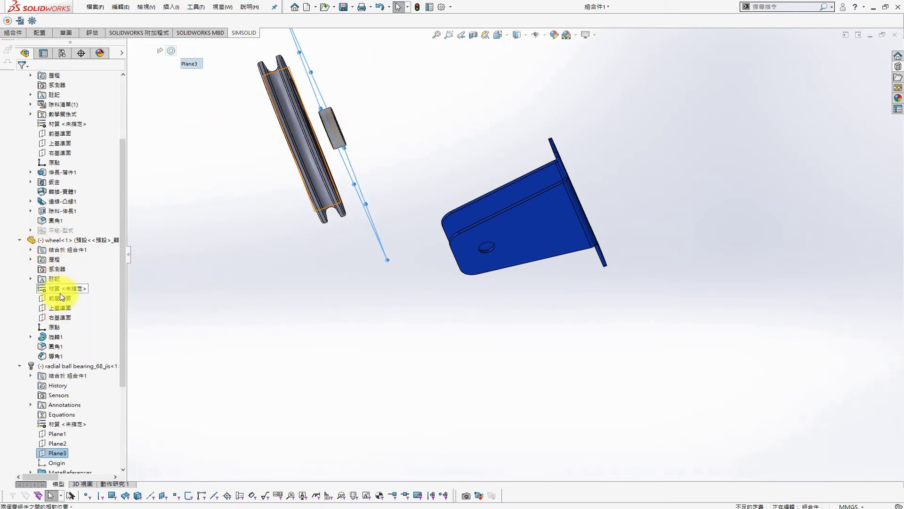
ctrl+click(57, 307)
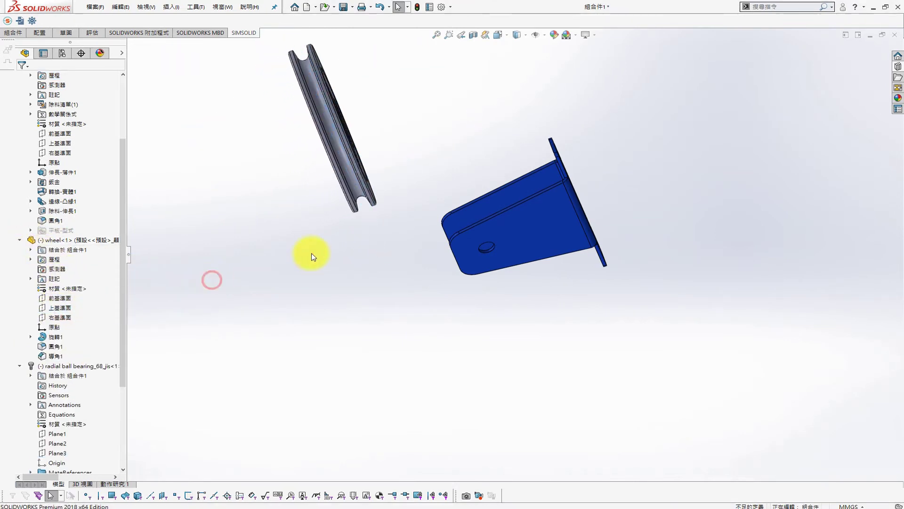
middle_drag(312, 252, 320, 148)
scroll(339, 156, down, 1)
scroll(400, 174, up, 3)
click(433, 186)
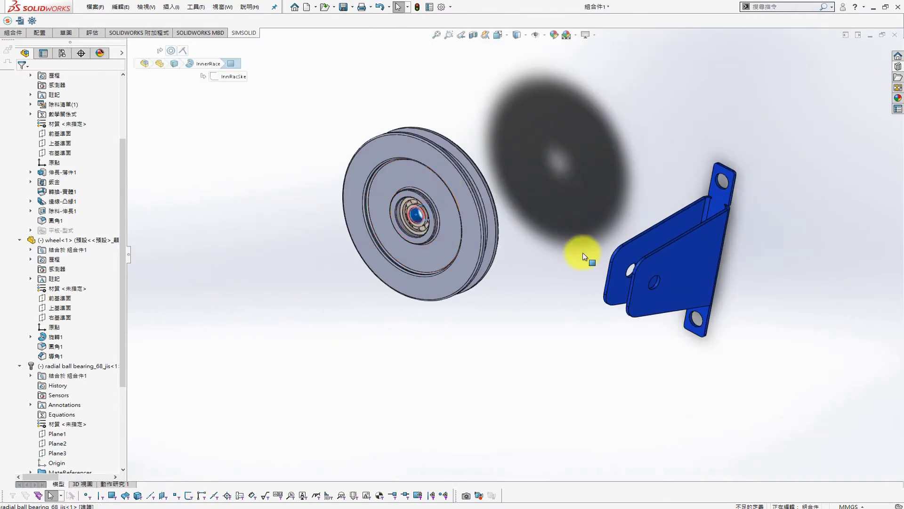
scroll(594, 282, down, 5)
scroll(595, 282, down, 2)
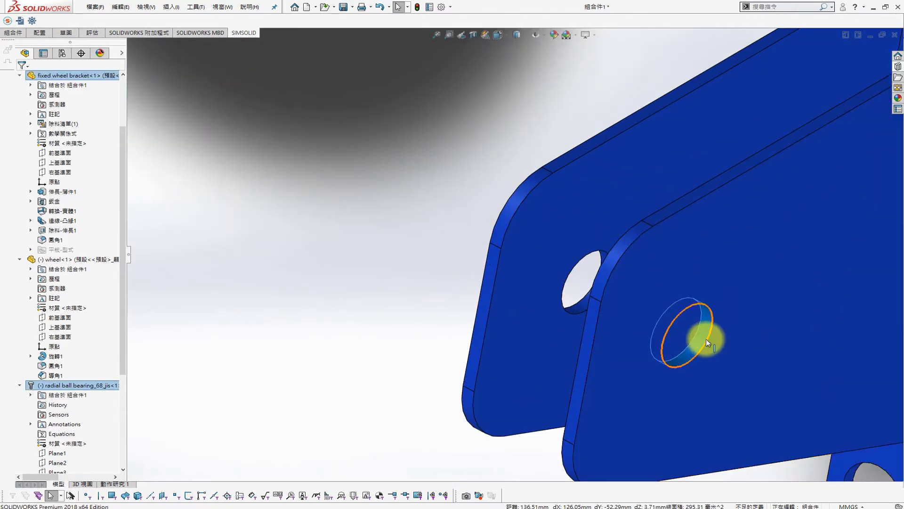
- Mate the bearing concentric with the bracket's axle hole
click(706, 338)
scroll(473, 213, up, 2)
click(473, 212)
click(586, 196)
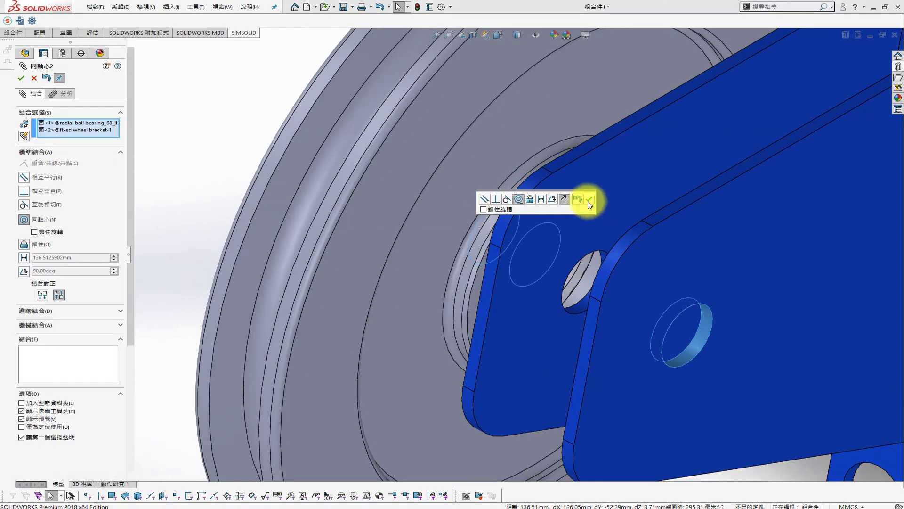
scroll(443, 228, up, 5)
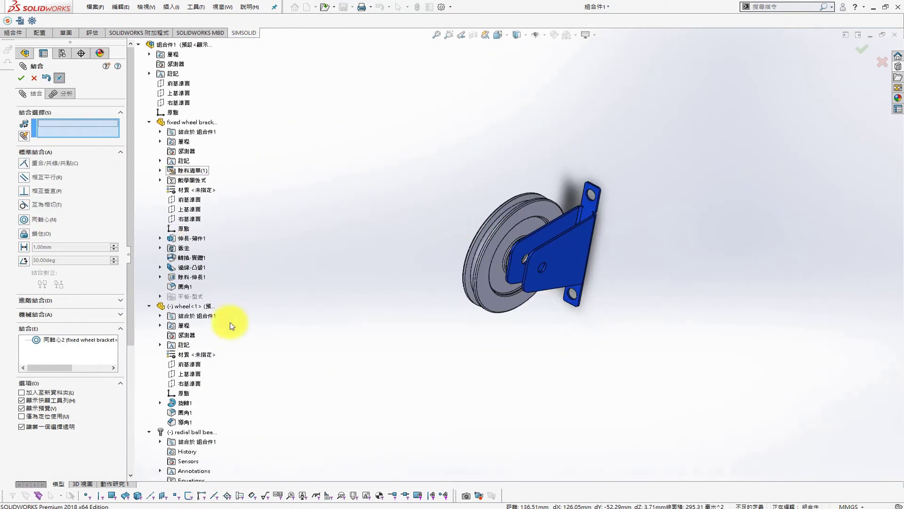
- Make the wheel's top plane coincident with the assembly's right plane, then view from the front
click(196, 374)
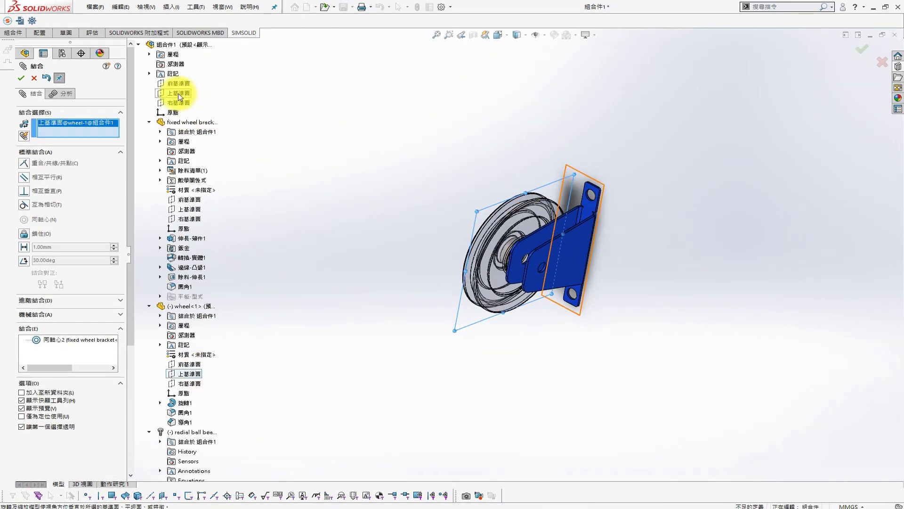
click(178, 105)
click(97, 56)
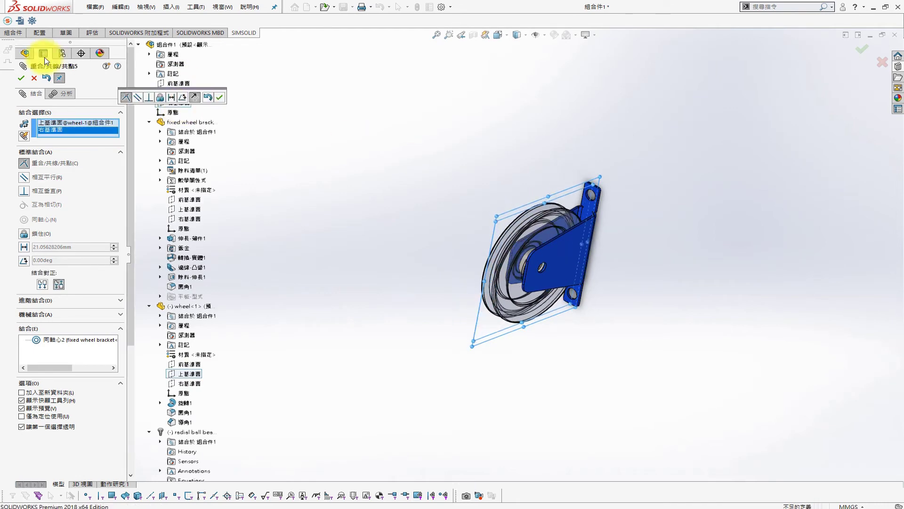
click(22, 80)
key(ctrl+1)
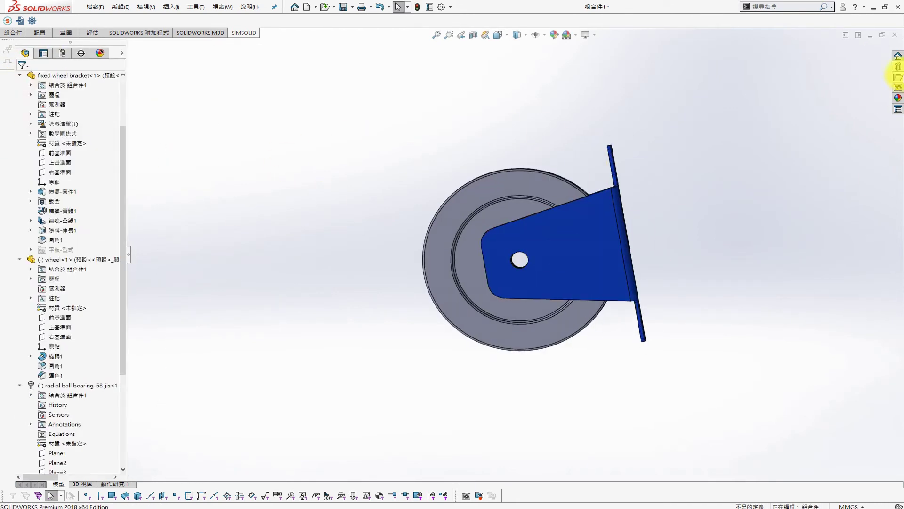
- Drag the JIS Type 2 fine-thread flanged hex bolt from Toolbox into the wheel's centre hole
click(898, 76)
click(795, 155)
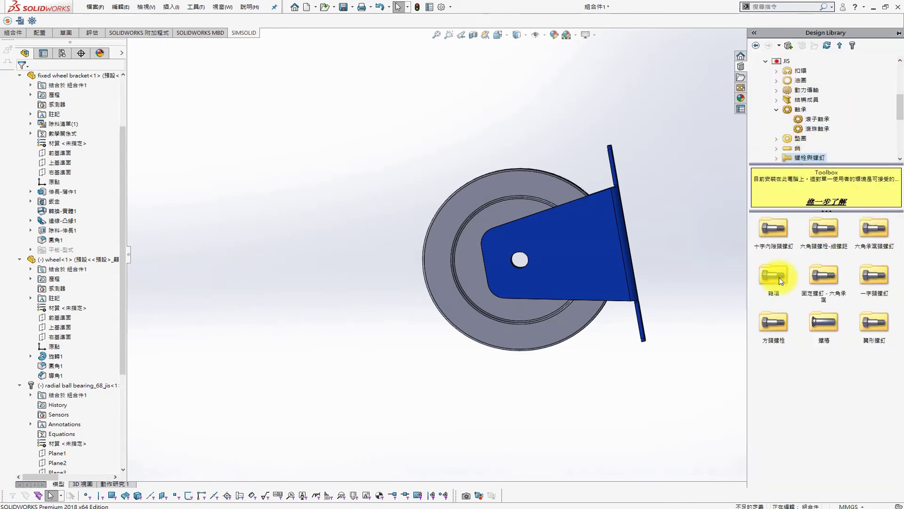
double_click(773, 280)
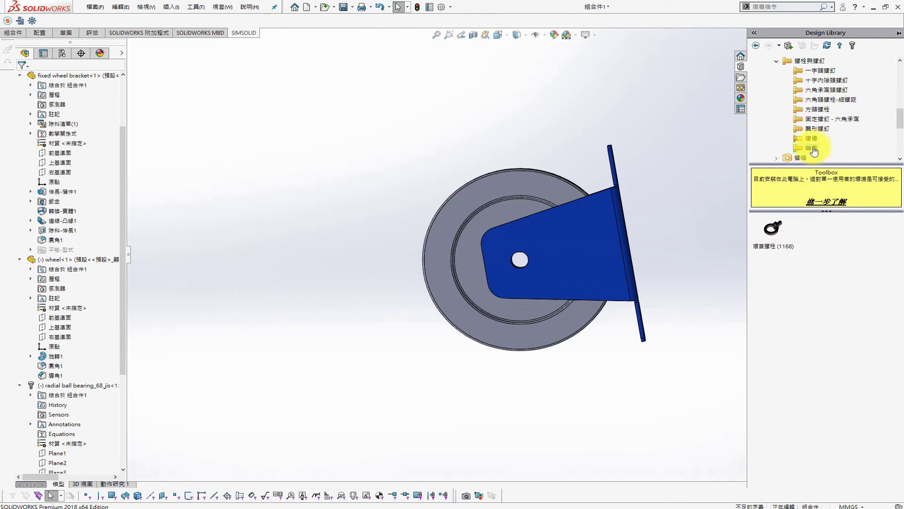
click(815, 100)
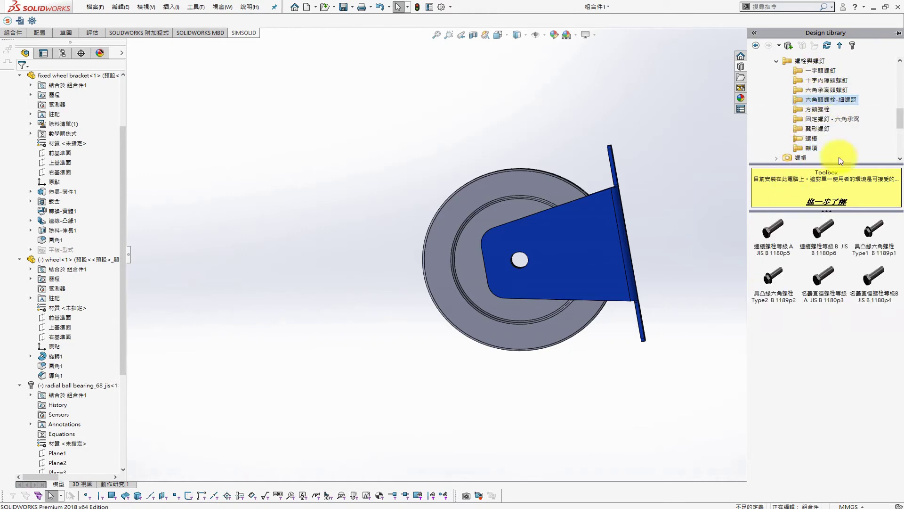
drag(775, 284, 525, 261)
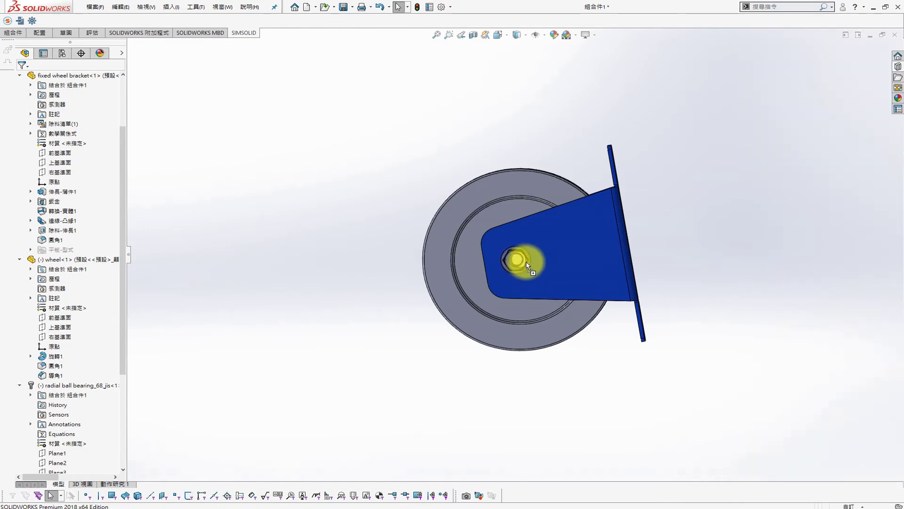
middle_drag(576, 276, 652, 217)
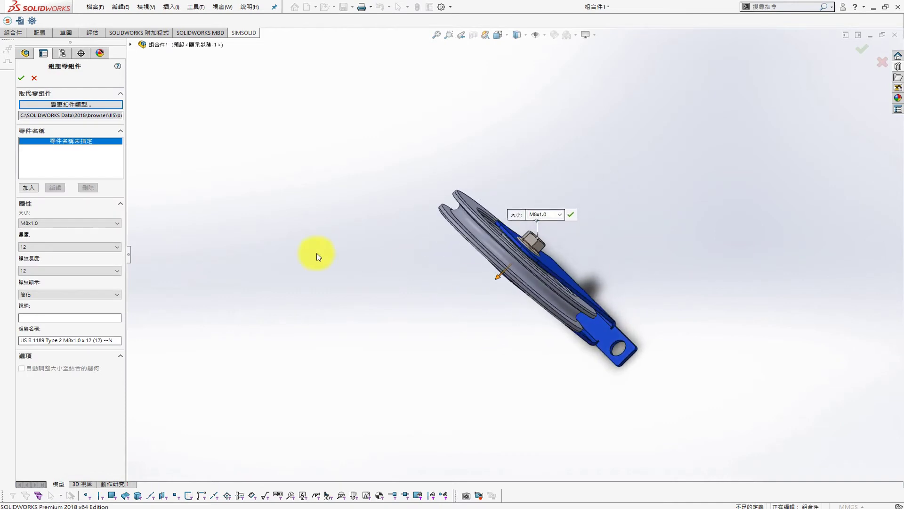
- Size the bolt M10x1.25 with a 30 mm length and insert it
click(49, 223)
click(55, 242)
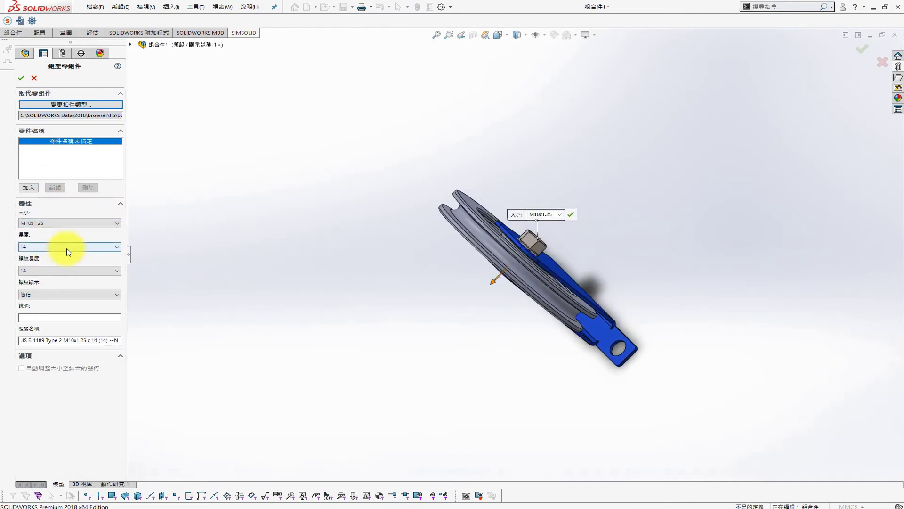
click(45, 279)
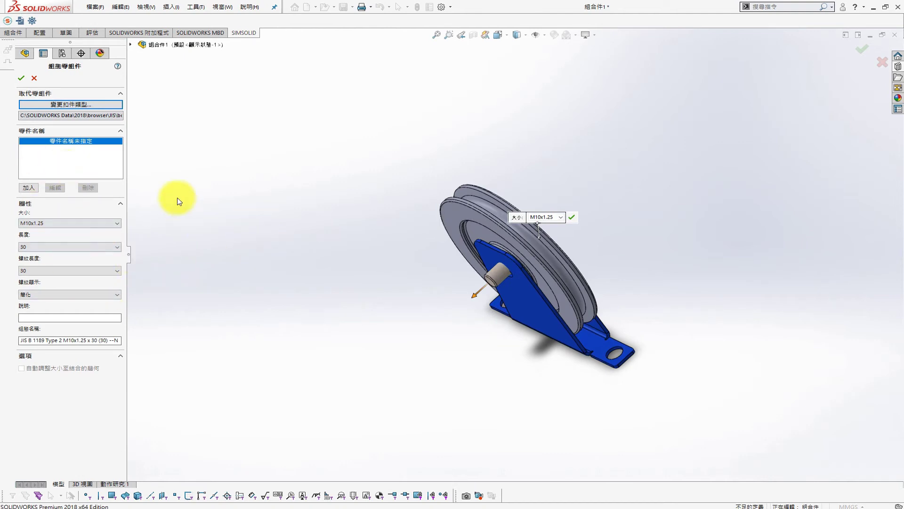
click(19, 77)
click(631, 231)
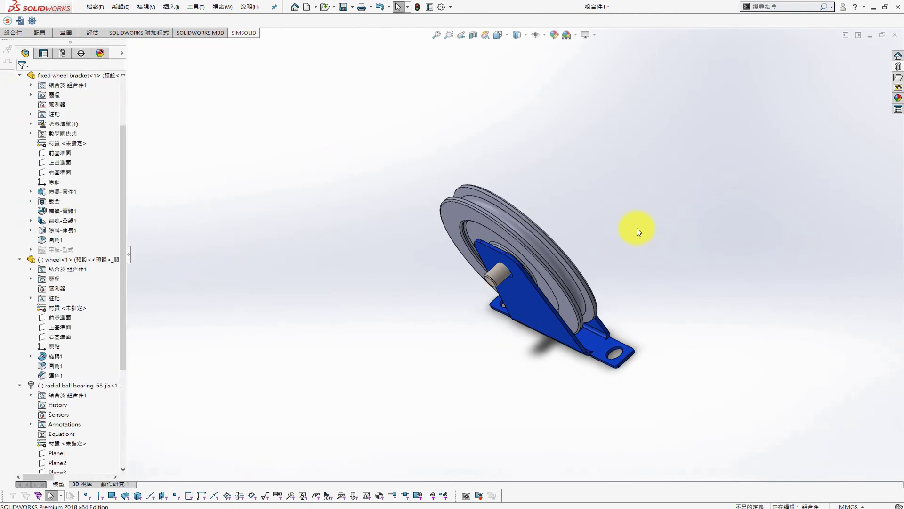
middle_drag(636, 232, 540, 247)
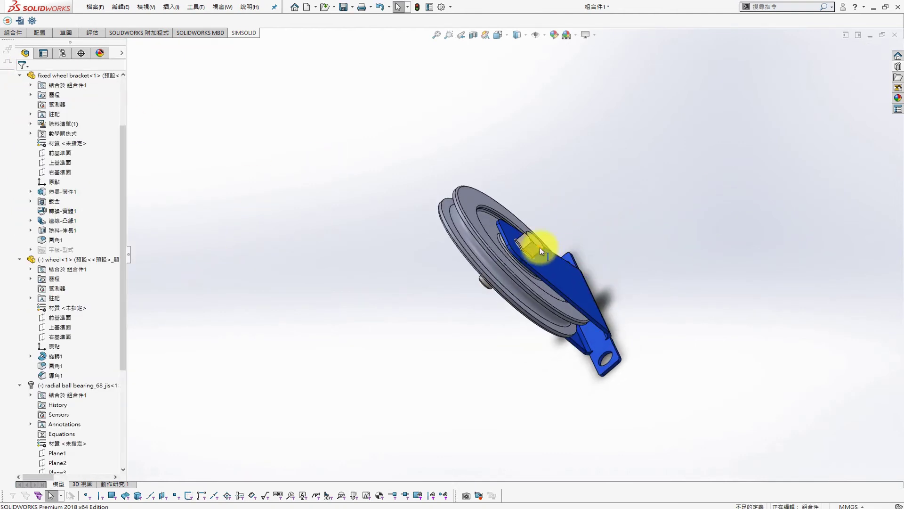
- Mate the bolt shaft concentric with the bracket's axle hole
click(566, 275)
scroll(572, 263, down, 5)
click(631, 141)
scroll(518, 245, down, 2)
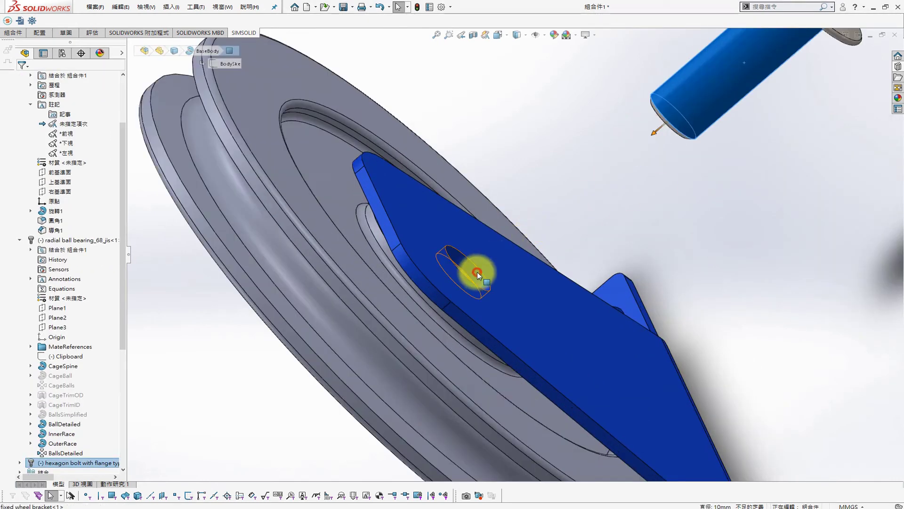
ctrl+click(476, 272)
click(550, 265)
- Mate the bolt flange's underside coincident with the bracket's outer face
mouse_move(663, 242)
middle_down()
mouse_move(666, 80)
mouse_move(702, 212)
middle_up()
scroll(782, 151, up, 3)
scroll(434, 208, up, 3)
mouse_move(434, 207)
middle_down()
mouse_move(434, 277)
mouse_move(662, 178)
middle_up()
click(645, 172)
mouse_move(660, 212)
middle_down()
mouse_move(617, 267)
mouse_move(456, 328)
mouse_move(786, 161)
middle_up()
ctrl+click(617, 267)
- Place a flat washer from the Toolbox washers onto the bolt shaft
click(898, 67)
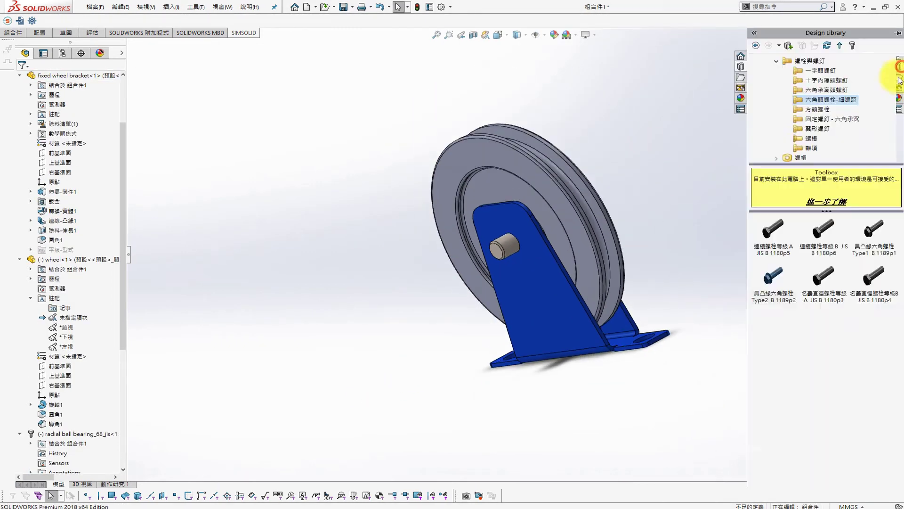
drag(899, 119, 899, 100)
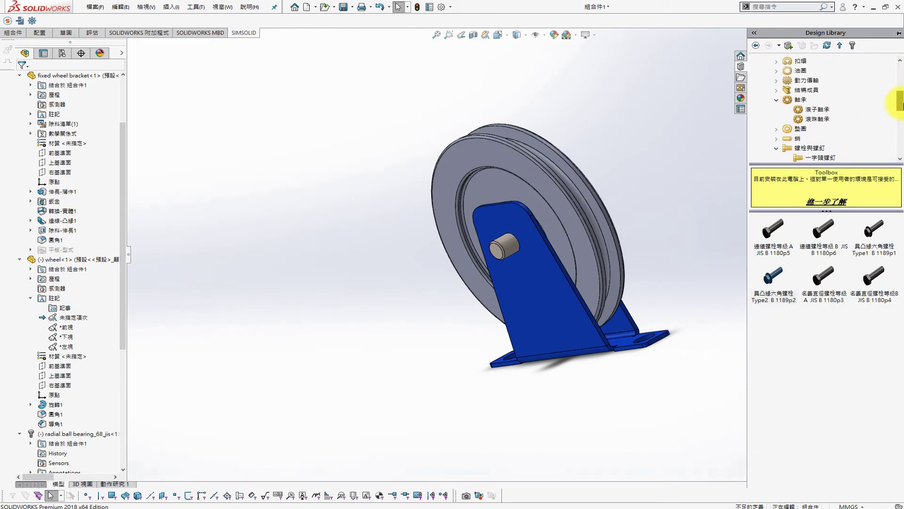
click(799, 128)
double_click(831, 241)
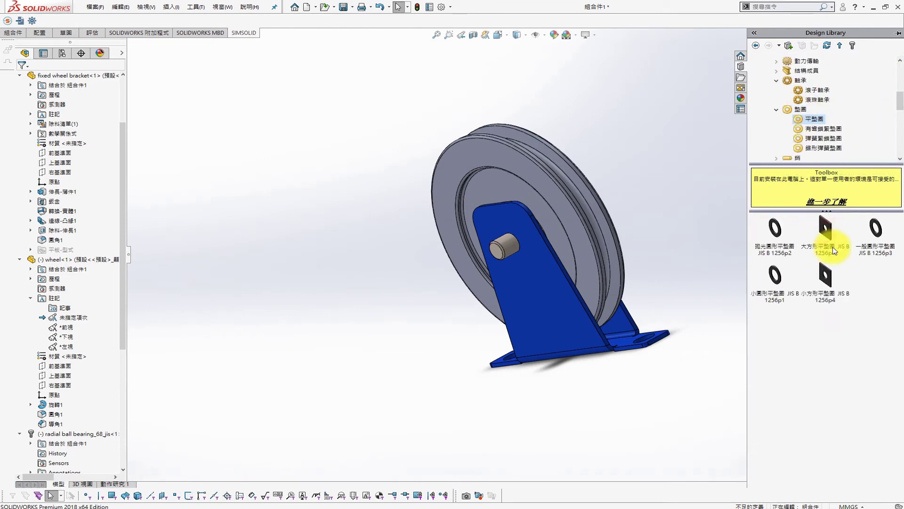
drag(802, 239, 523, 253)
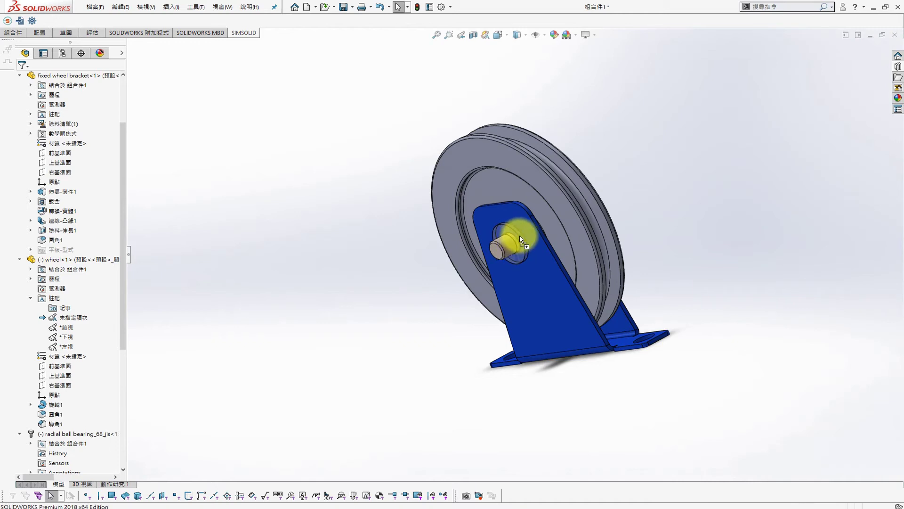
click(570, 306)
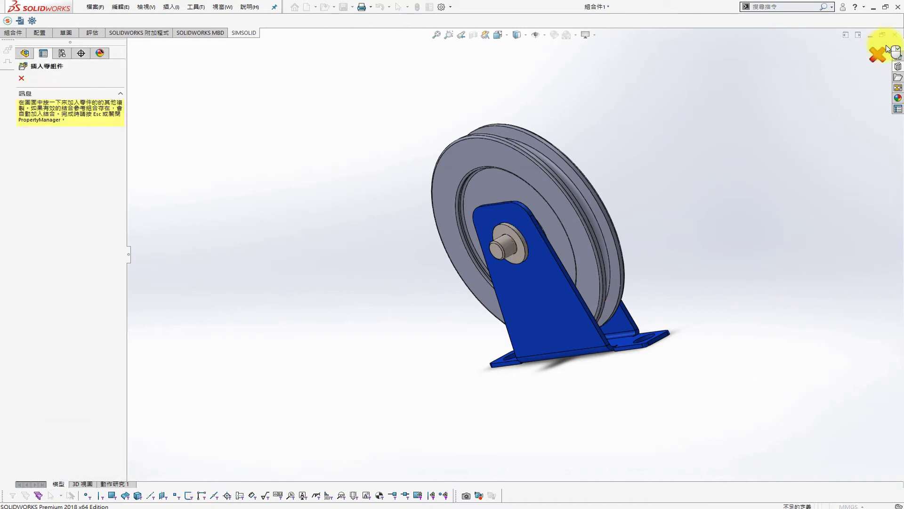
click(22, 79)
- Fit an M10 hex nut onto the bolt's far end
click(898, 67)
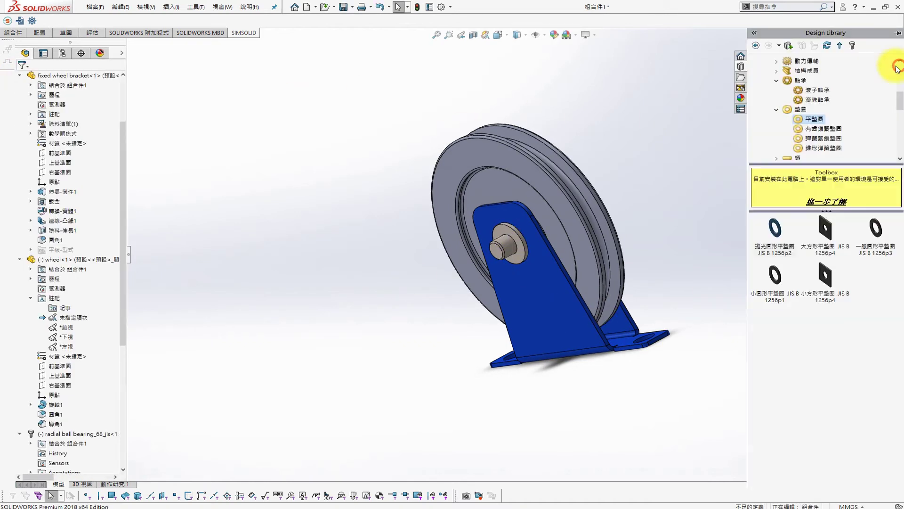
click(899, 161)
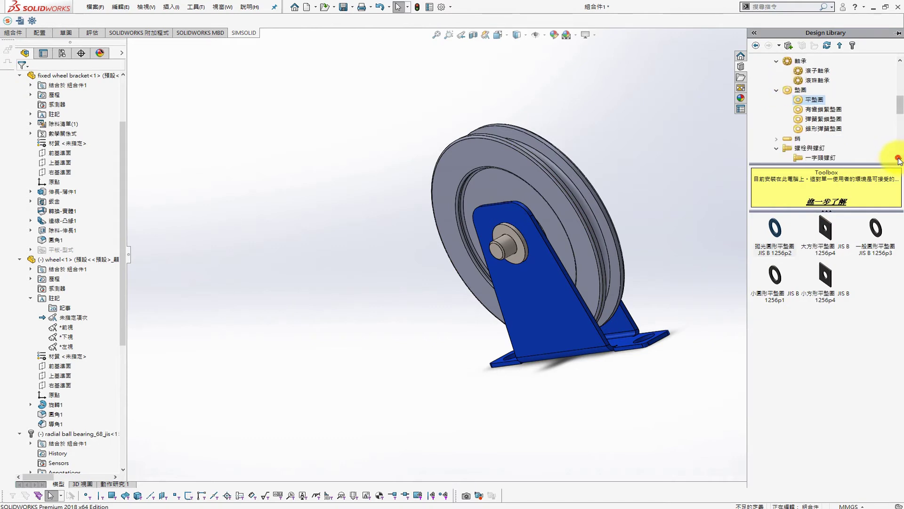
scroll(877, 160, down, 3)
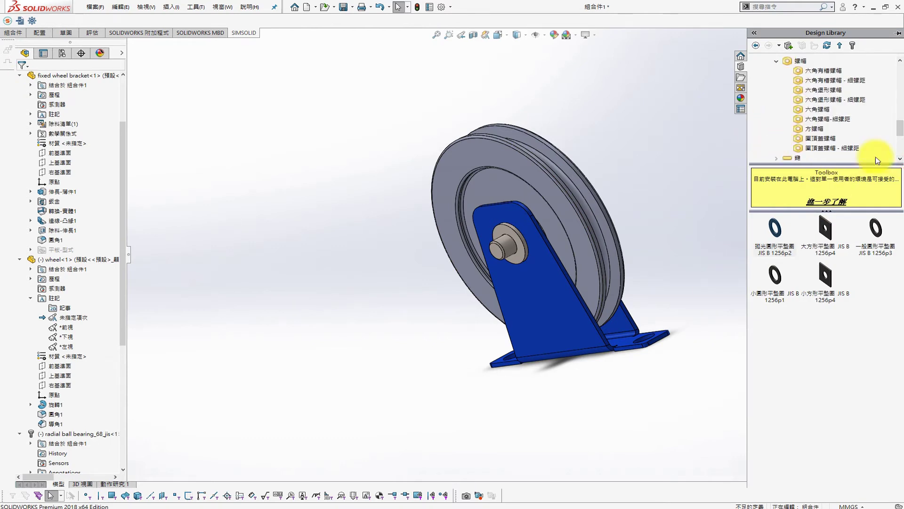
click(818, 109)
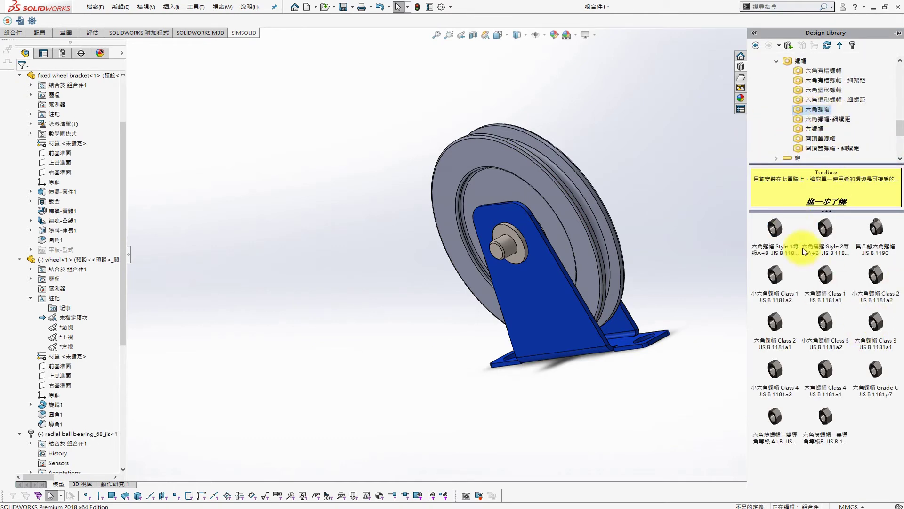
drag(803, 251, 518, 245)
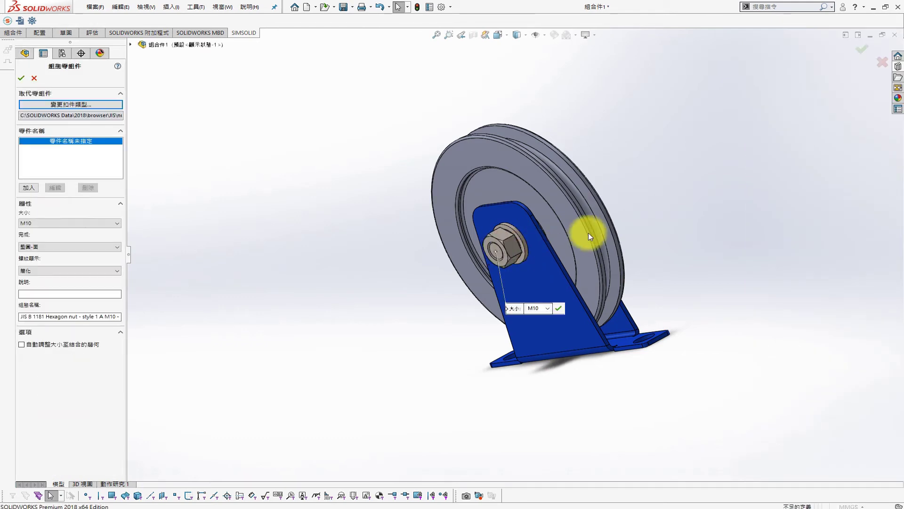
mouse_move(589, 233)
middle_down()
mouse_move(551, 299)
mouse_move(572, 306)
middle_up()
click(572, 306)
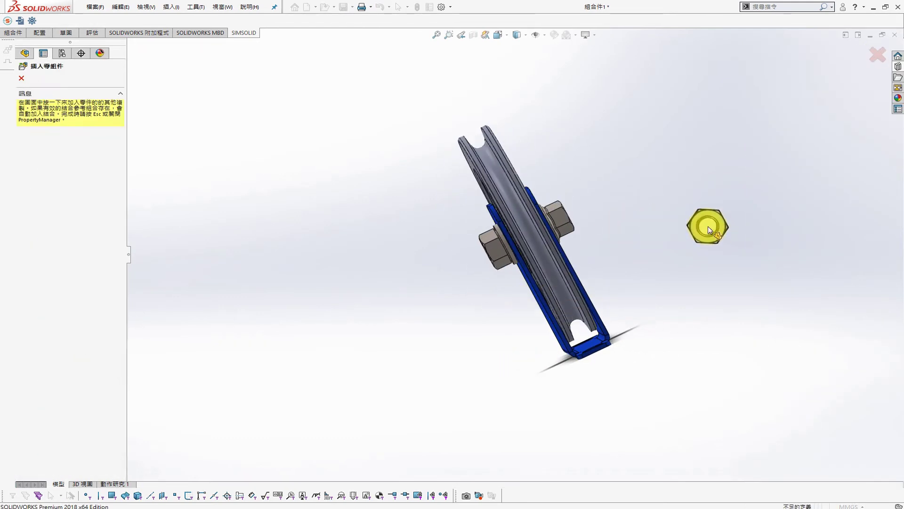
key(Escape)
- Save the assembly as 'fixed wheel'
key(ctrl+s)
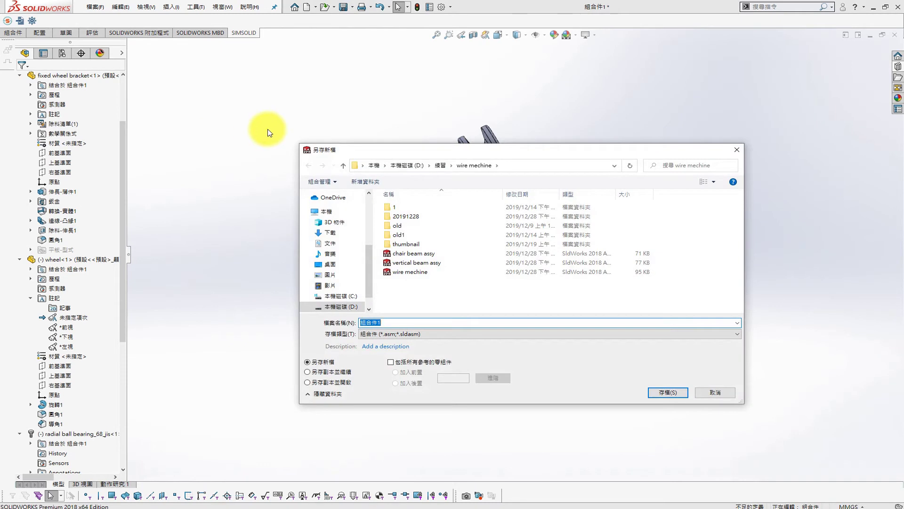
text(fixed wheel)
key(Return)
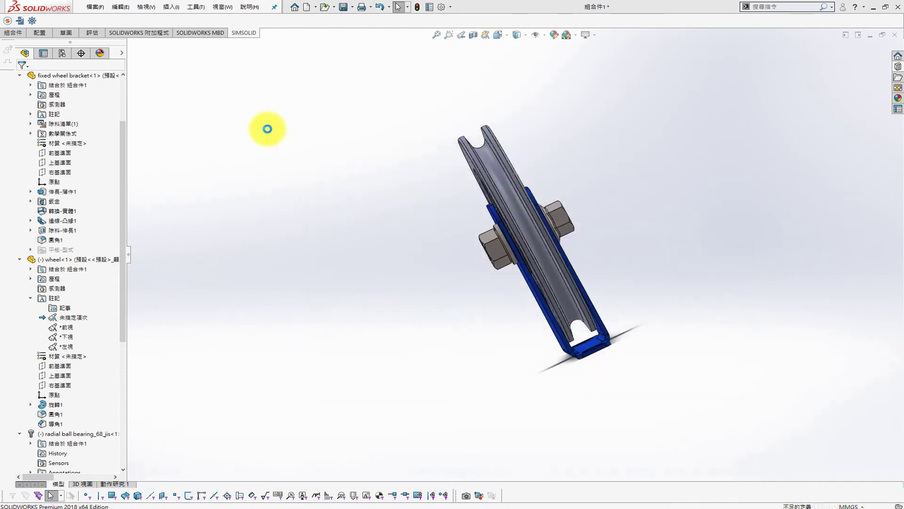
- Open the connection bkt part from the wire mechine assembly
mouse_move(550, 289)
middle_down()
mouse_move(596, 178)
mouse_move(610, 234)
middle_up()
scroll(454, 174, down, 5)
scroll(454, 174, down, 3)
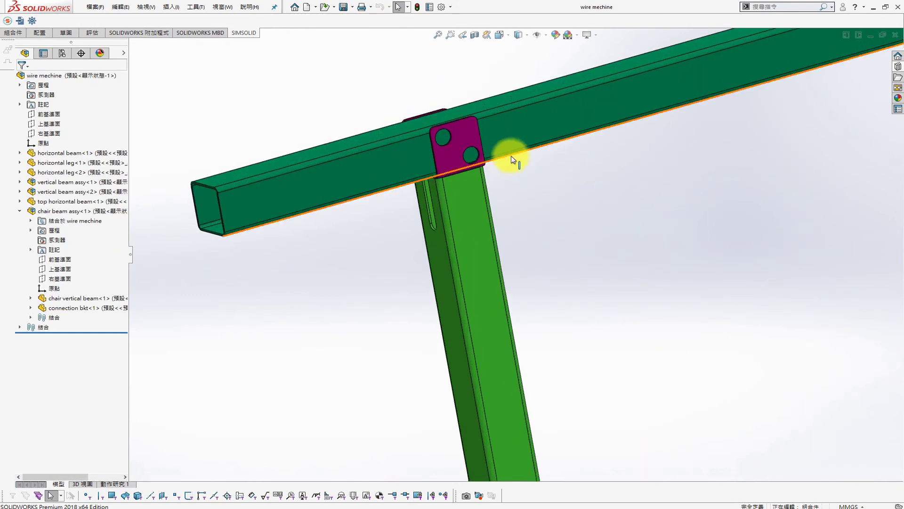
scroll(457, 134, down, 2)
right_click(464, 140)
click(471, 100)
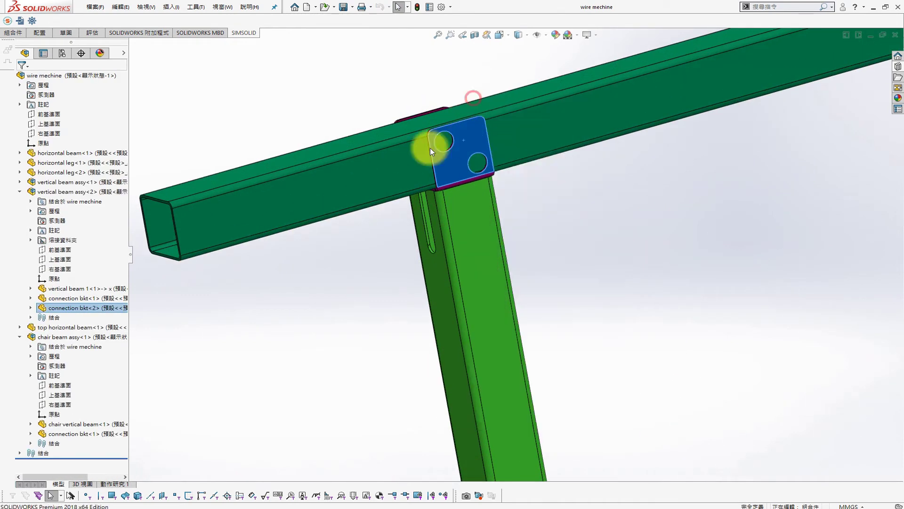
- Change the bracket's hole diameter from Ø17 to 13 mm
scroll(558, 186, down, 5)
click(587, 395)
click(577, 301)
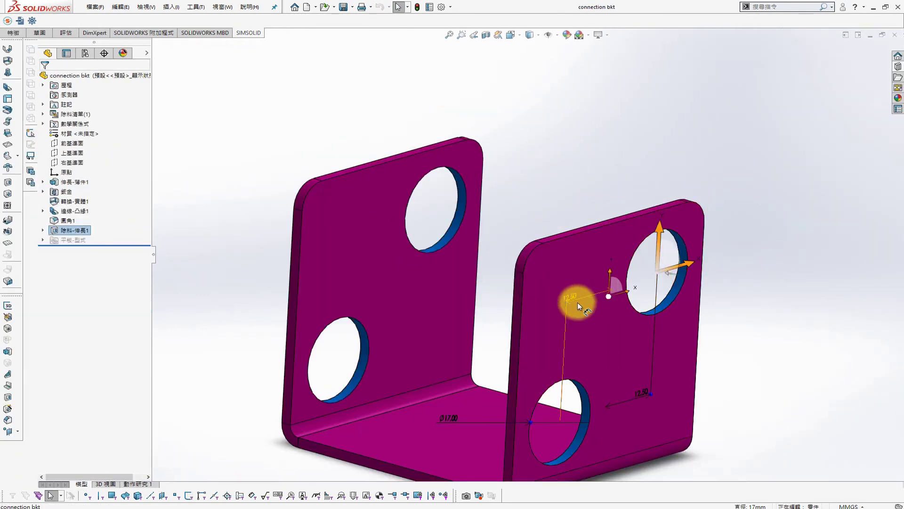
double_click(446, 420)
text(1)
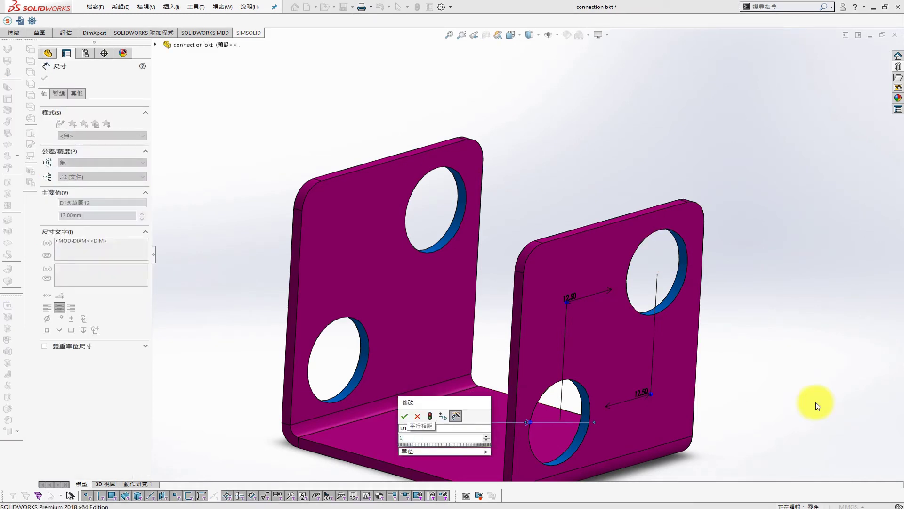
text(3)
key(Return)
- Rebuild the bracket part and switch back to the wire mechine assembly
click(418, 5)
click(638, 120)
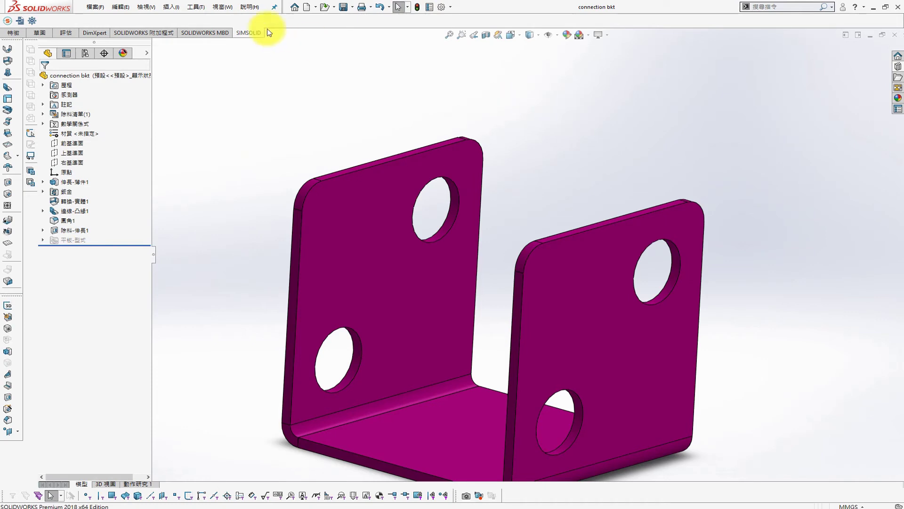
click(222, 7)
click(240, 99)
scroll(529, 204, down, 2)
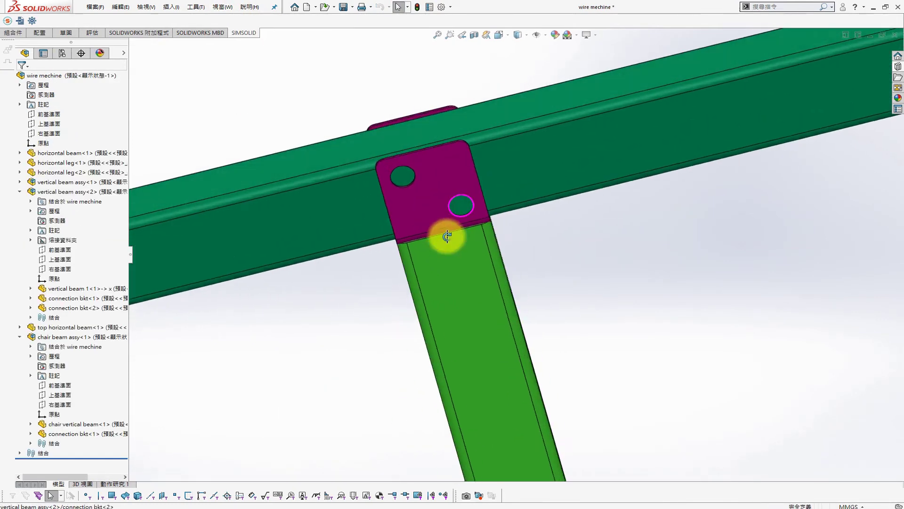
scroll(440, 237, down, 2)
scroll(485, 186, down, 2)
scroll(583, 260, up, 3)
- Measure the bracket holes' distances from the top beam (12.50 and 37.50 mm)
key(s)
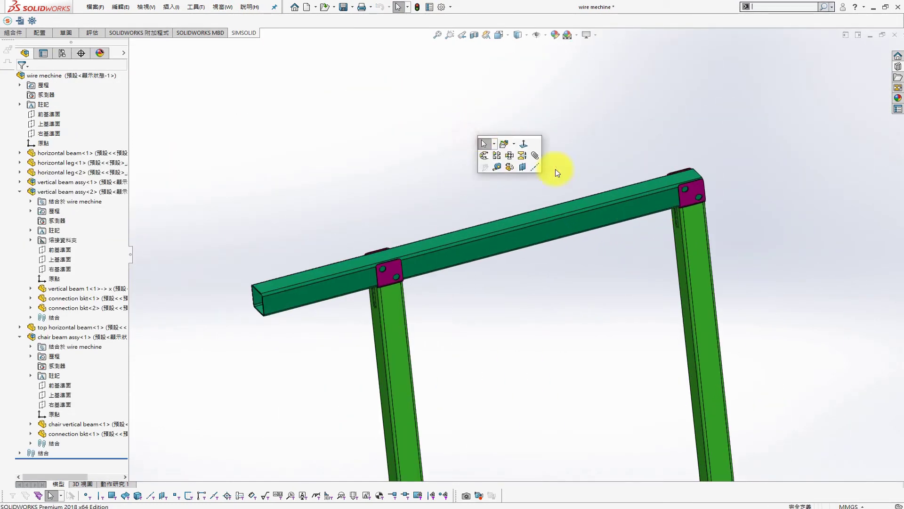
click(494, 161)
scroll(617, 221, down, 3)
mouse_move(617, 221)
middle_down()
mouse_move(569, 256)
mouse_move(622, 222)
middle_up()
click(622, 222)
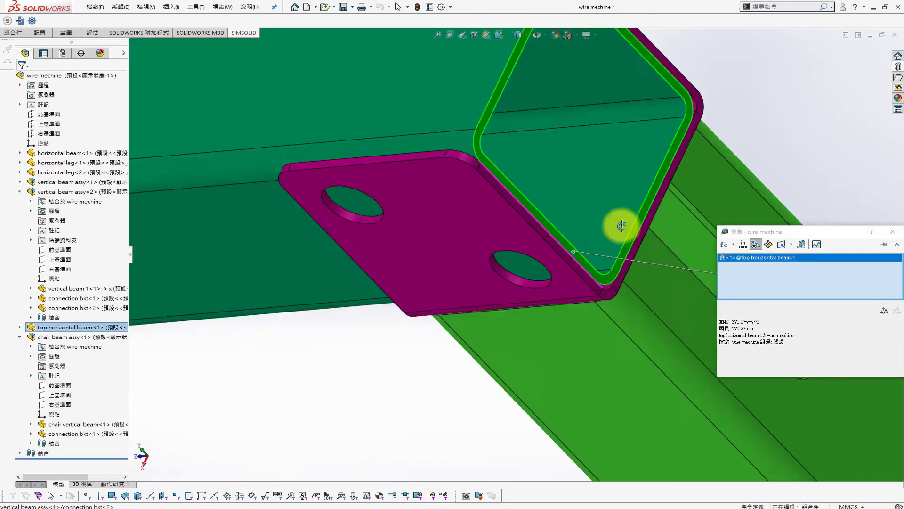
scroll(531, 268, down, 3)
click(532, 270)
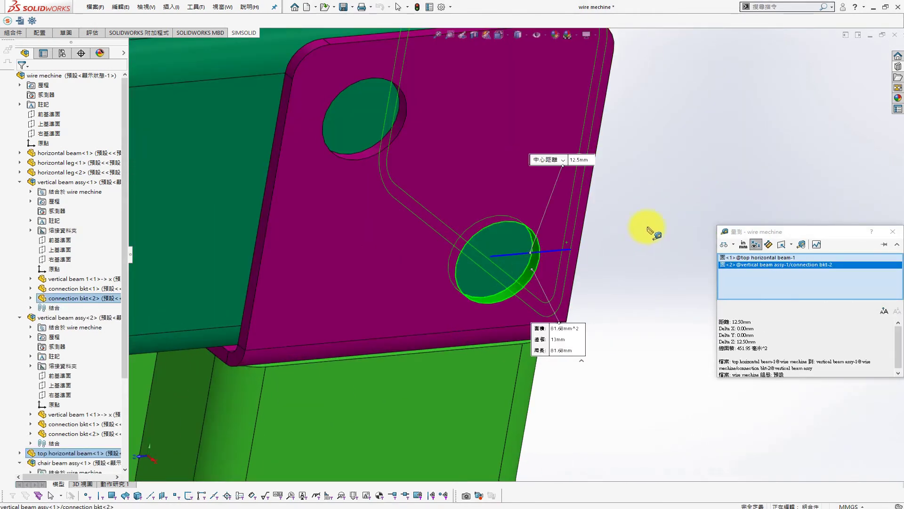
scroll(531, 278, up, 3)
click(400, 125)
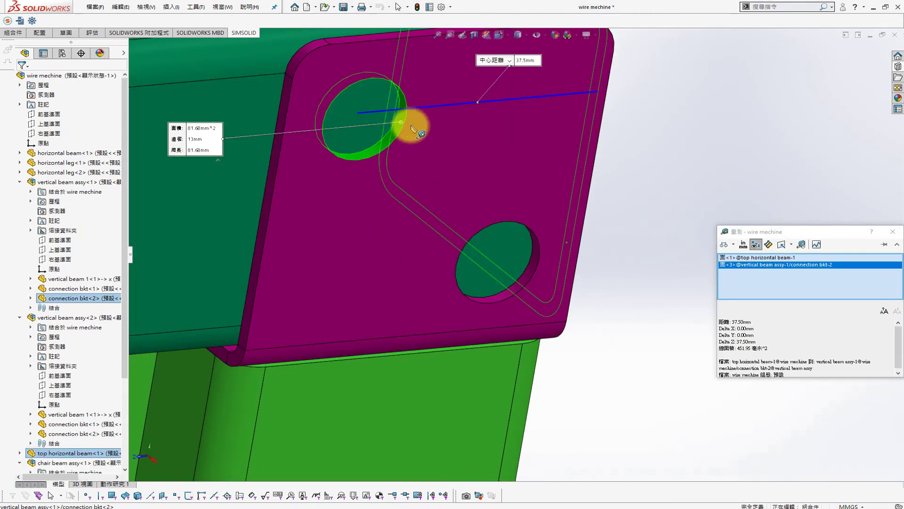
key(Escape)
- Measure a bracket hole's diameter and the bracket edge length
mouse_move(409, 127)
middle_down()
mouse_move(549, 209)
mouse_move(508, 172)
mouse_move(620, 202)
middle_up()
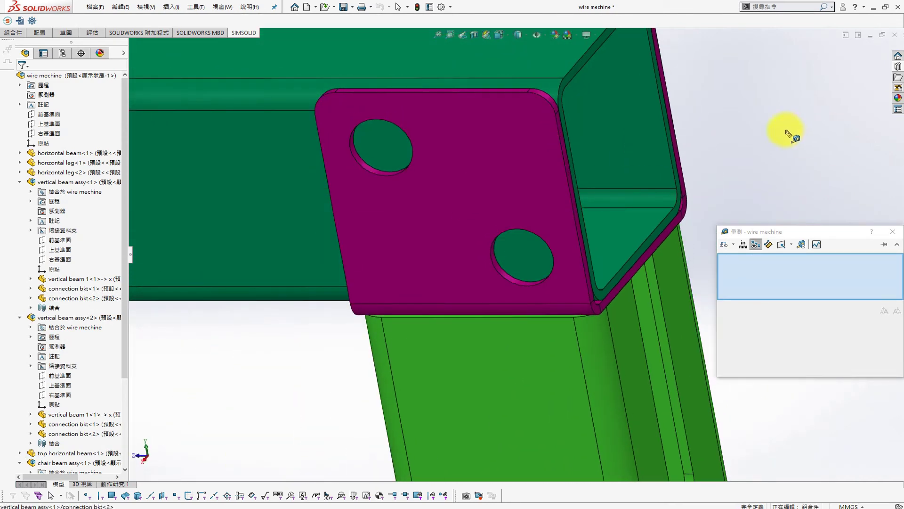
click(523, 254)
click(733, 131)
scroll(430, 252, up, 3)
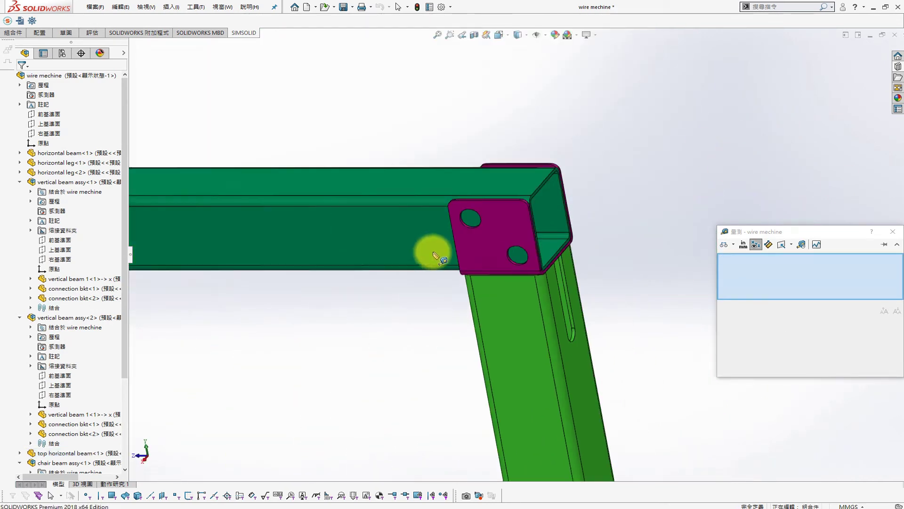
scroll(454, 271, down, 3)
click(453, 271)
scroll(460, 269, up, 3)
scroll(273, 263, down, 3)
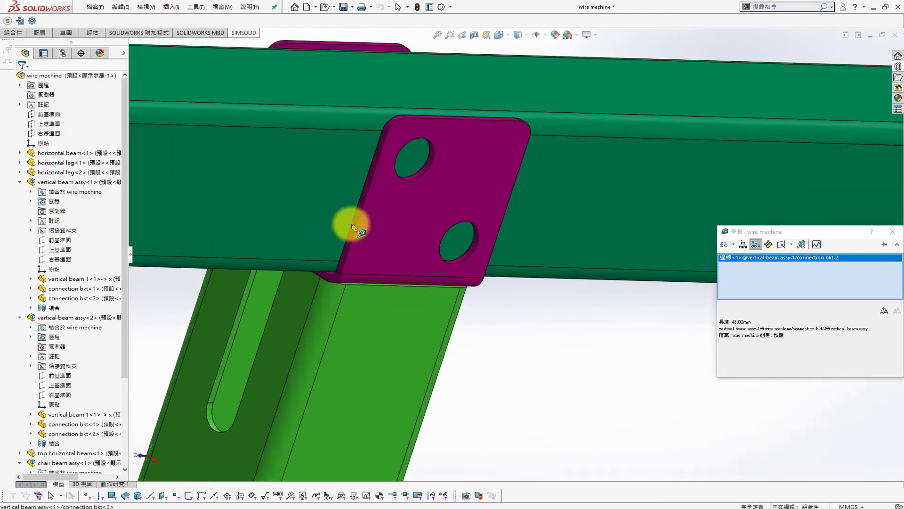
scroll(601, 373, up, 3)
scroll(528, 306, up, 3)
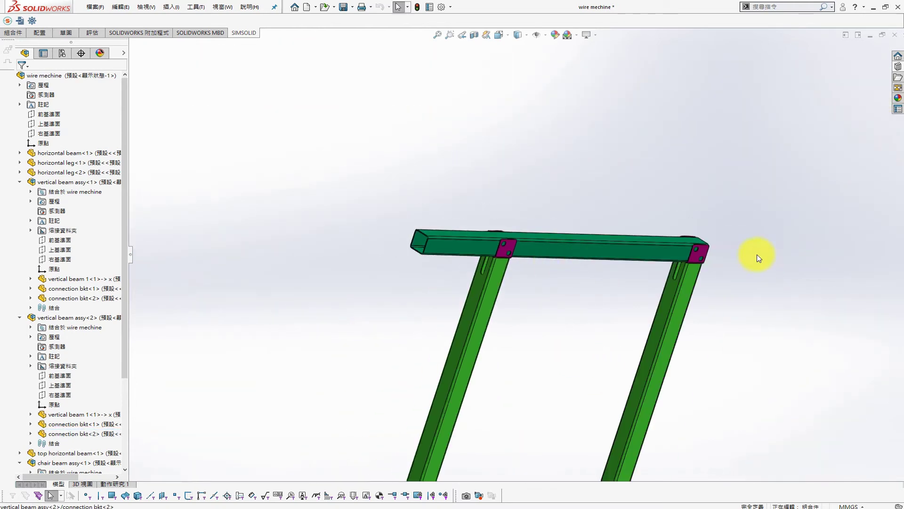
scroll(600, 236, down, 5)
- Edit the top horizontal beam in place and start a sketch on its face
click(490, 237)
click(575, 188)
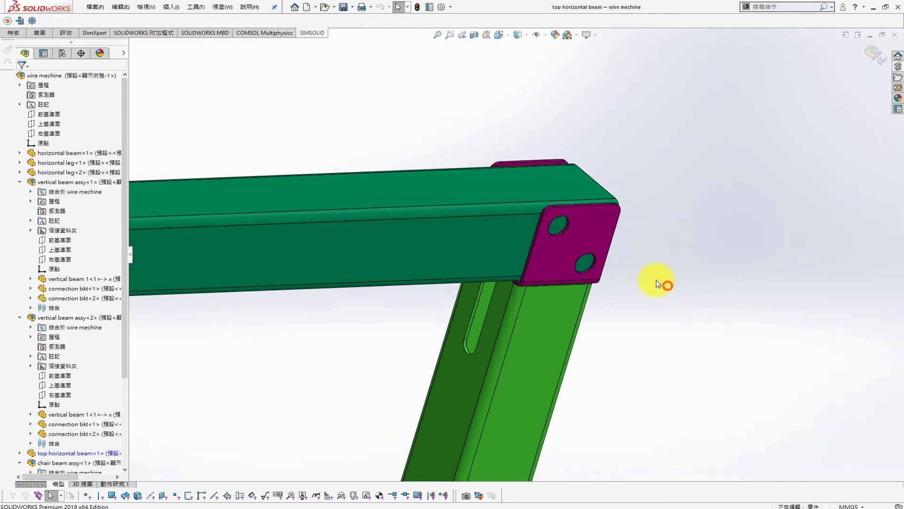
click(494, 266)
scroll(571, 115, up, 5)
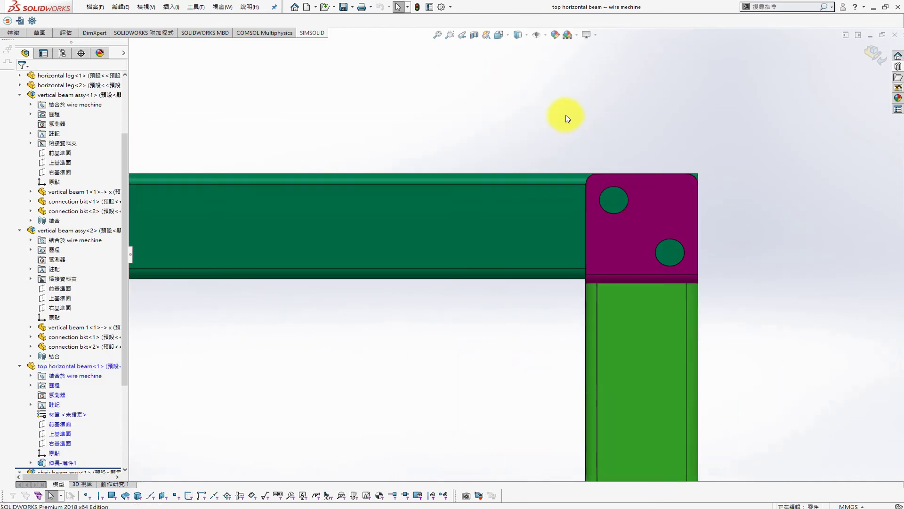
click(602, 125)
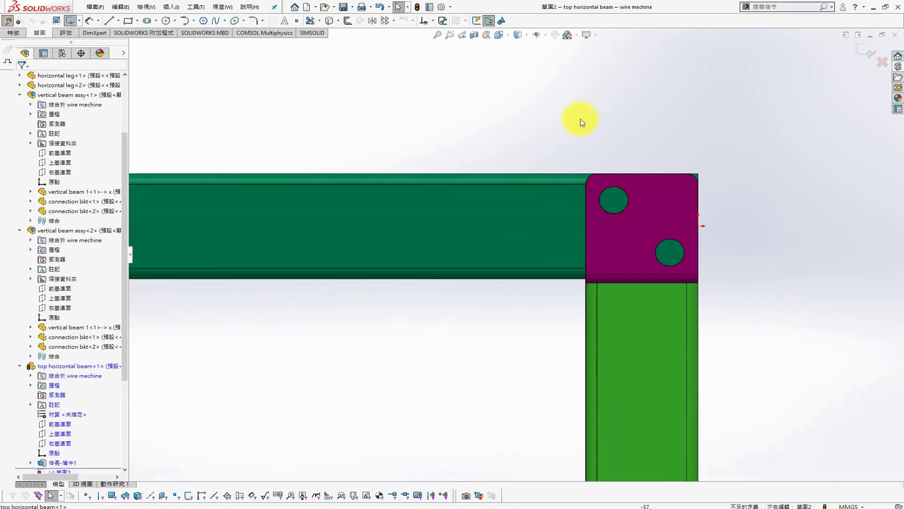
- Sketch four circles on the top beam face near the bracket holes
key(s)
click(713, 132)
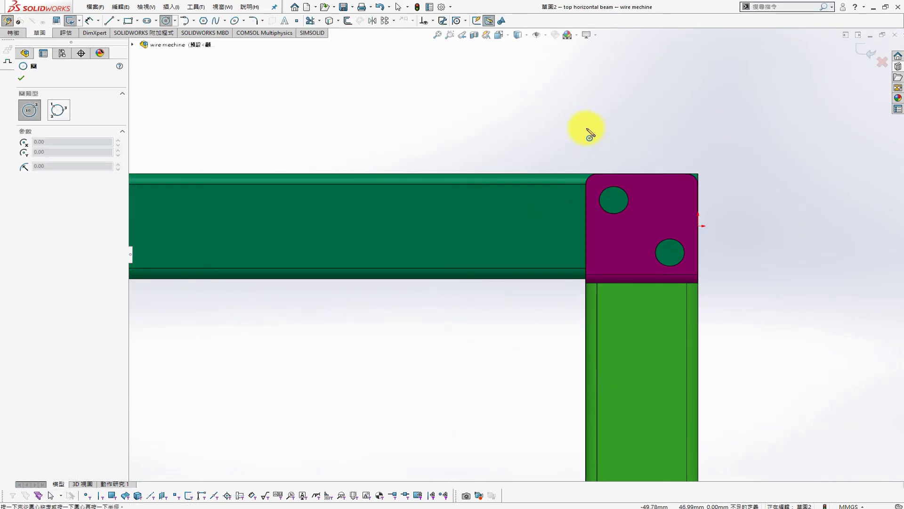
click(561, 125)
scroll(518, 203, down, 5)
click(425, 188)
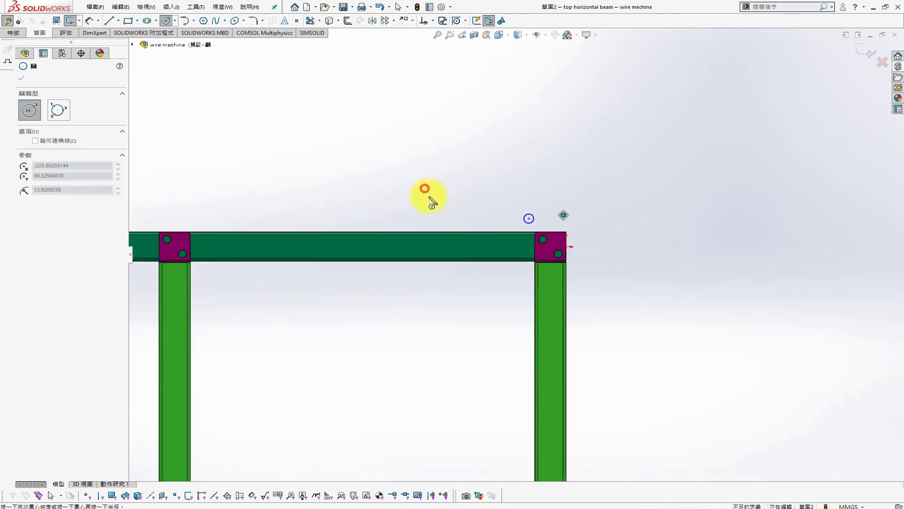
click(416, 180)
click(349, 165)
click(359, 178)
key(Escape)
- Make the four circles Equal and center two on the bracket and corner holes
drag(312, 101, 636, 245)
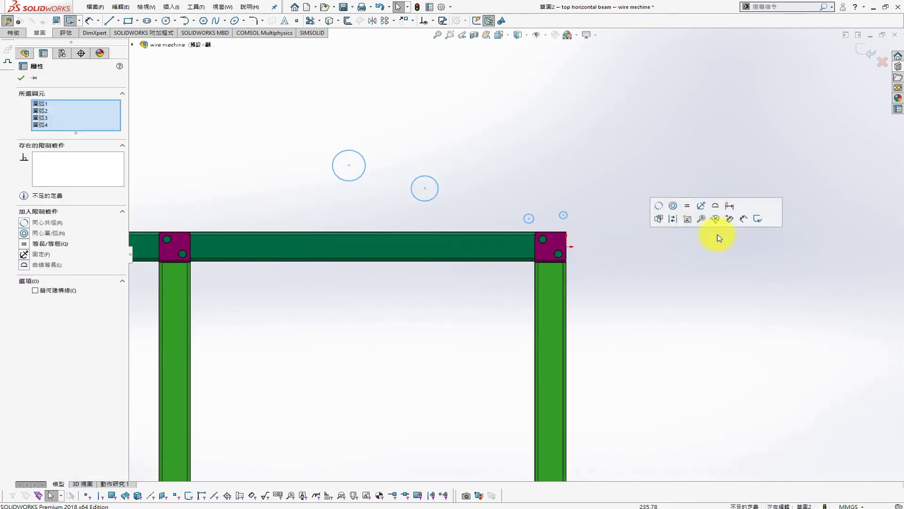
click(687, 207)
scroll(595, 243, up, 3)
click(547, 214)
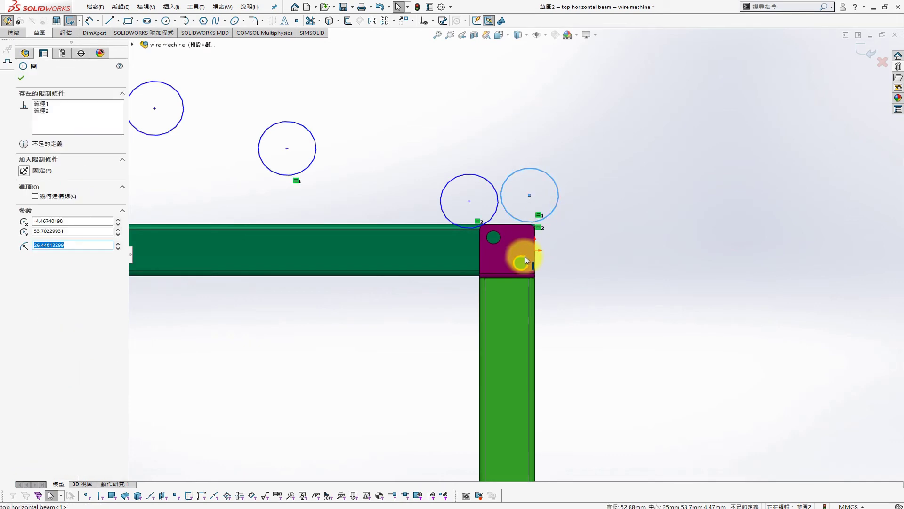
click(524, 257)
click(44, 241)
click(454, 154)
click(484, 178)
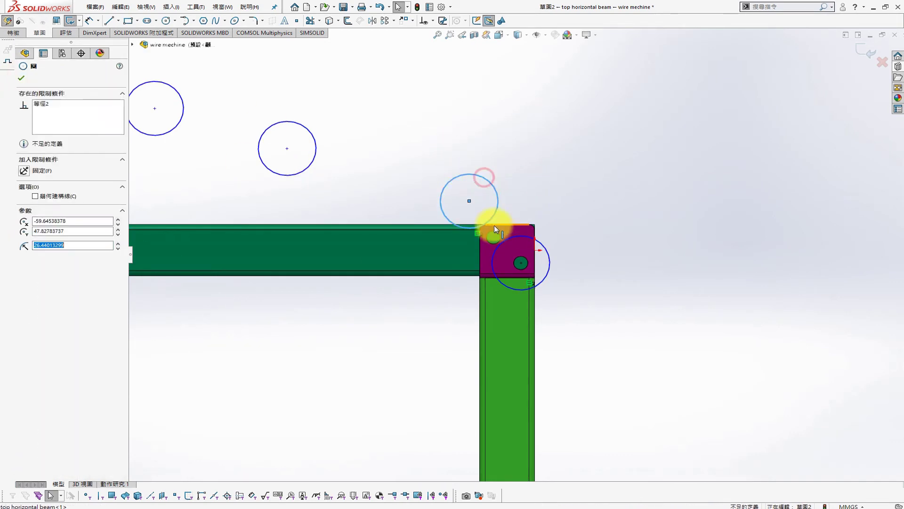
click(498, 234)
click(29, 242)
click(21, 78)
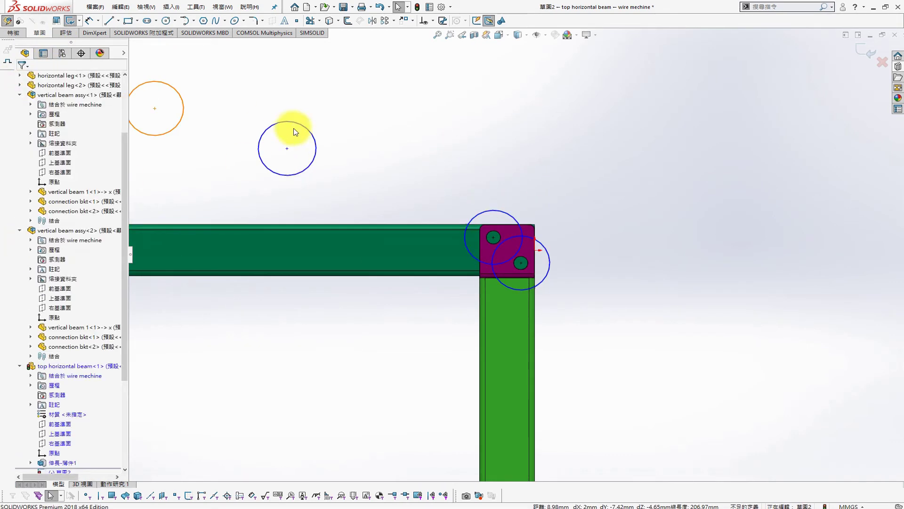
- Make the remaining two circles concentric with the left and upper-left bracket holes
click(299, 123)
scroll(217, 211, up, 2)
scroll(137, 221, up, 3)
click(155, 301)
click(184, 260)
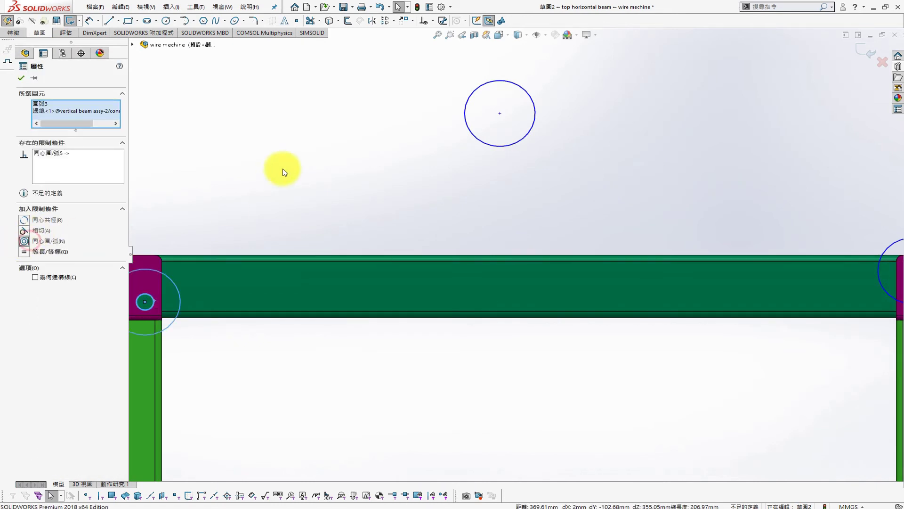
click(21, 78)
click(485, 143)
scroll(252, 212, up, 2)
scroll(447, 259, down, 3)
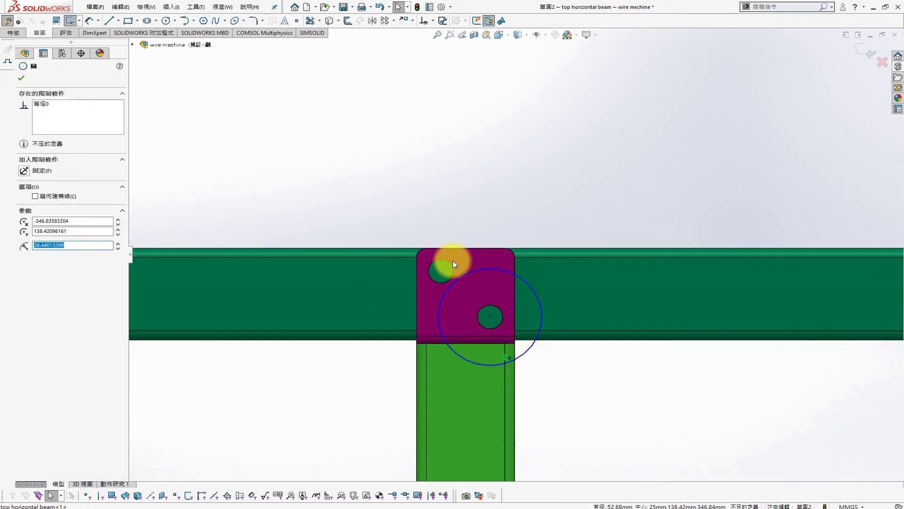
click(441, 268)
click(16, 250)
click(21, 78)
- Add a diameter dimension to one of the sketched circles
key(s)
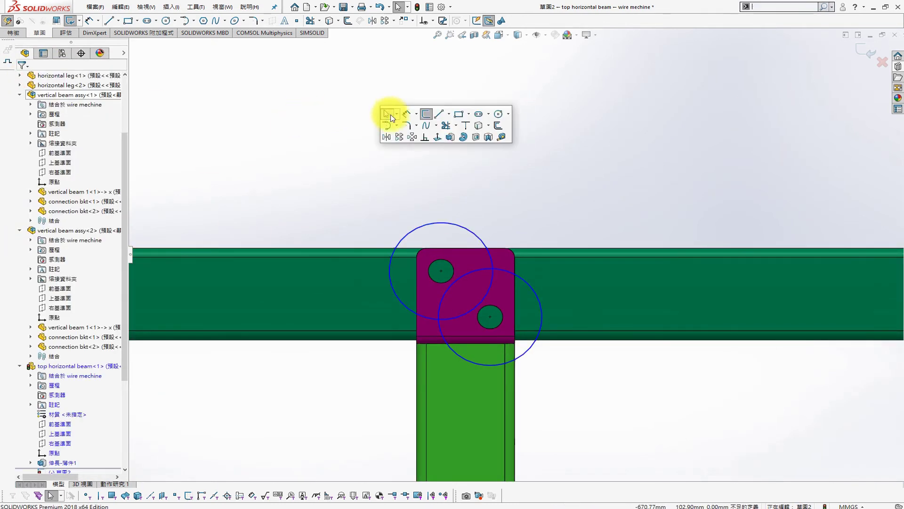
click(384, 118)
click(501, 151)
key(Return)
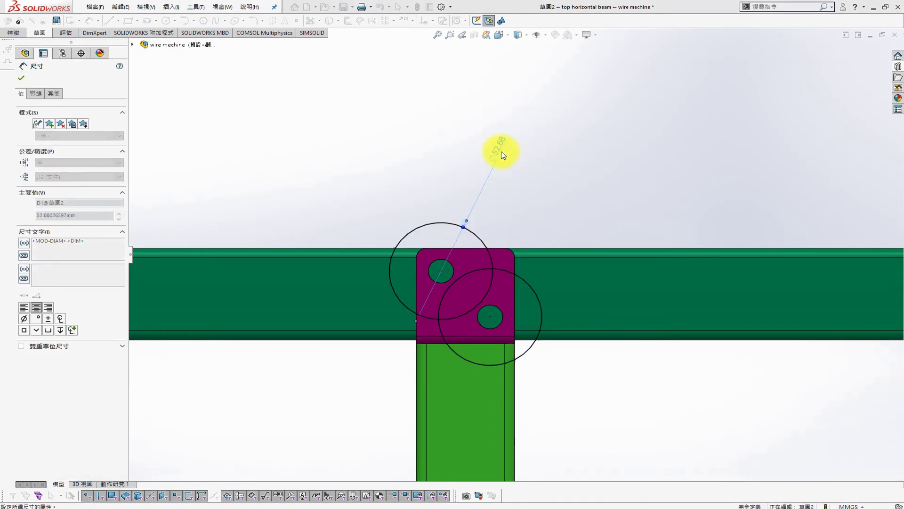
key(Escape)
scroll(401, 225, up, 5)
scroll(401, 225, down, 5)
scroll(537, 151, down, 3)
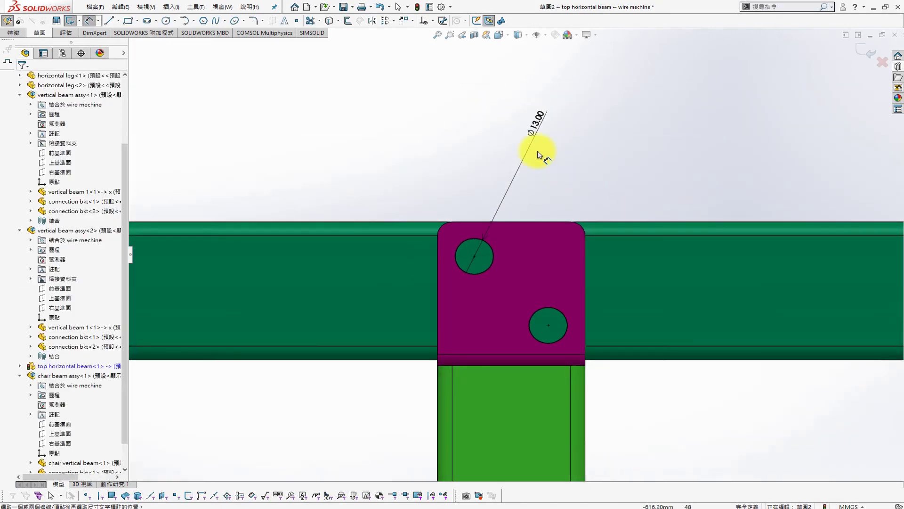
key(Escape)
click(591, 298)
- Change the circle diameter from 13.00 to 12.5 mm
click(642, 248)
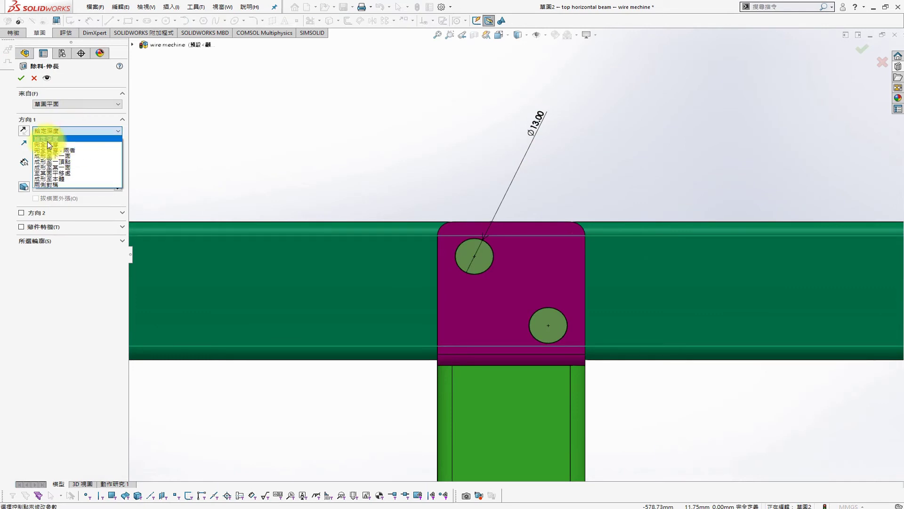
key(Escape)
key(Escape)
double_click(538, 124)
text(12.5)
key(Return)
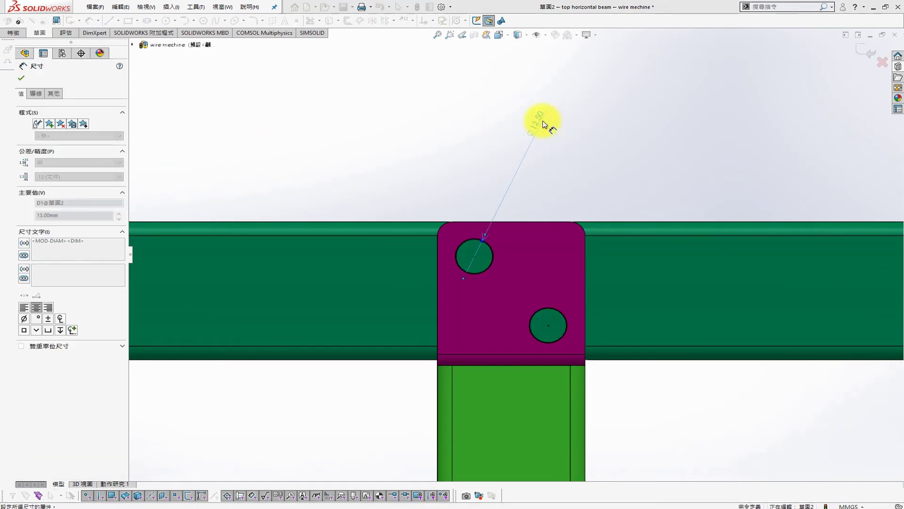
click(628, 151)
- Cut the circles through the beam with a Through All extruded cut
click(722, 189)
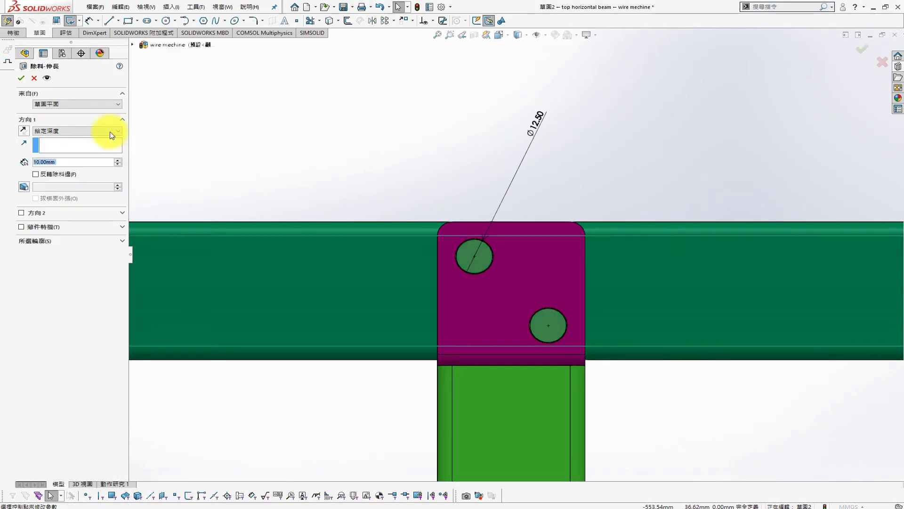
click(57, 131)
click(44, 143)
key(Return)
scroll(585, 190, up, 5)
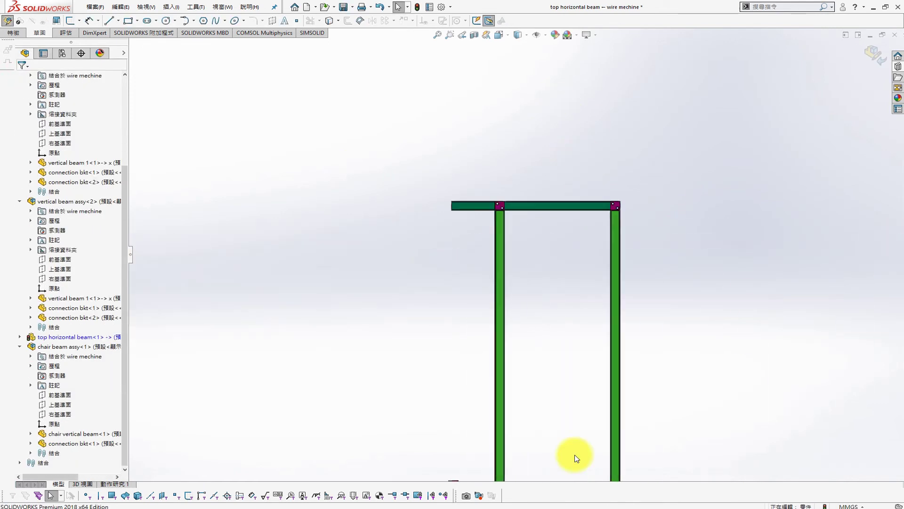
- Edit the bottom horizontal beam in place and start a sketch on its face
scroll(549, 430, down, 3)
scroll(570, 396, down, 3)
click(487, 381)
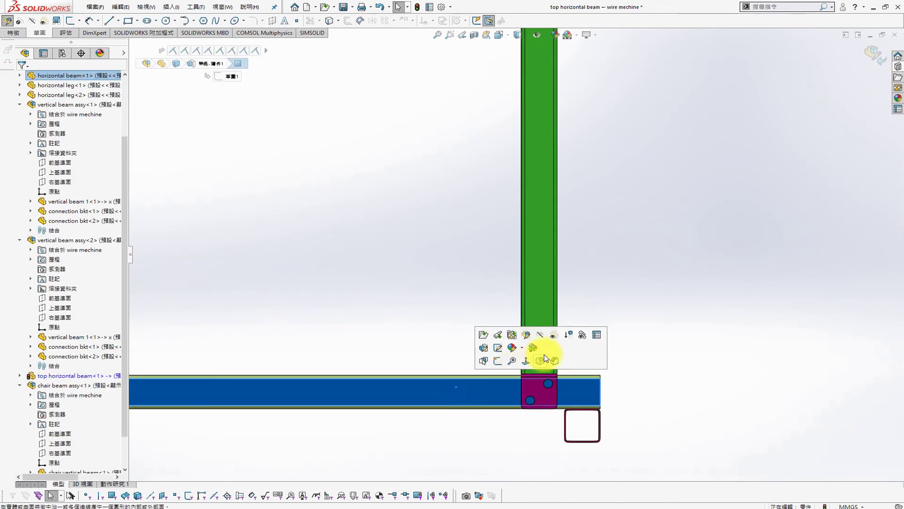
click(531, 334)
scroll(475, 367, down, 2)
key(s)
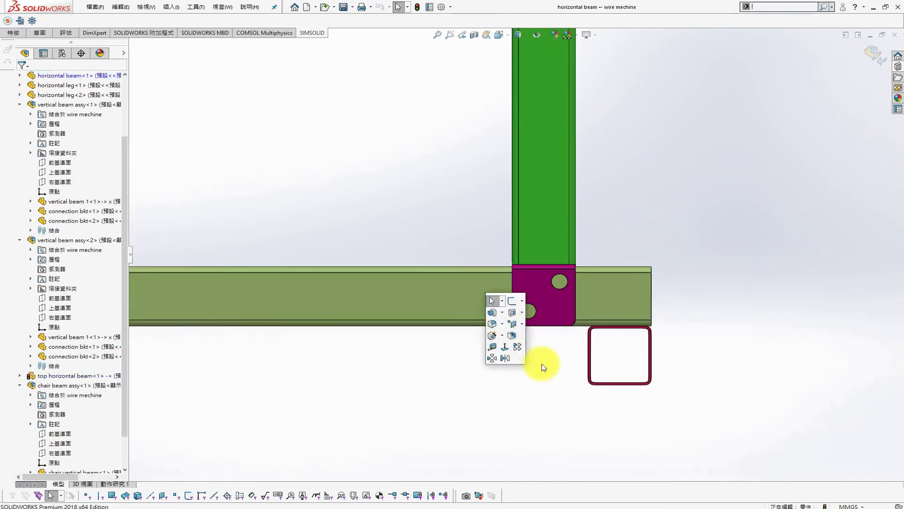
click(506, 283)
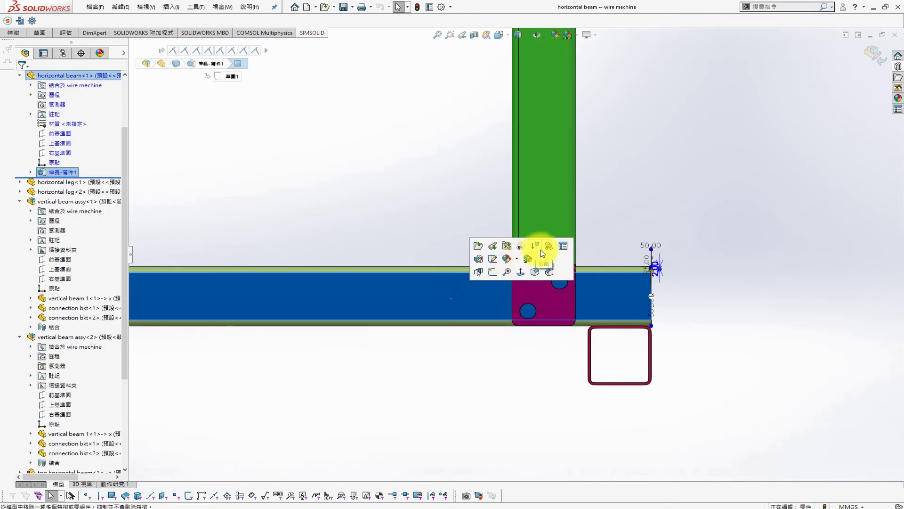
click(493, 263)
- Sketch six circles on the bottom beam face near the bracket holes
key(s)
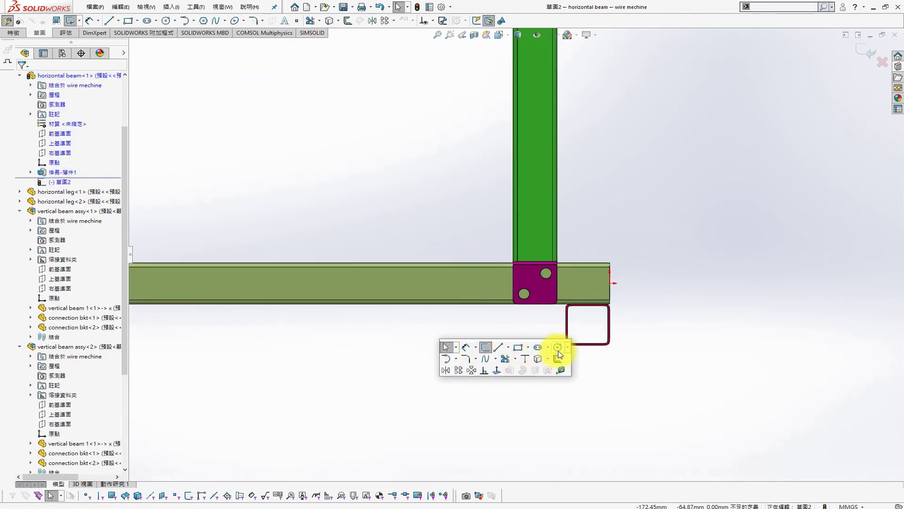
click(557, 347)
click(413, 369)
click(424, 383)
scroll(518, 264, up, 3)
click(338, 306)
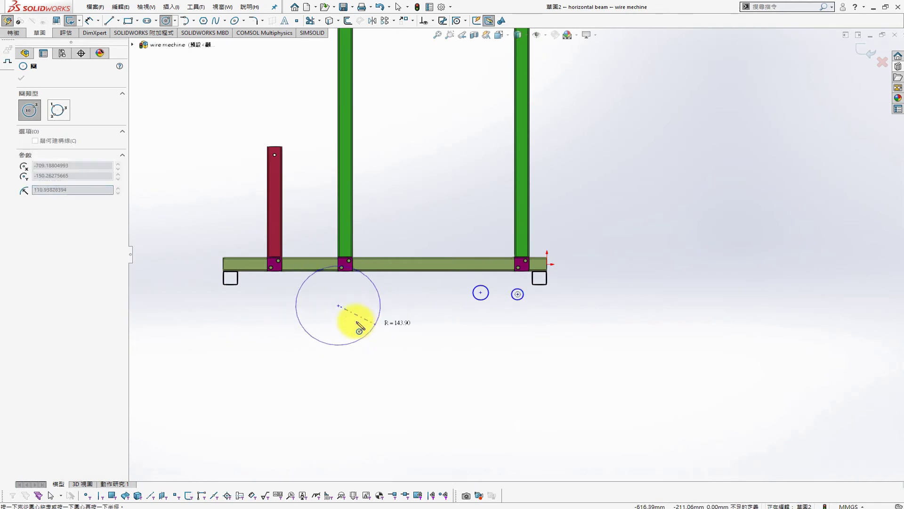
drag(360, 331, 353, 323)
drag(388, 350, 394, 361)
drag(283, 354, 283, 372)
key(Escape)
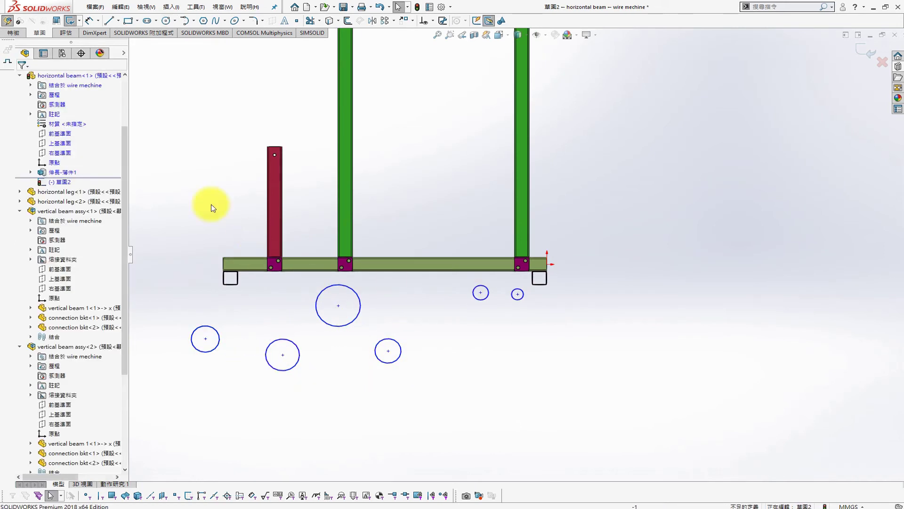
drag(169, 185, 556, 391)
click(183, 169)
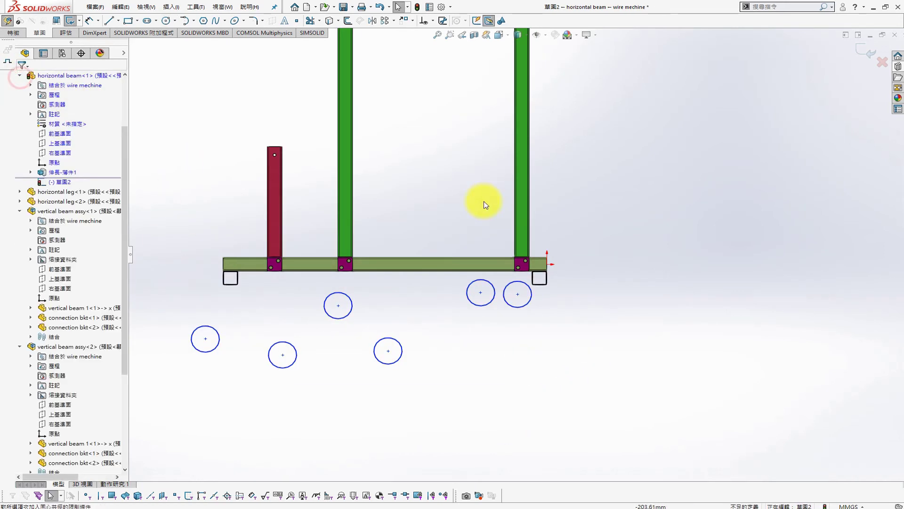
scroll(478, 236, up, 5)
- Make the circles by the right and lower-left brackets concentric with their holes
click(596, 370)
ctrl+click(624, 314)
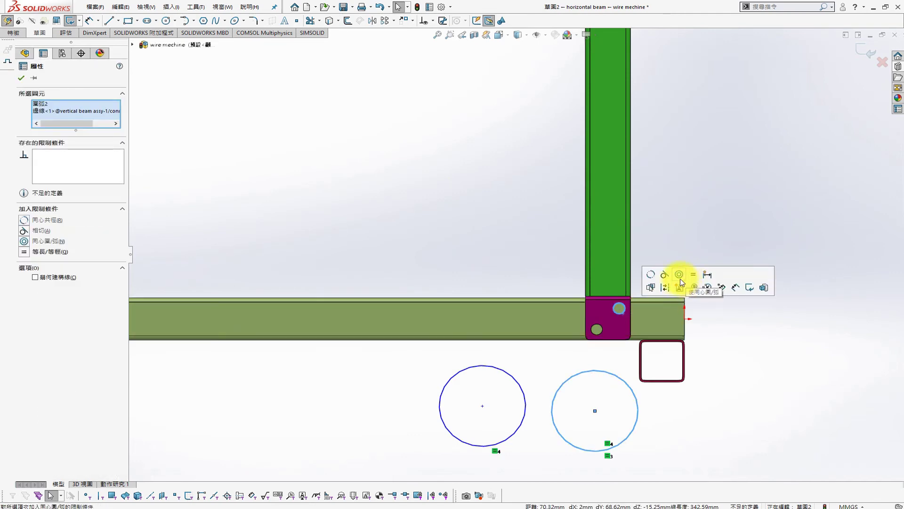
click(686, 278)
click(18, 76)
click(505, 373)
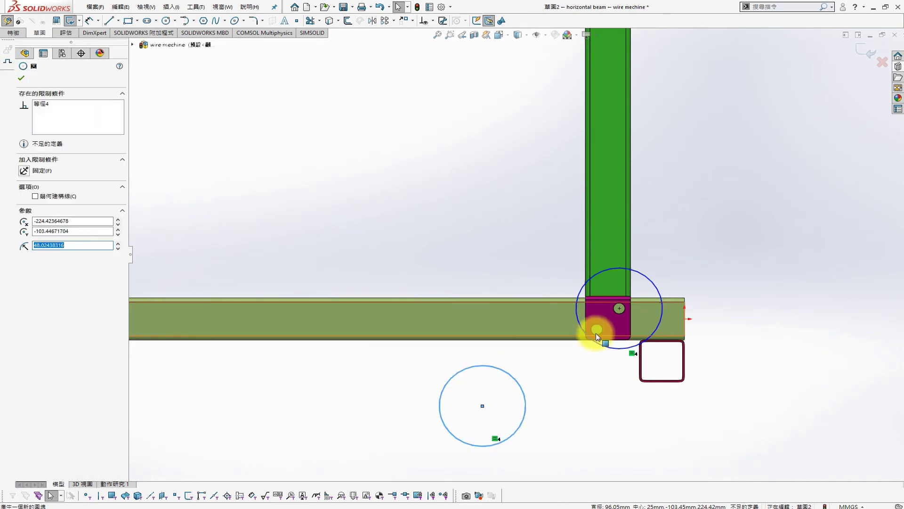
ctrl+click(649, 308)
click(539, 463)
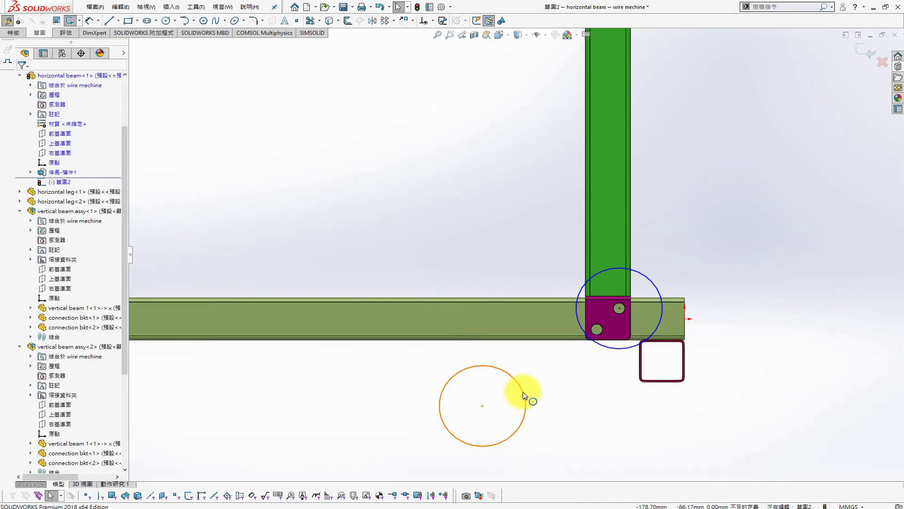
click(523, 391)
ctrl+click(601, 325)
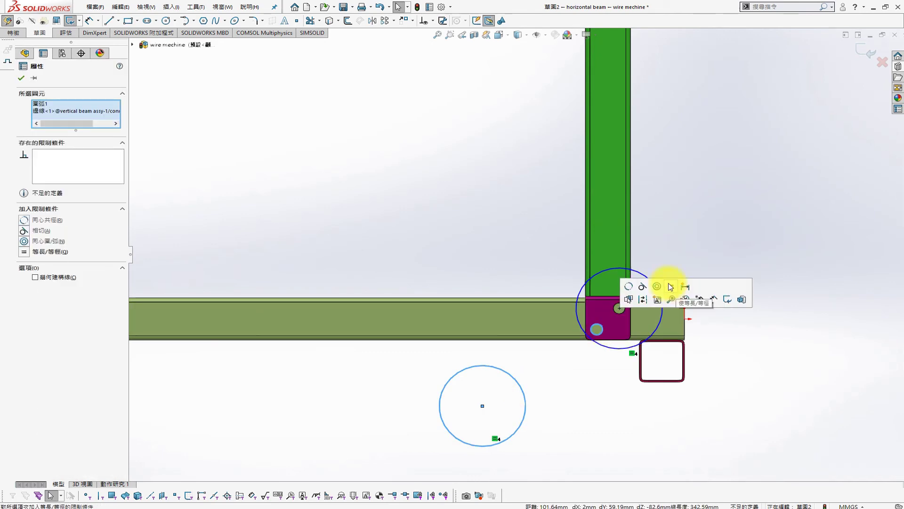
click(666, 287)
click(545, 448)
- Make two circles concentric with the middle bracket's holes
scroll(605, 212, up, 3)
scroll(333, 337, down, 3)
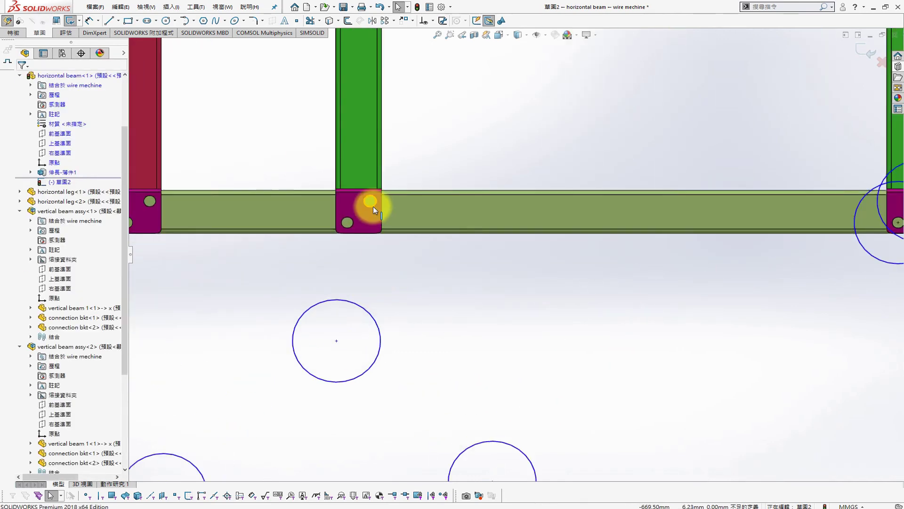
ctrl+click(357, 303)
click(398, 276)
click(519, 337)
click(347, 238)
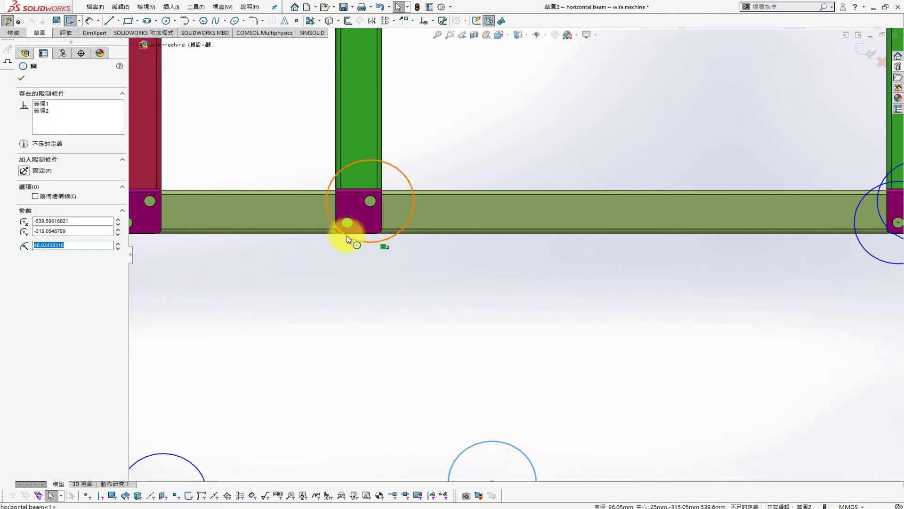
click(349, 230)
click(354, 227)
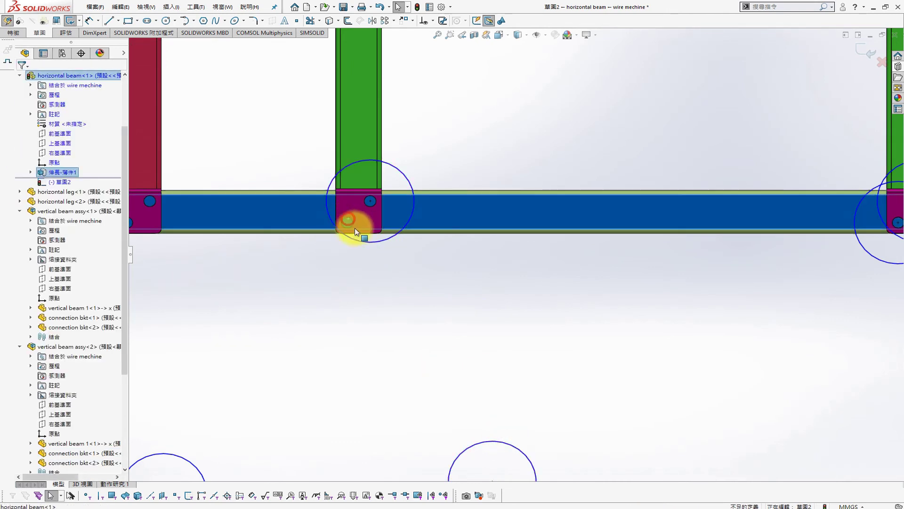
click(350, 216)
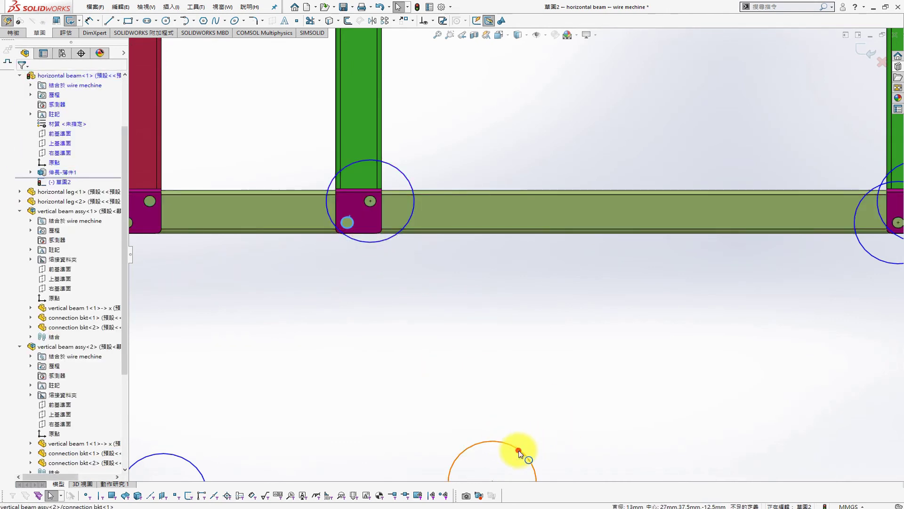
ctrl+click(519, 452)
click(575, 412)
- Make a circle concentric with the left bracket's upper hole
scroll(344, 331, up, 2)
click(263, 223)
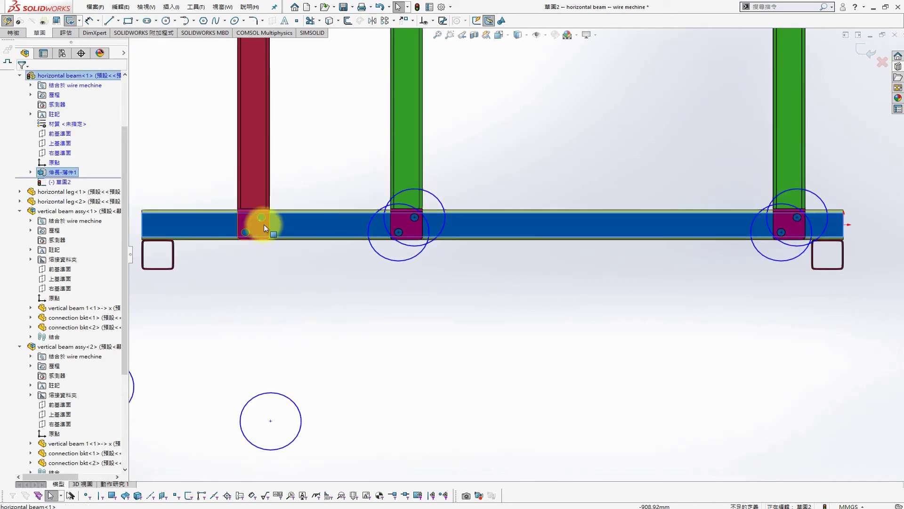
click(292, 398)
scroll(274, 252, down, 3)
scroll(306, 207, down, 2)
ctrl+click(330, 173)
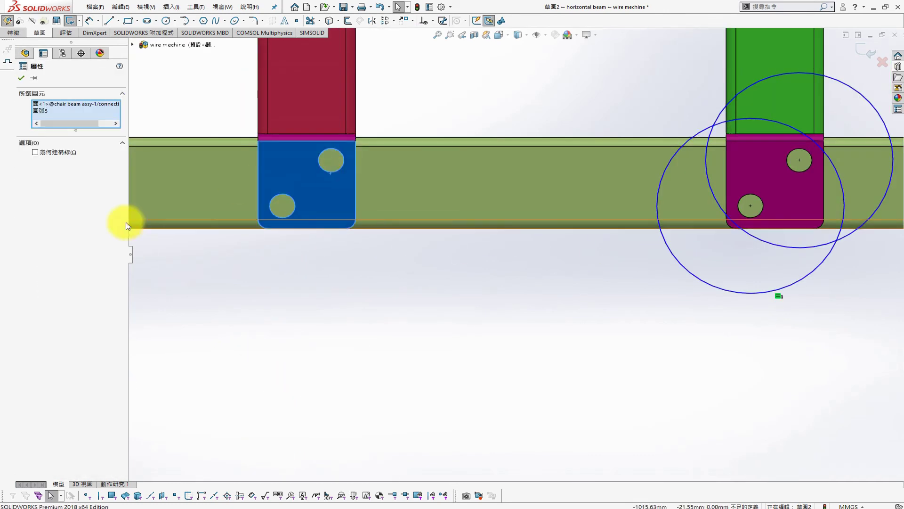
ctrl+click(327, 171)
click(24, 240)
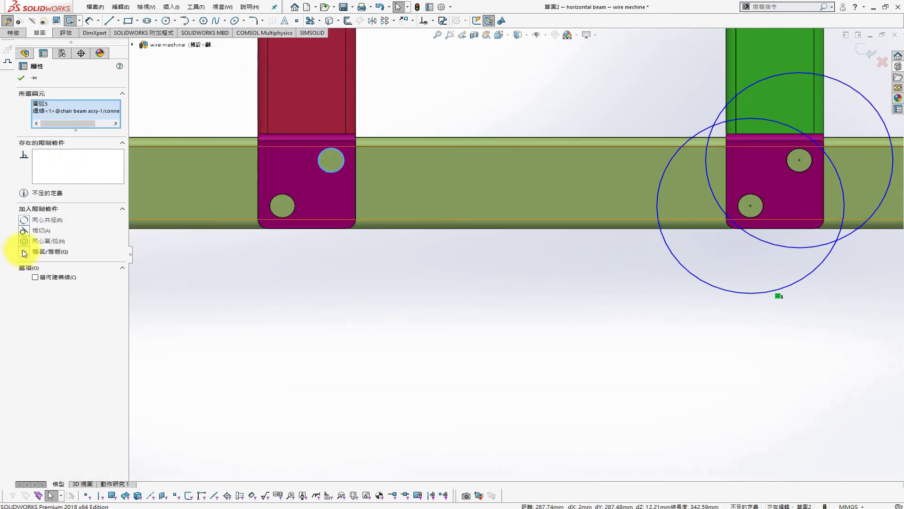
- Relate the last circle to the left bracket's lower hole, undoing a stray Equal relation
click(31, 80)
click(281, 194)
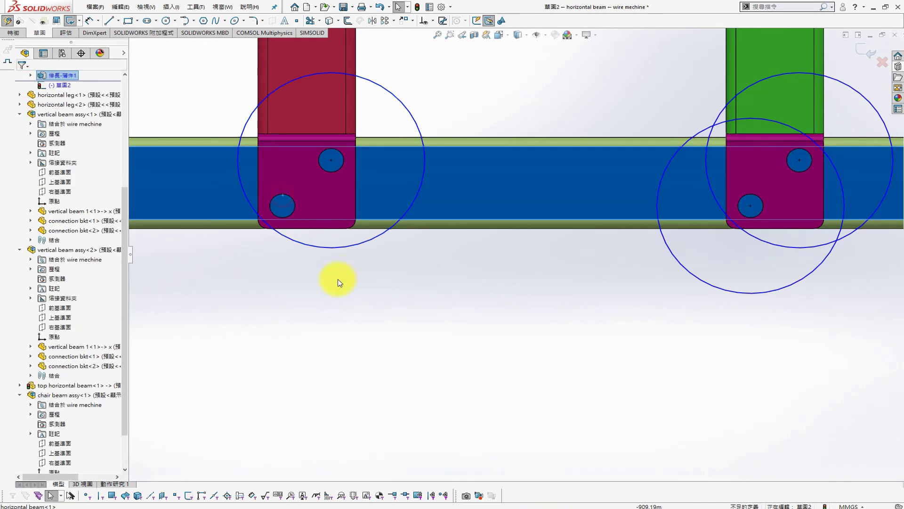
click(290, 199)
scroll(346, 369, up, 4)
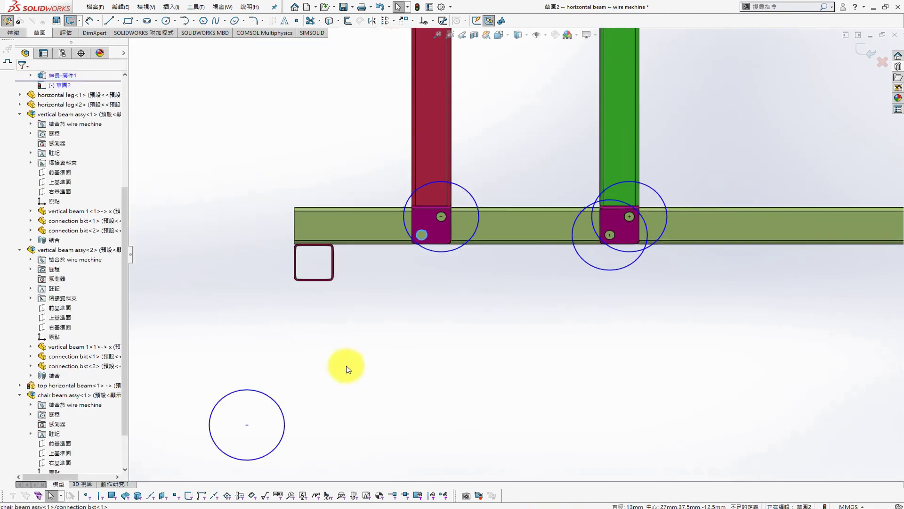
ctrl+click(273, 399)
click(23, 252)
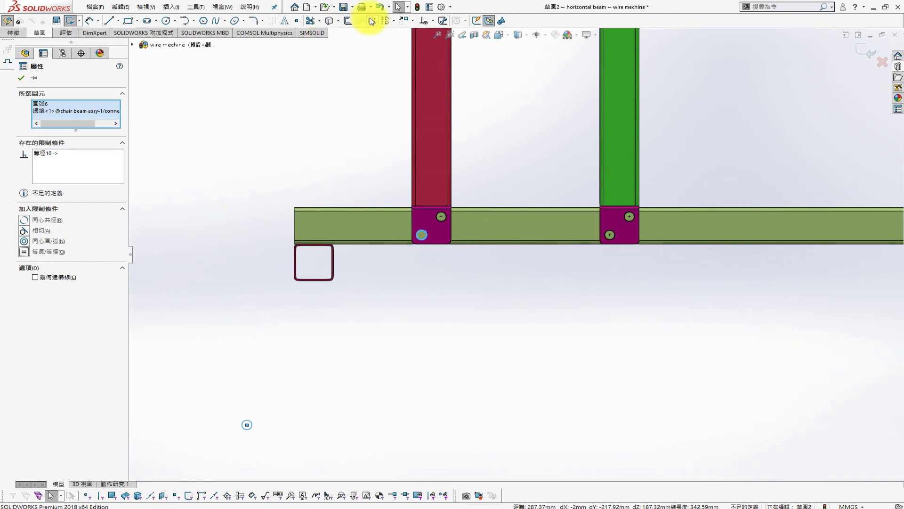
key(ctrl+z)
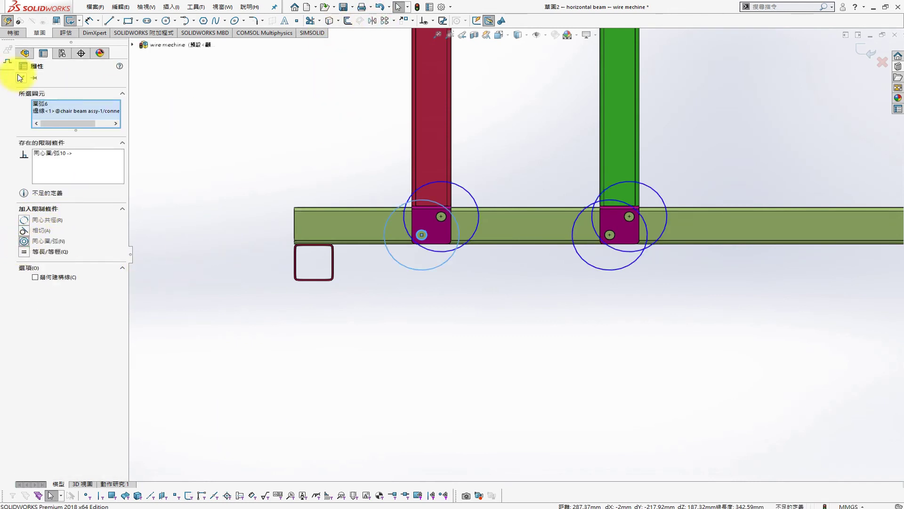
- Dimension the circle diameter to 12.5 mm
click(251, 121)
click(303, 137)
click(469, 192)
text(12.)
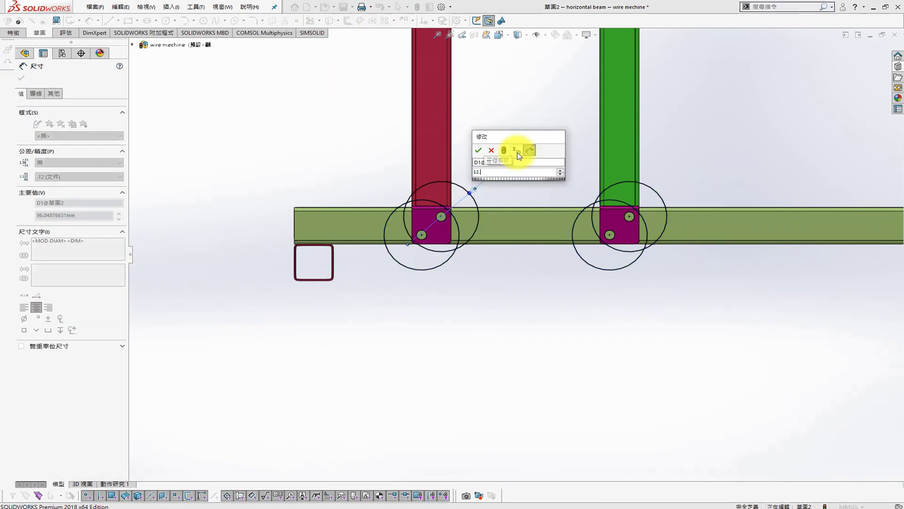
text(5)
key(Return)
- Cut the circles through the bottom beam with a Through All extruded cut
key(s)
click(545, 137)
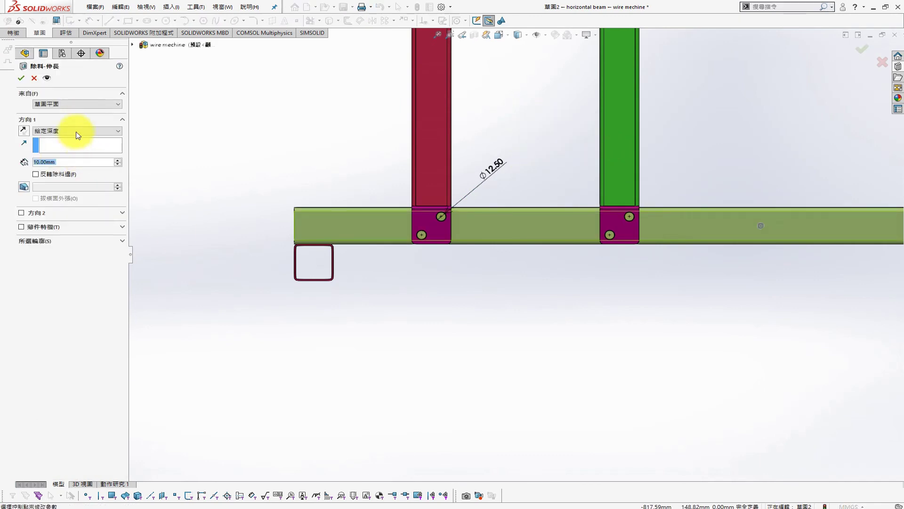
click(77, 135)
click(66, 143)
key(Return)
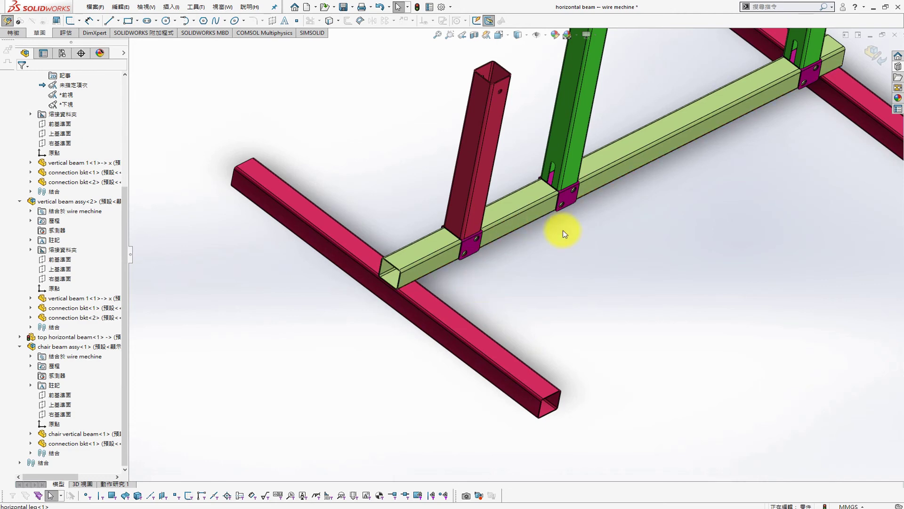
- Start a new sketch on the beam face at the lower joint, viewed normal to it
scroll(426, 250, down, 5)
click(405, 243)
click(434, 209)
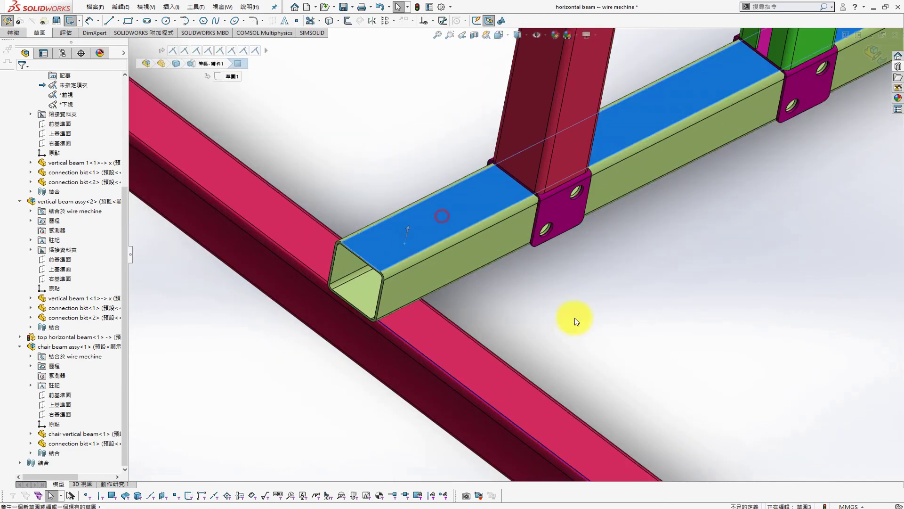
click(632, 333)
scroll(515, 384, down, 3)
scroll(519, 377, down, 3)
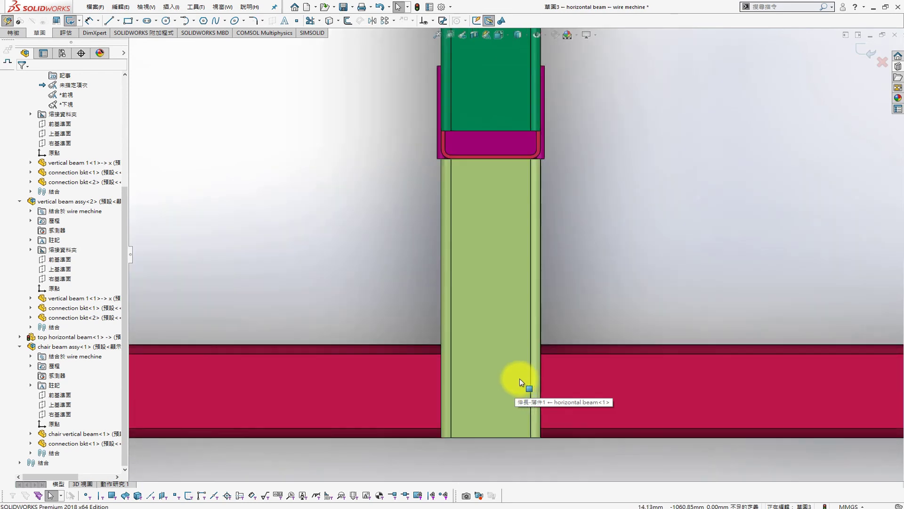
click(519, 377)
click(631, 383)
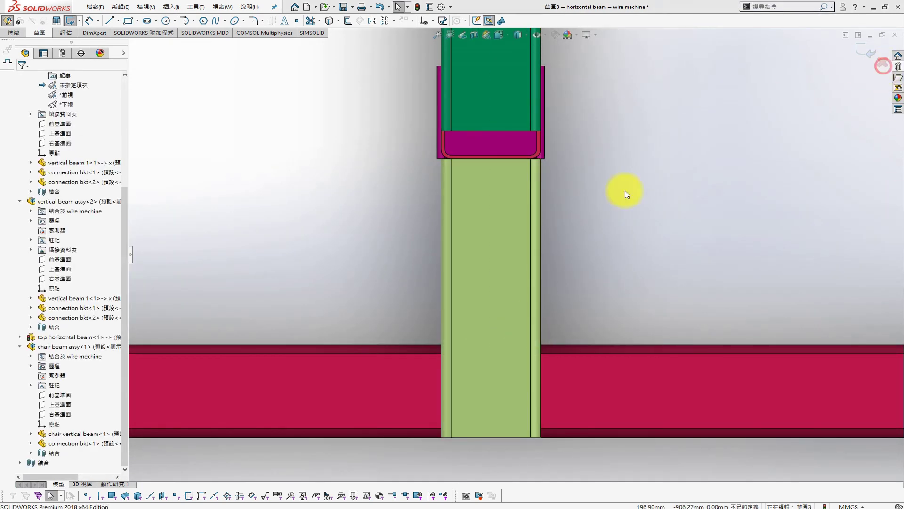
click(487, 285)
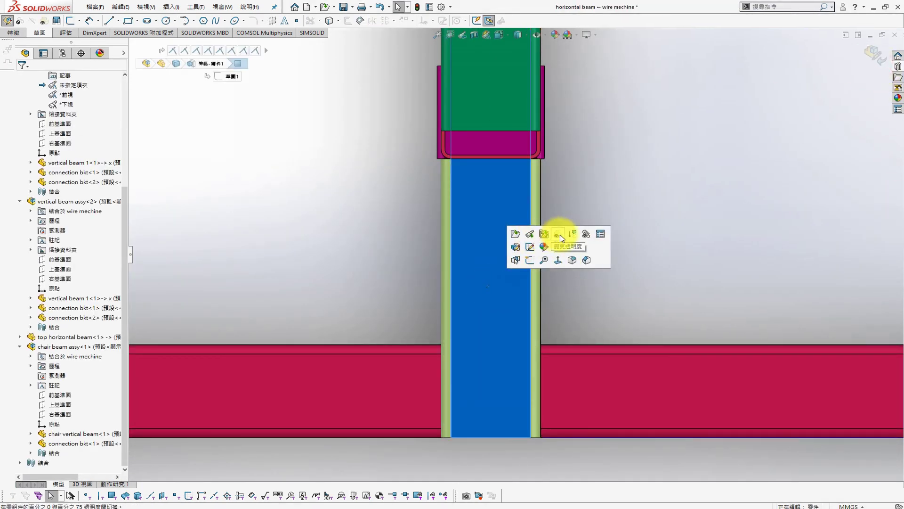
click(533, 262)
- Sketch two circles on the beam near its bottom edge
key(s)
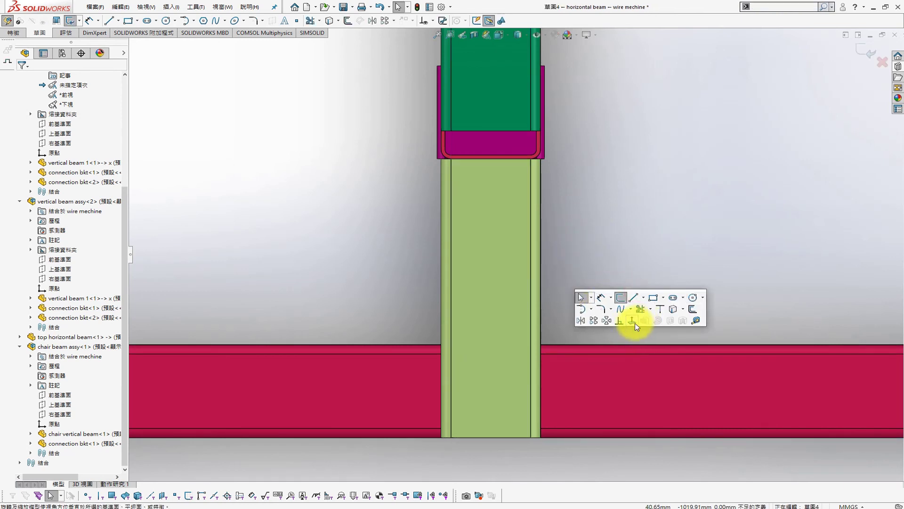
drag(467, 363, 480, 363)
drag(509, 411, 524, 412)
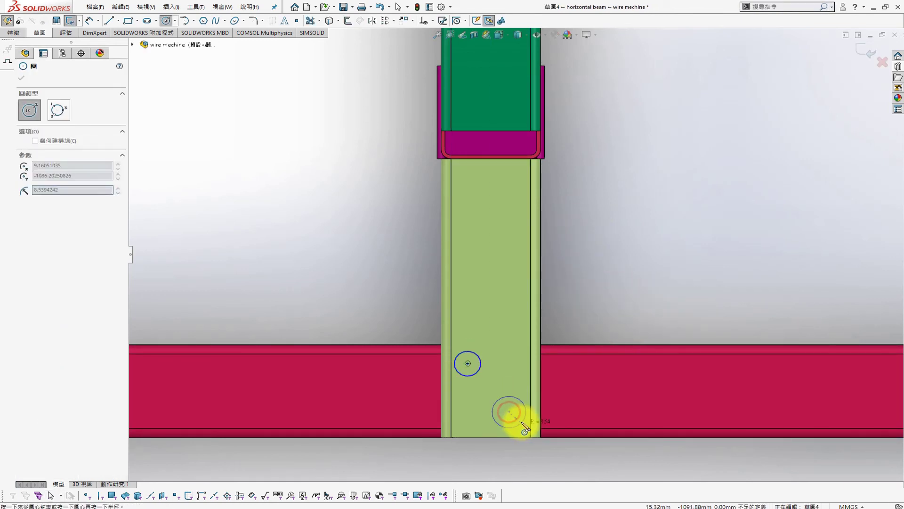
key(s)
key(Escape)
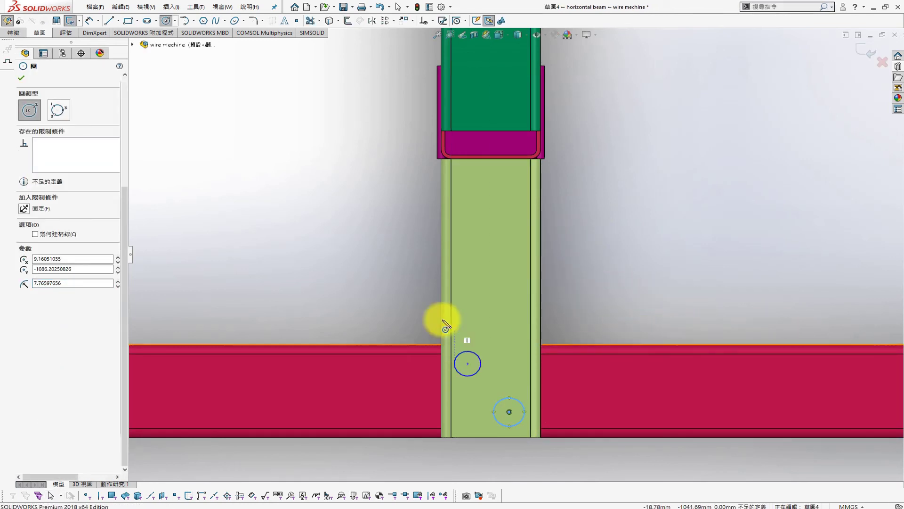
drag(440, 317, 571, 408)
click(182, 126)
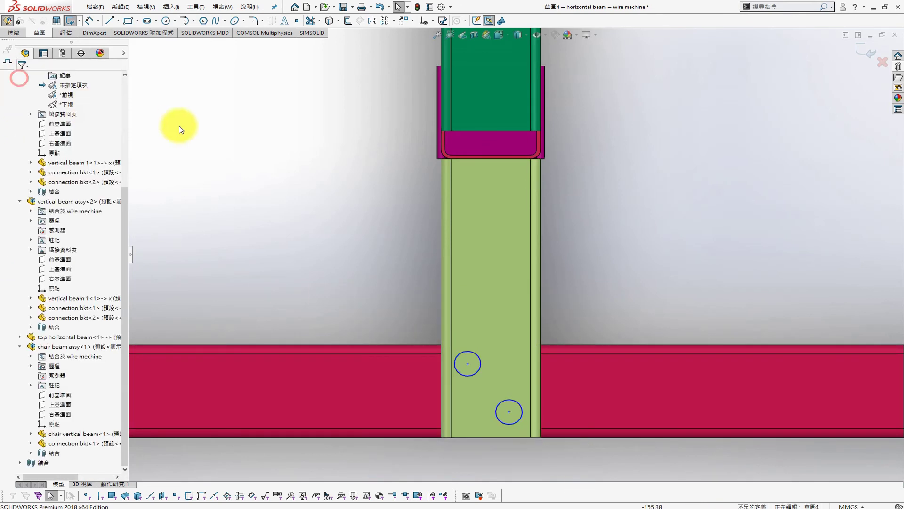
- Dimension the lower circle's centre 12.50 mm from the beam's bottom edge
key(s)
click(332, 205)
click(517, 439)
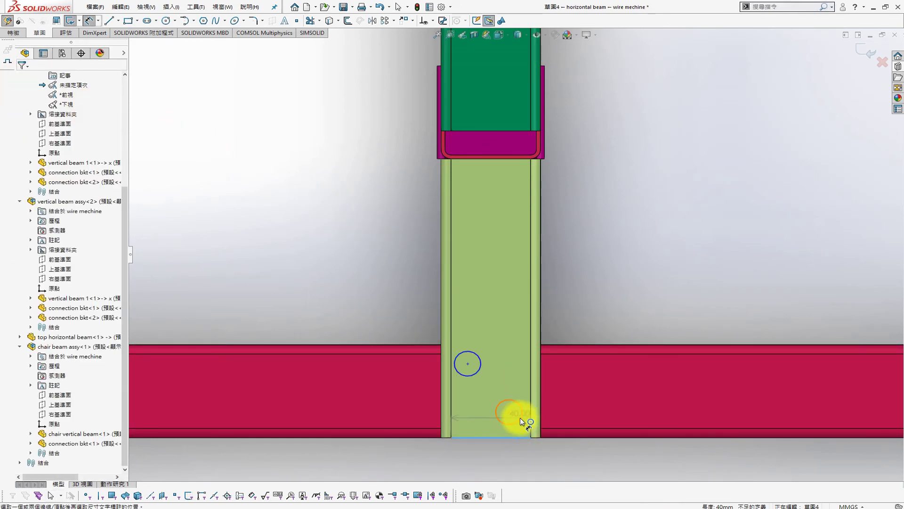
click(509, 412)
click(586, 398)
key(Return)
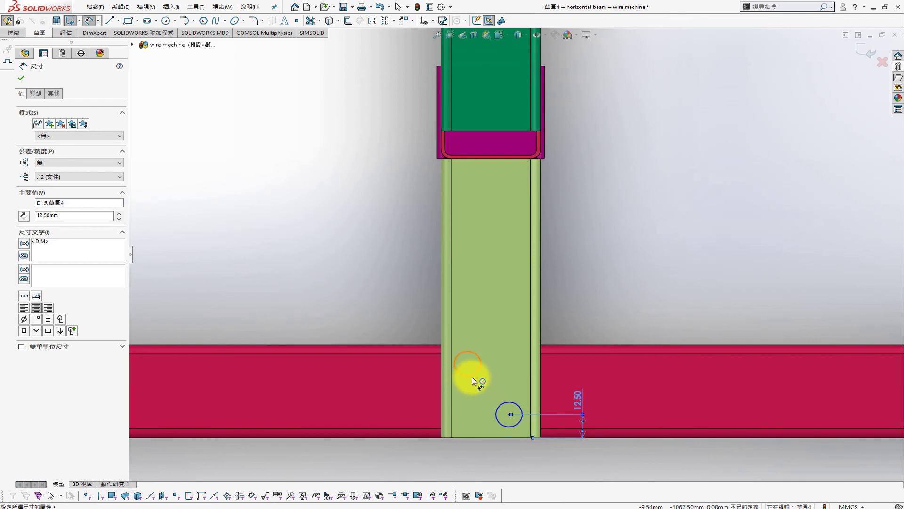
- Set the spacing between the two circle centres to 25 mm
click(472, 377)
click(508, 419)
click(375, 379)
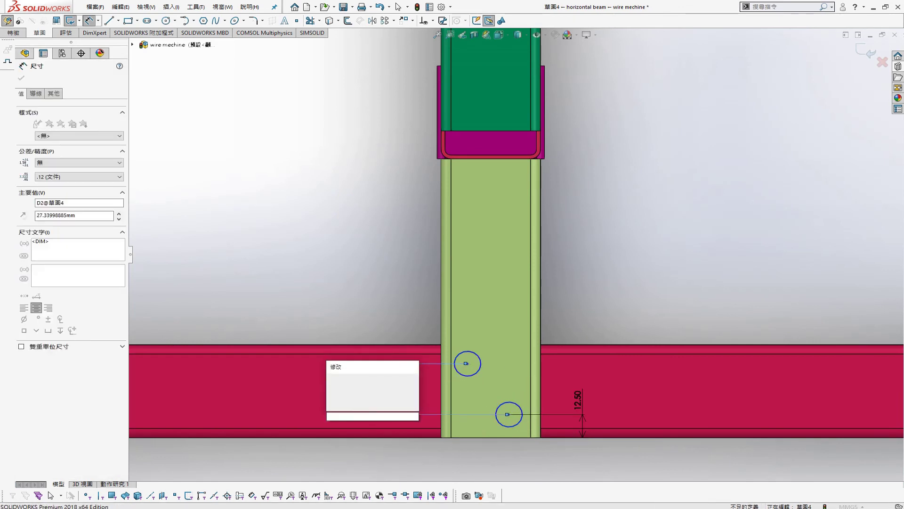
key(Return)
click(477, 386)
click(512, 402)
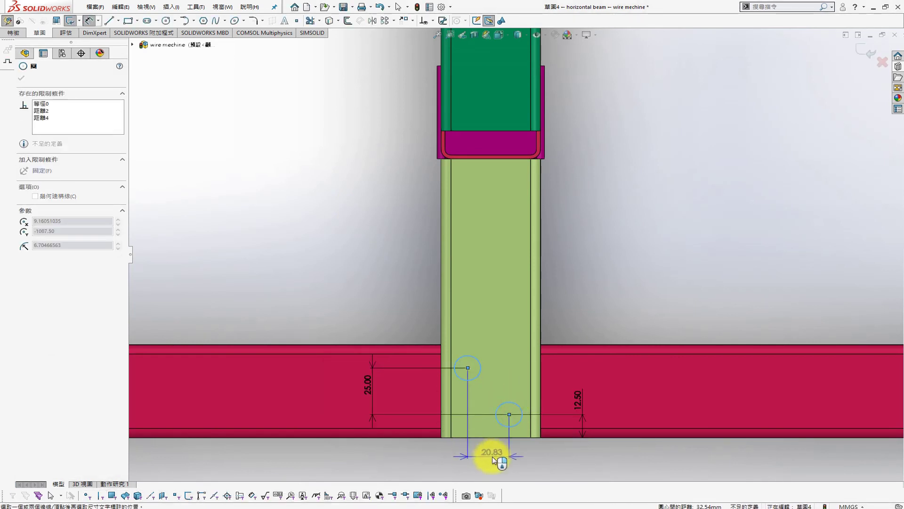
click(492, 455)
key(Return)
- Offset the lower circle 12.5 mm from the edge midpoint and give the circle Ø12.5
right_click(488, 442)
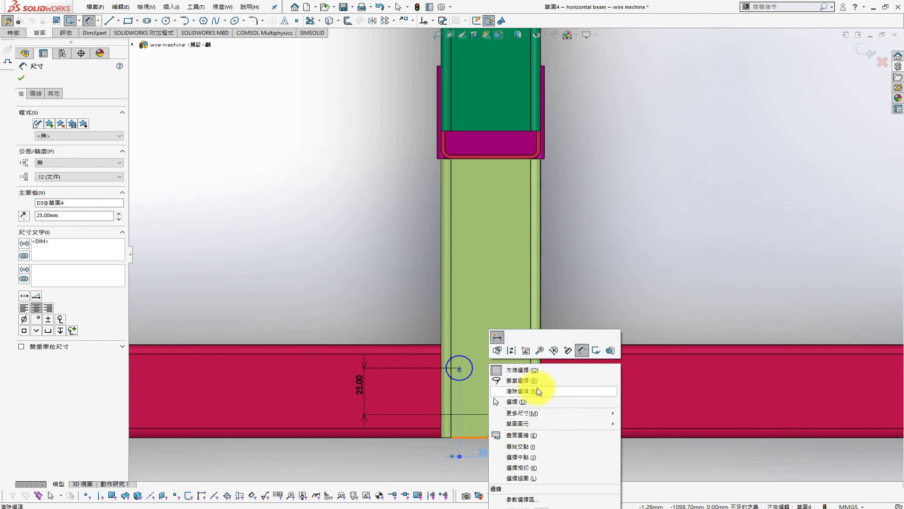
click(522, 459)
click(514, 404)
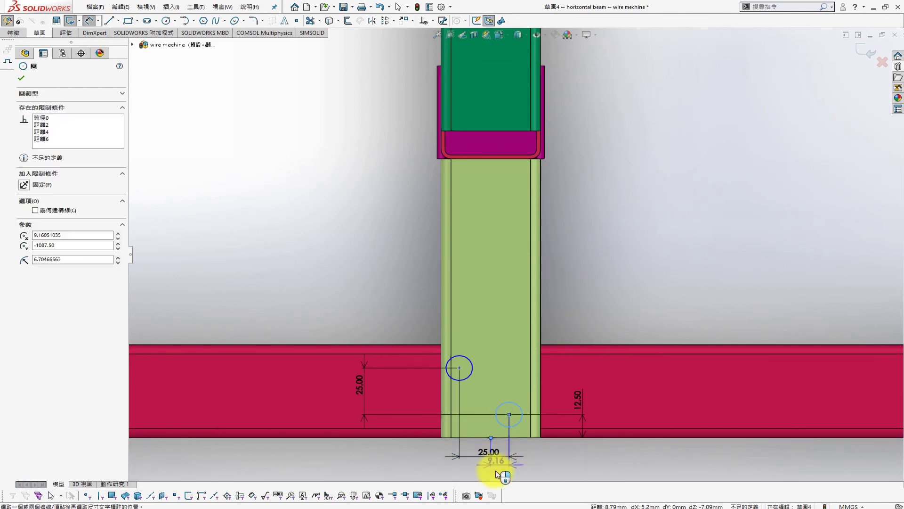
click(496, 473)
text(12.5)
key(Return)
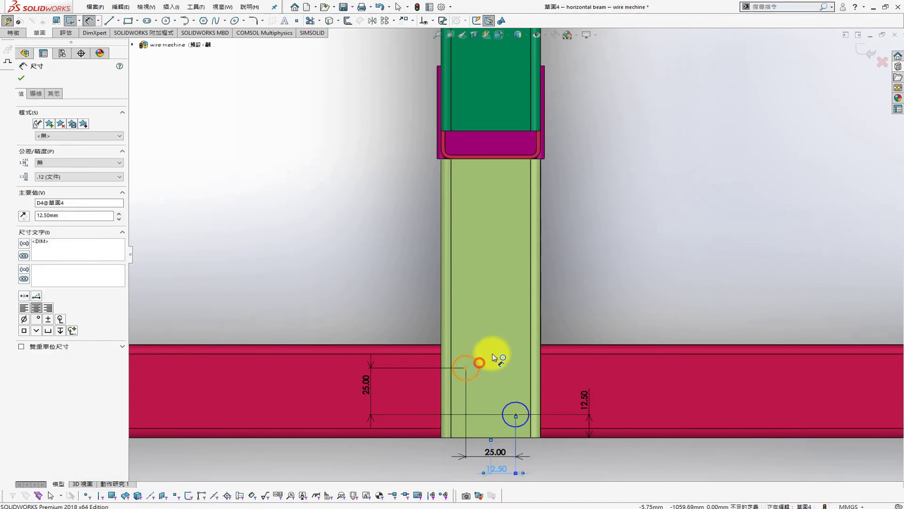
click(493, 357)
click(585, 256)
text(12.5)
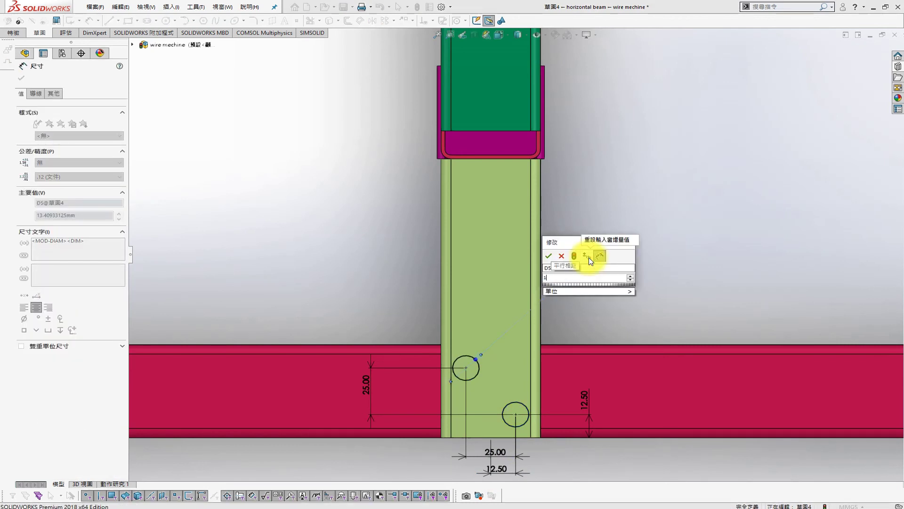
key(Return)
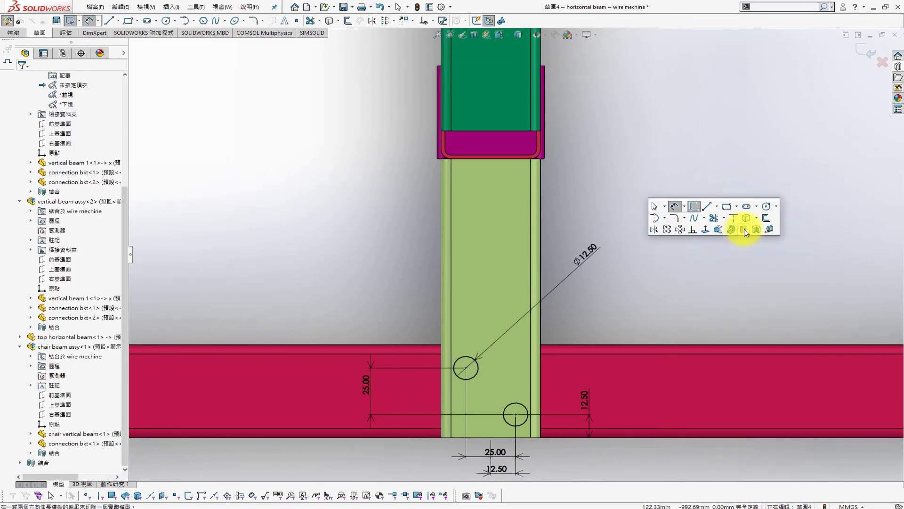
- Sketch two circles on the beam at the upper joint
key(f)
scroll(518, 150, down, 5)
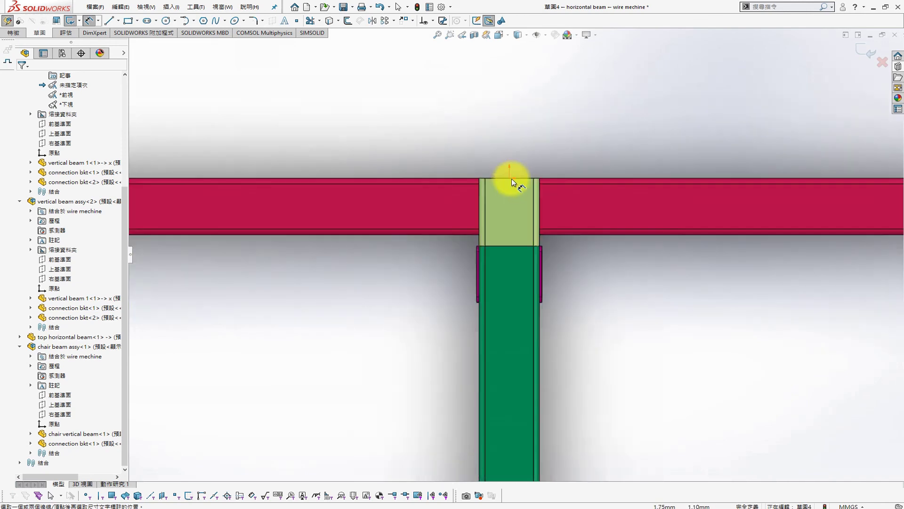
scroll(511, 179, down, 2)
scroll(522, 195, up, 2)
scroll(507, 173, down, 2)
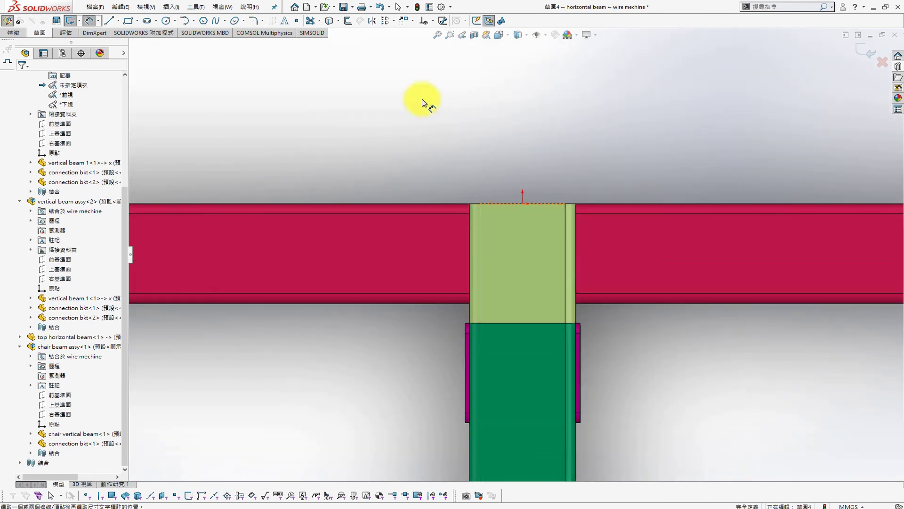
click(165, 21)
scroll(518, 269, up, 3)
scroll(518, 327, up, 2)
scroll(520, 283, down, 2)
scroll(513, 212, up, 2)
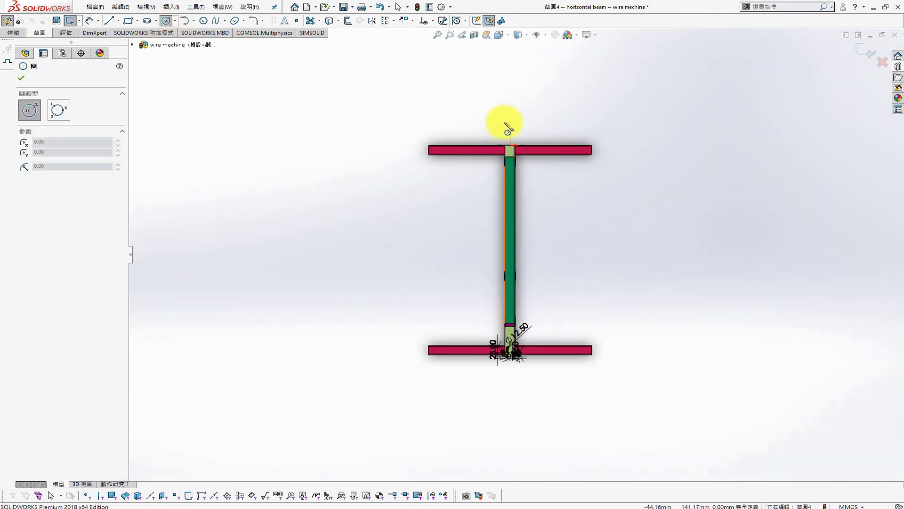
scroll(509, 136, down, 5)
click(499, 206)
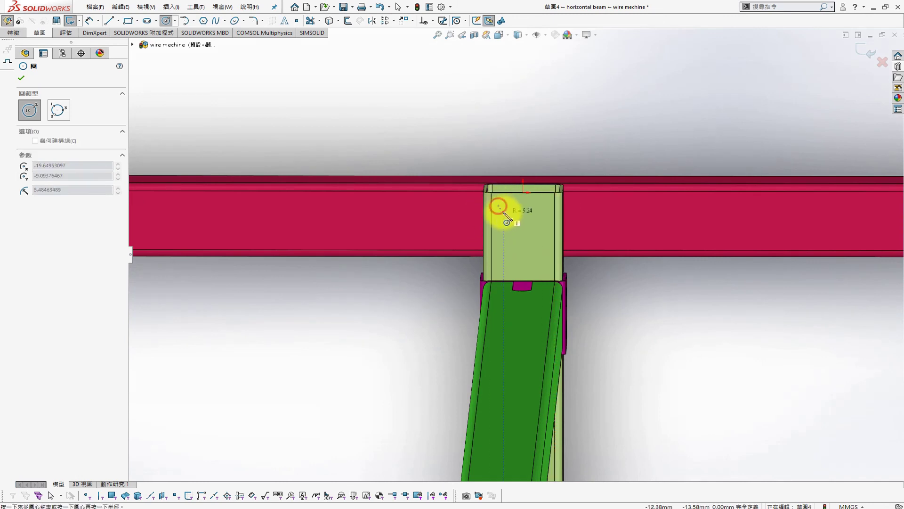
click(502, 218)
click(534, 243)
click(541, 258)
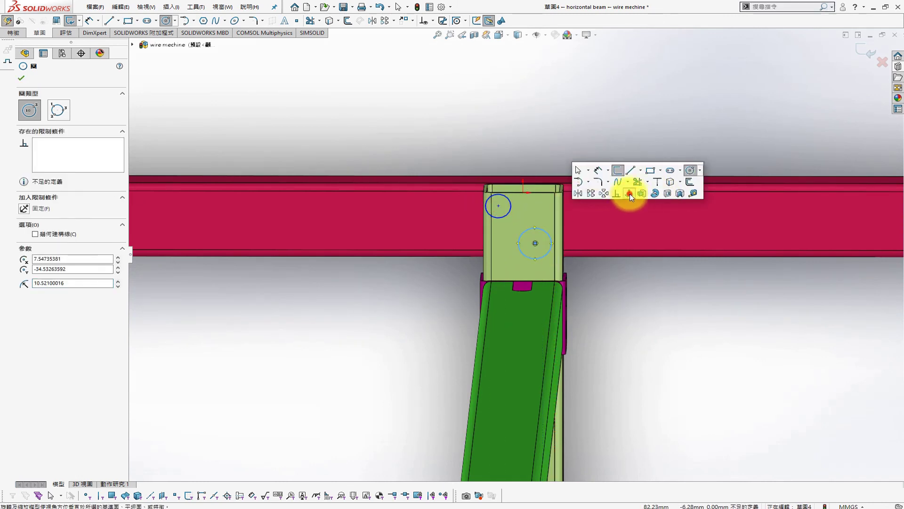
- Make the two new circles equal to the Ø12.50 circle at the lower joint
click(629, 194)
drag(373, 157, 619, 317)
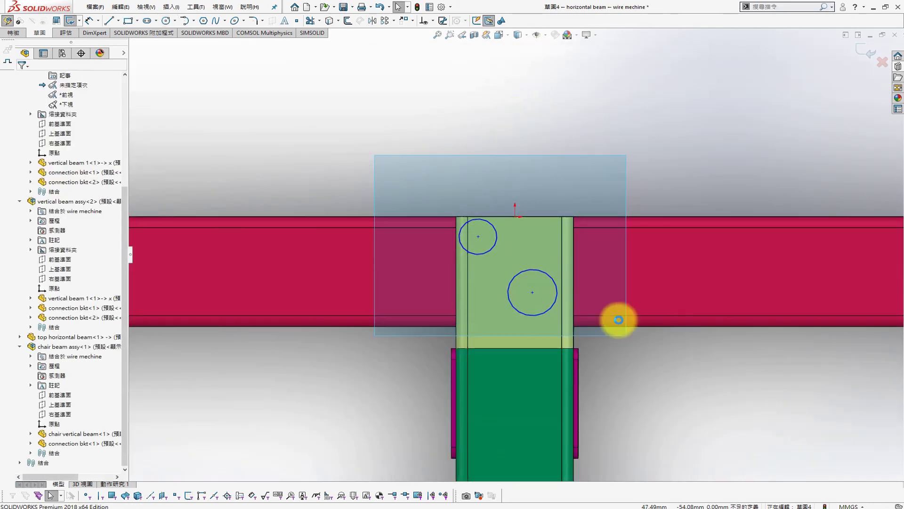
key(f)
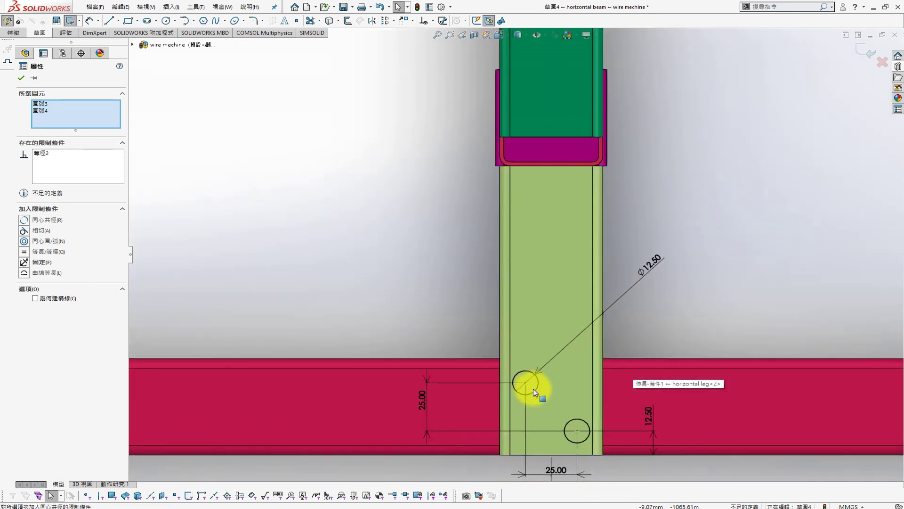
click(533, 388)
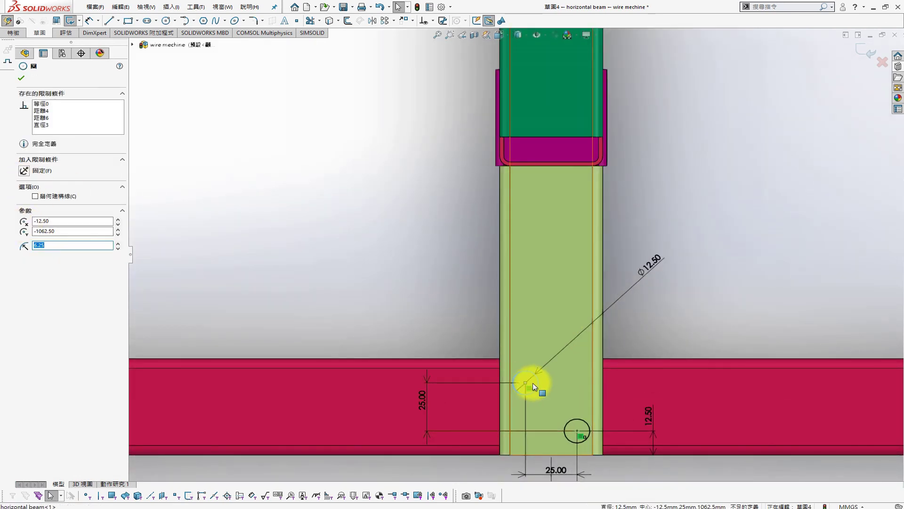
click(485, 346)
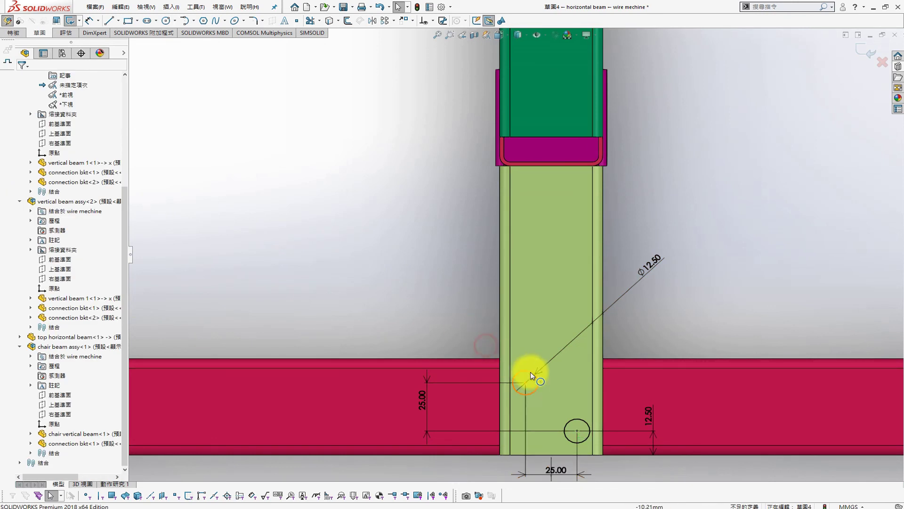
click(530, 375)
scroll(524, 128, up, 10)
scroll(485, 188, down, 8)
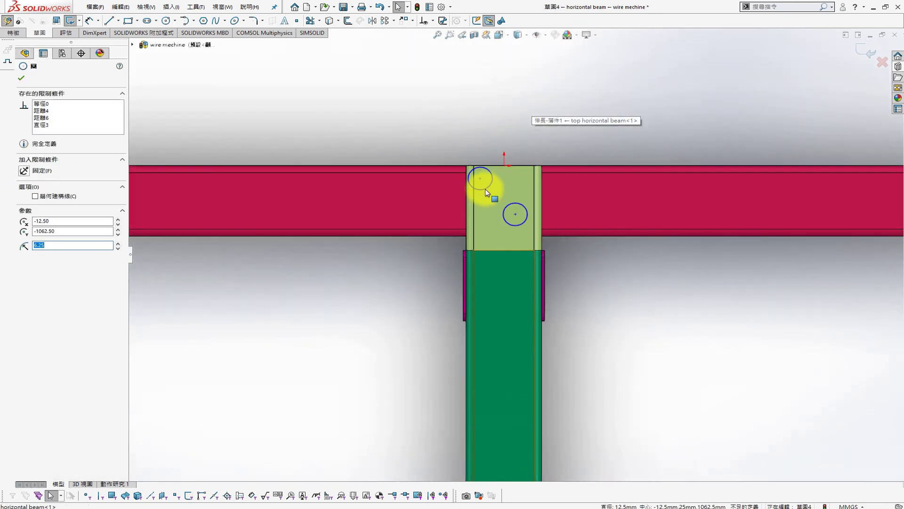
ctrl+click(484, 191)
ctrl+click(525, 206)
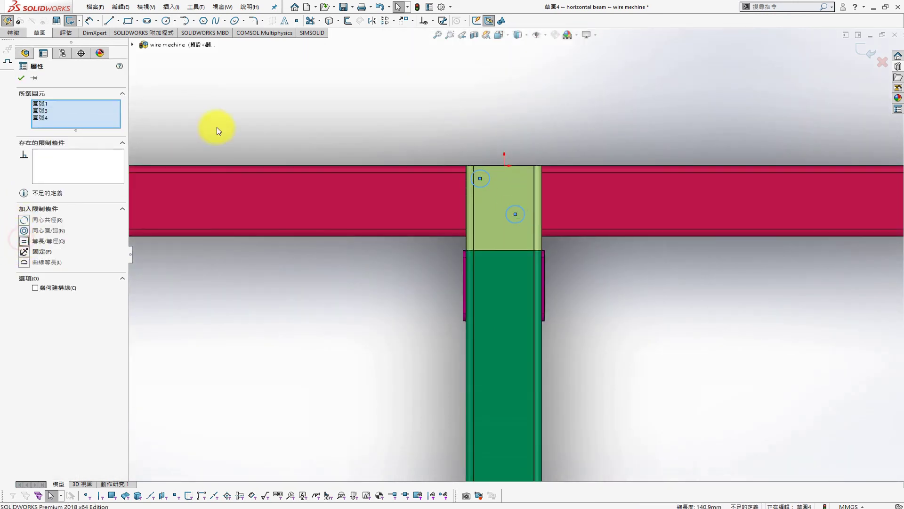
click(21, 78)
- Space the new circle centres 25 apart, with the left centre offset =D6/2 from the origin
click(571, 130)
drag(517, 206, 524, 194)
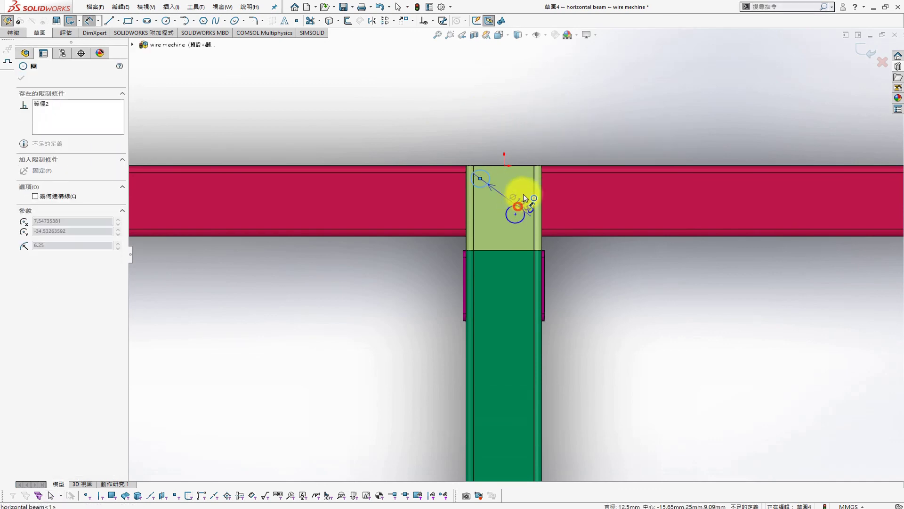
click(524, 194)
click(515, 104)
click(504, 166)
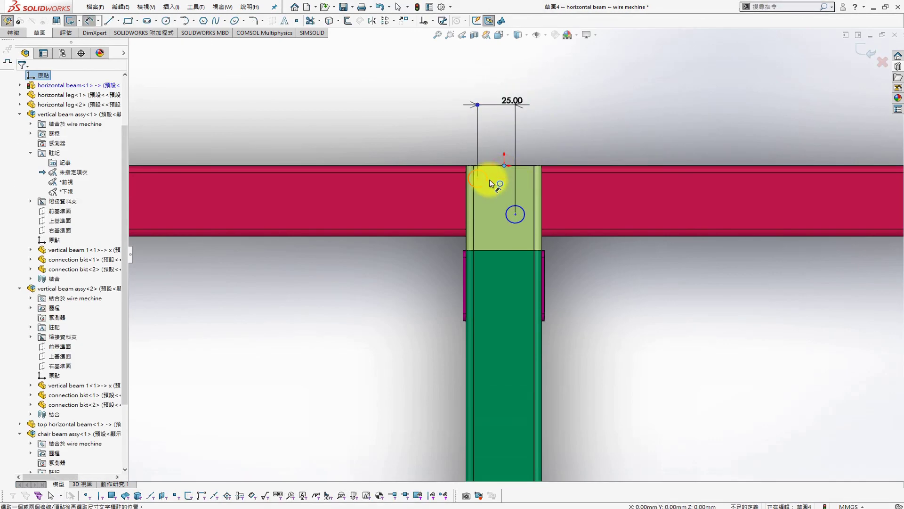
click(478, 177)
click(485, 145)
text(=)
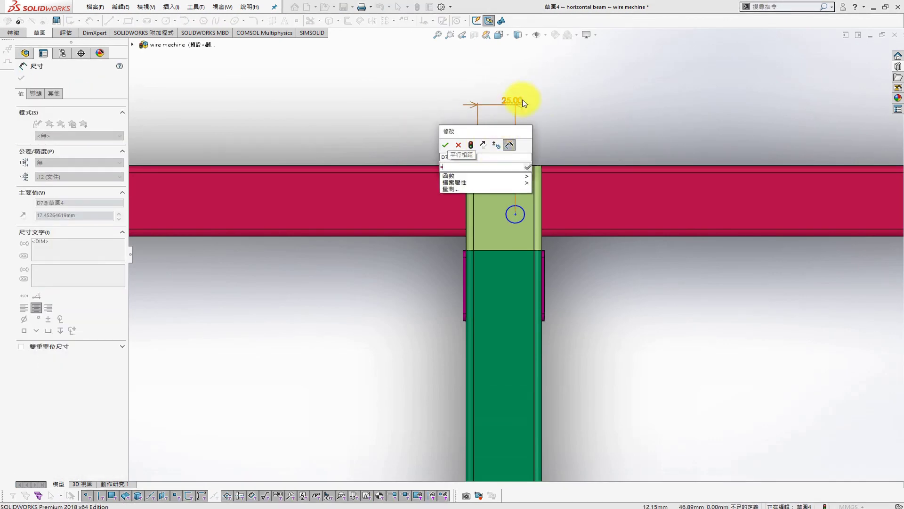
click(522, 99)
text(/2)
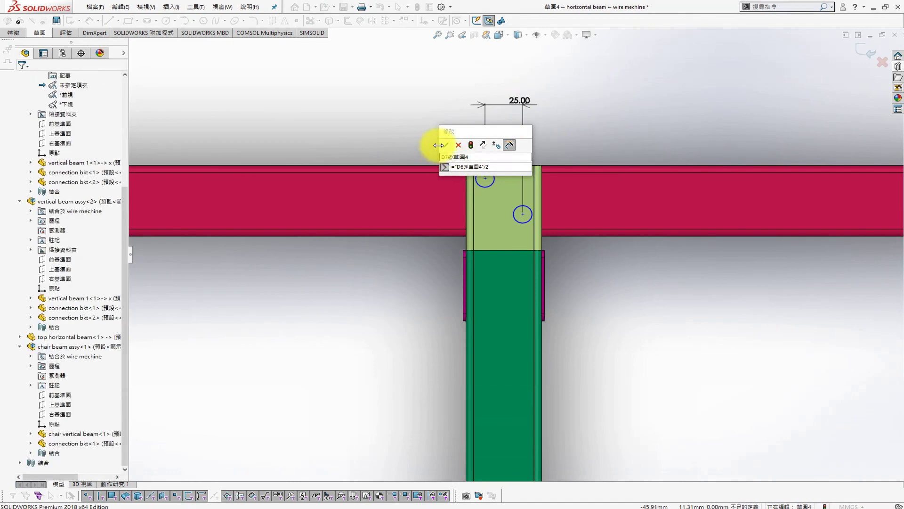
click(446, 144)
- Dimension the circle centres 12.50 and 37.50 from the beam's top edge
click(372, 144)
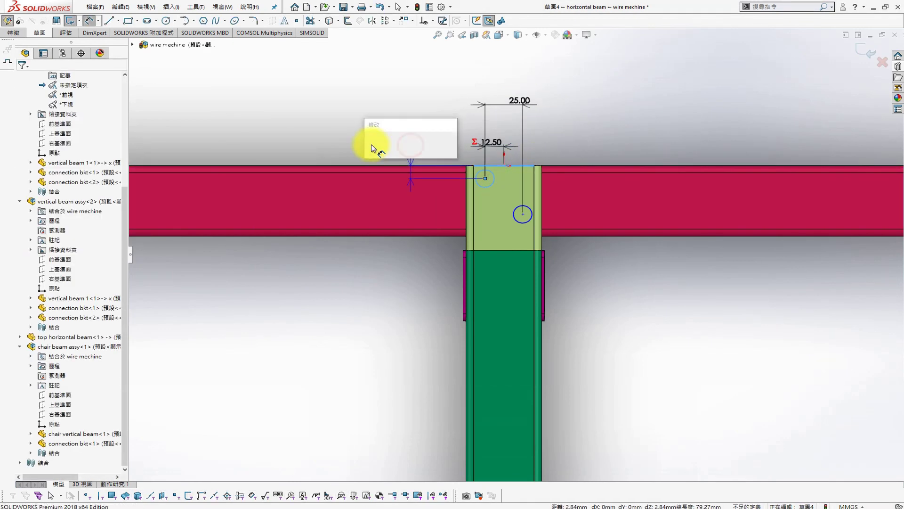
text(12)
key(Return)
click(518, 168)
click(523, 215)
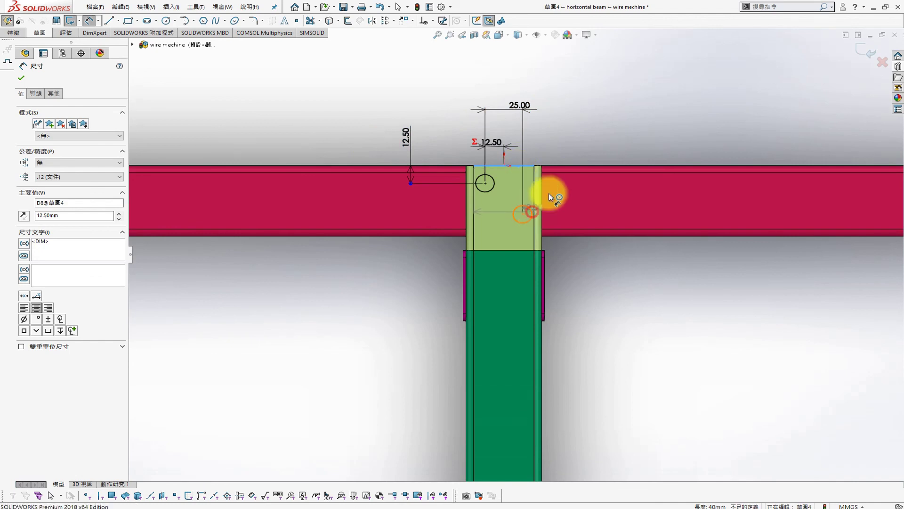
click(611, 123)
key(Return)
key(Escape)
- Cut the two circles through the beam with an Extruded Cut set to Through All
key(s)
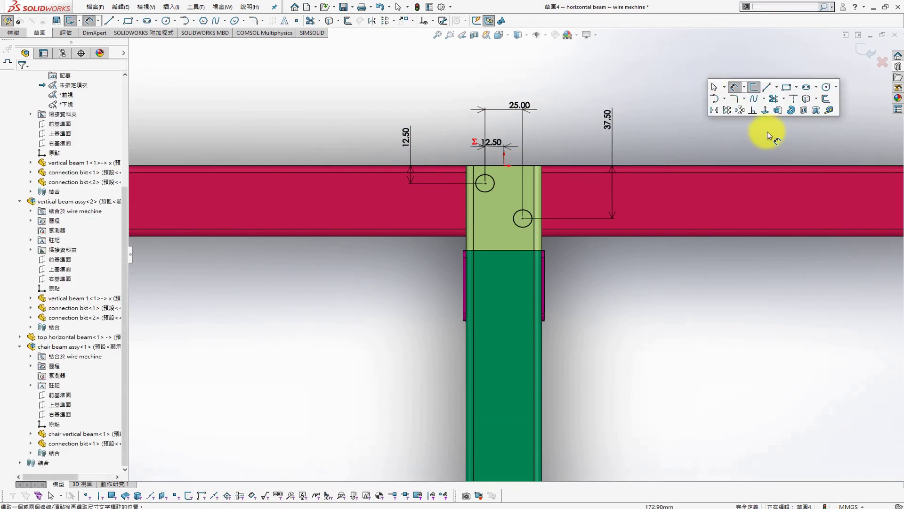
click(803, 111)
click(73, 130)
click(91, 142)
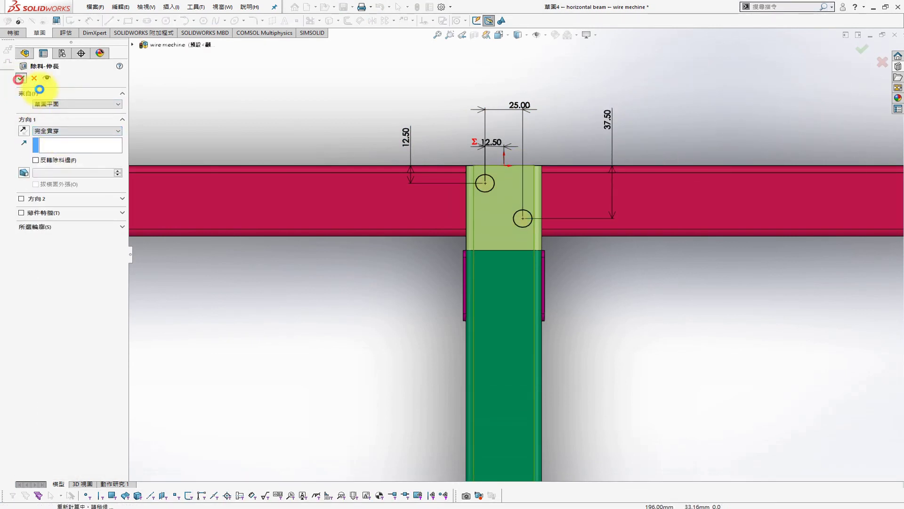
click(21, 77)
scroll(623, 276, up, 5)
mouse_move(549, 327)
middle_down()
mouse_move(527, 388)
mouse_move(510, 372)
middle_up()
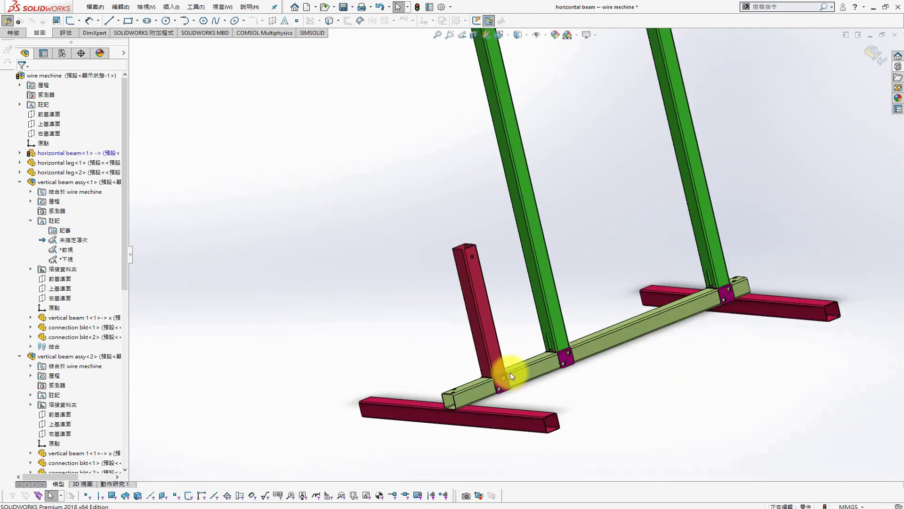
- Orbit to the post-to-beam joint and begin a sketch on the horizontal leg's top face
scroll(510, 372, down, 3)
scroll(598, 256, up, 2)
mouse_move(598, 256)
middle_down()
mouse_move(628, 246)
mouse_move(628, 283)
middle_up()
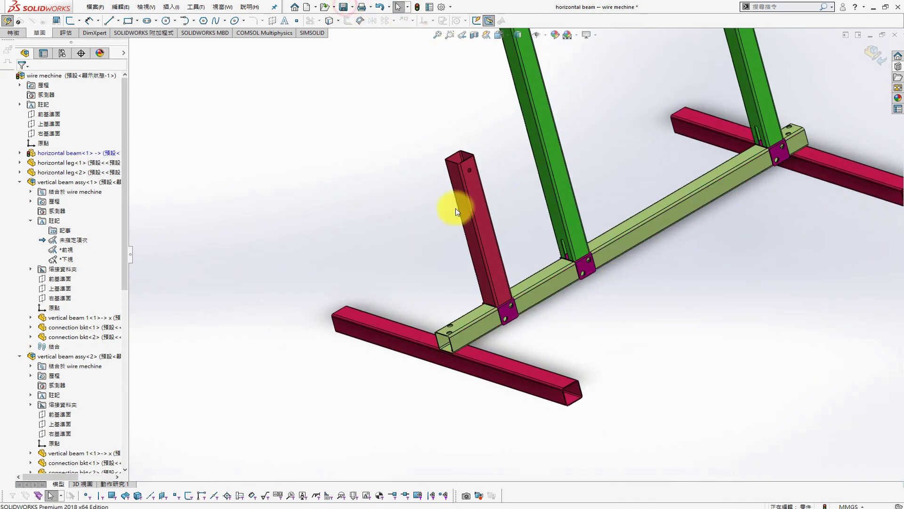
mouse_move(460, 202)
middle_down()
mouse_move(525, 327)
mouse_move(549, 339)
middle_up()
scroll(534, 337, down, 4)
click(534, 337)
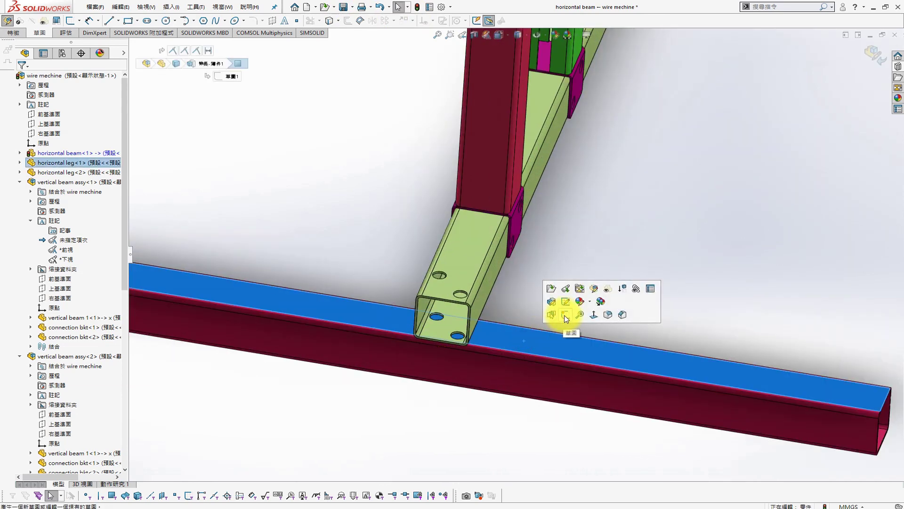
click(595, 299)
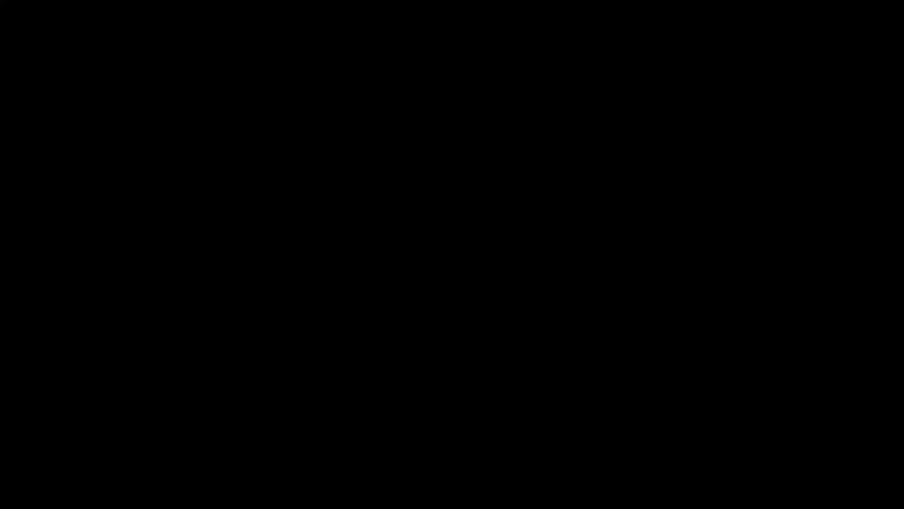